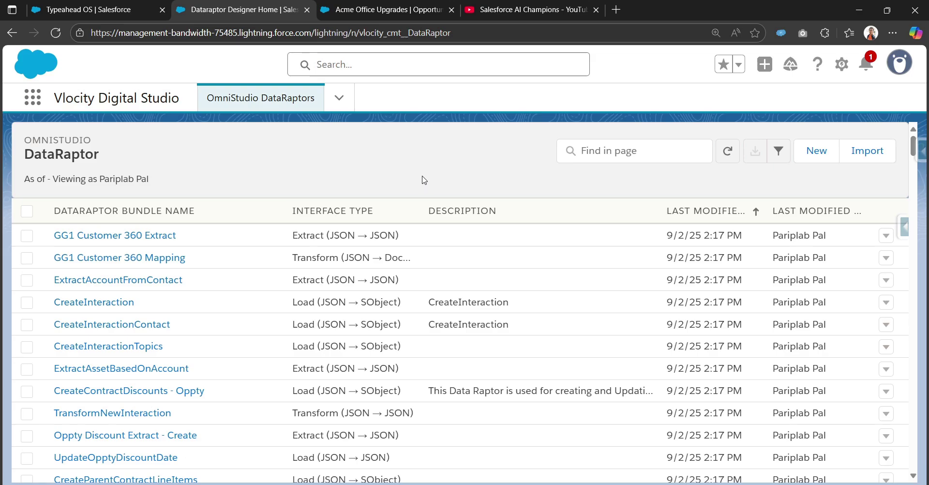
Review the Acme Office Upgrades opportunity record, including its parent account and products.
left_click(385, 11)
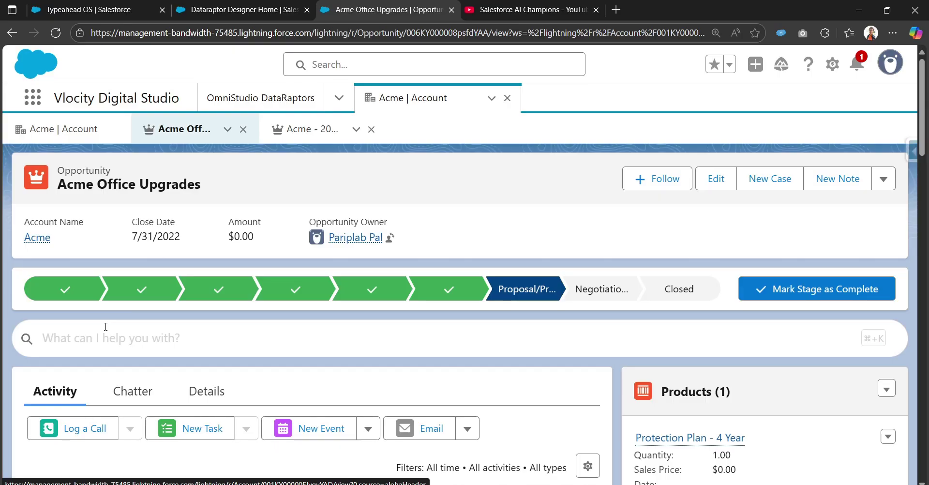
scroll(106, 326, "down", 9)
scroll(103, 327, "up", 7)
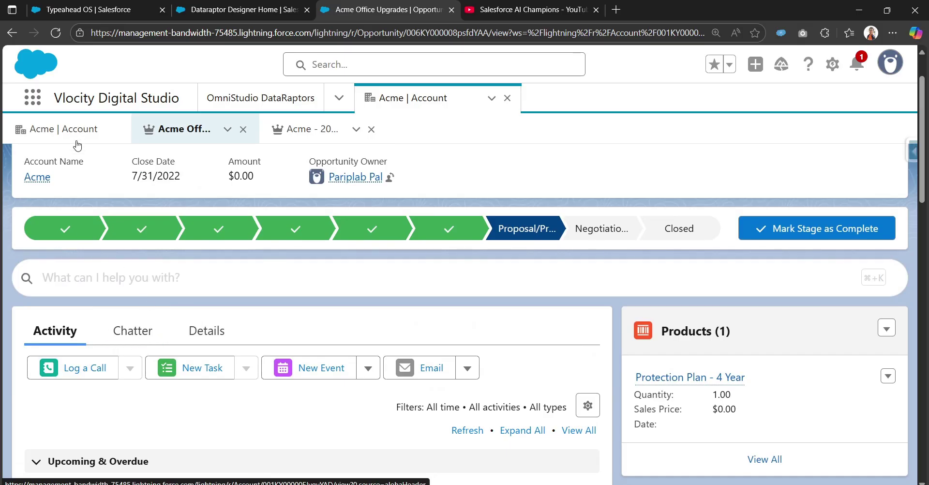
scroll(120, 352, "up", 1)
scroll(119, 352, "down", 2)
scroll(78, 319, "up", 1)
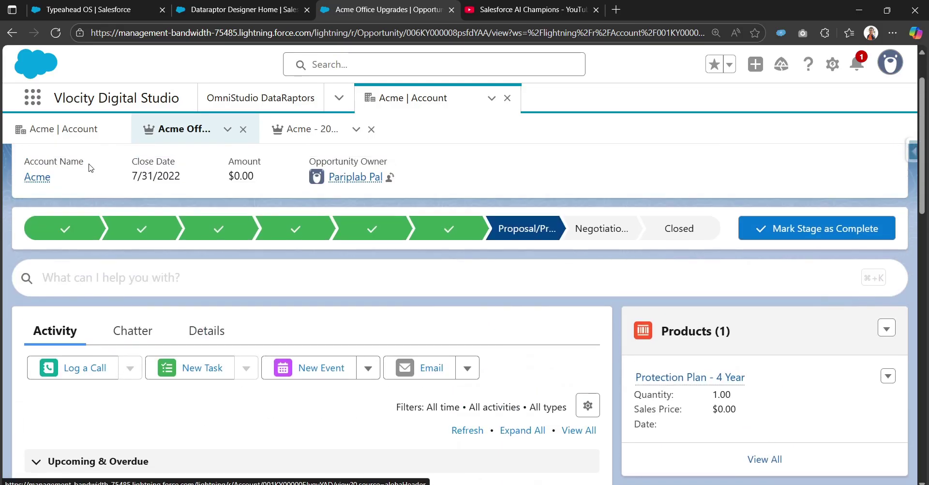
Open the Acme account and look through its related contacts, cases, opportunities and contracts.
left_click(37, 177)
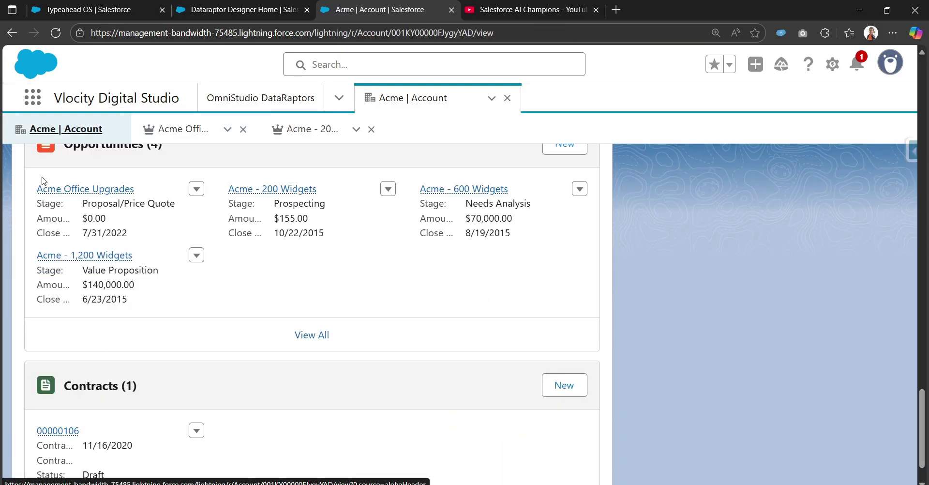
scroll(102, 258, "down", 10)
scroll(99, 257, "up", 4)
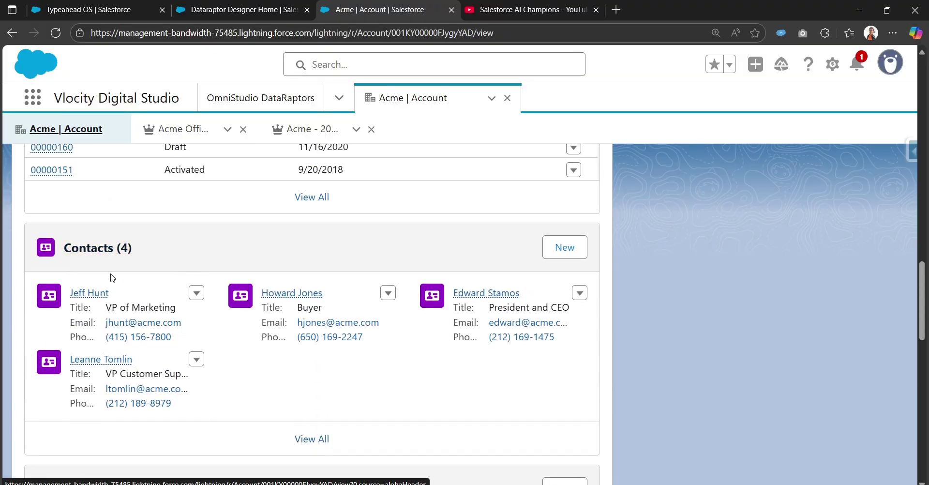
scroll(104, 271, "down", 5)
scroll(149, 315, "down", 10)
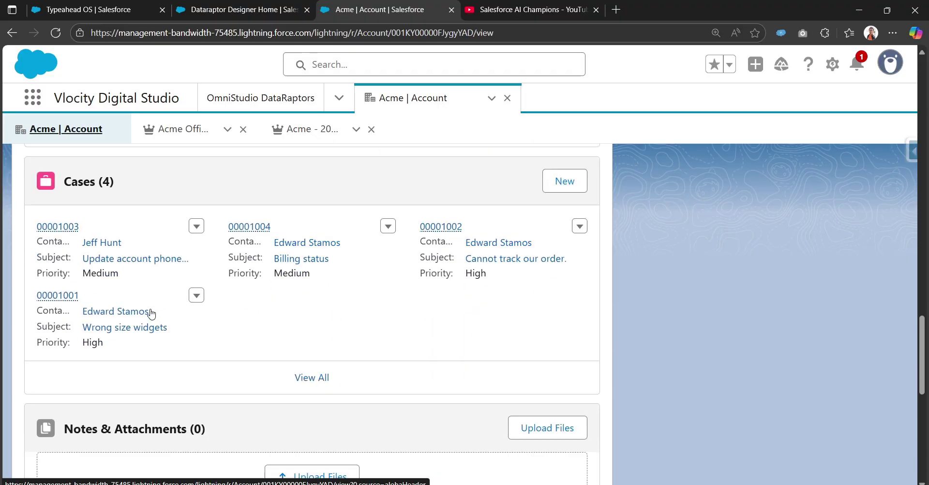
scroll(149, 315, "up", 3)
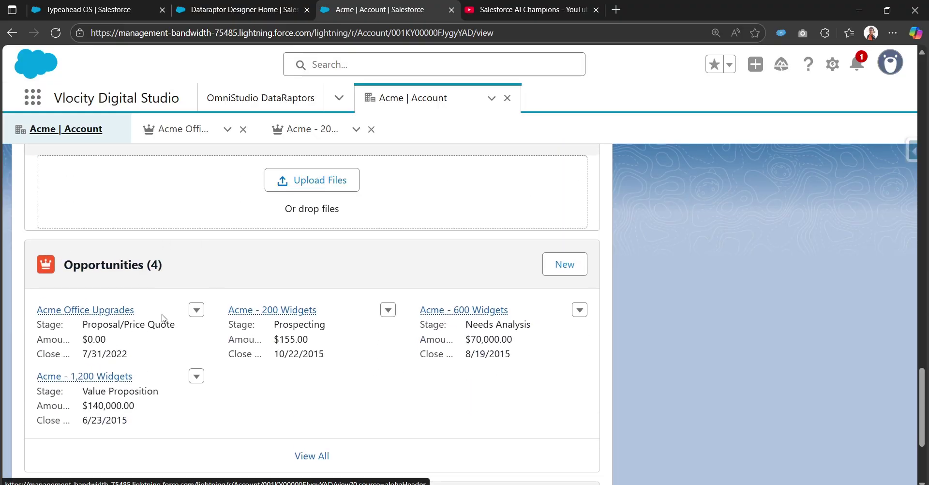
scroll(141, 351, "down", 2)
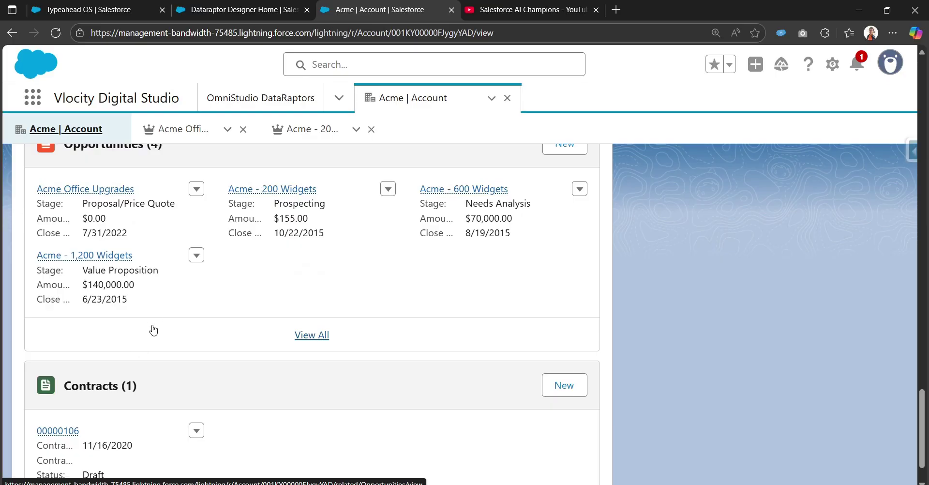
Open the Acme Office Upgrades opportunity in a separate browser tab, check its products, and return to the Acme account.
scroll(149, 332, "up", 1)
right_click(117, 256)
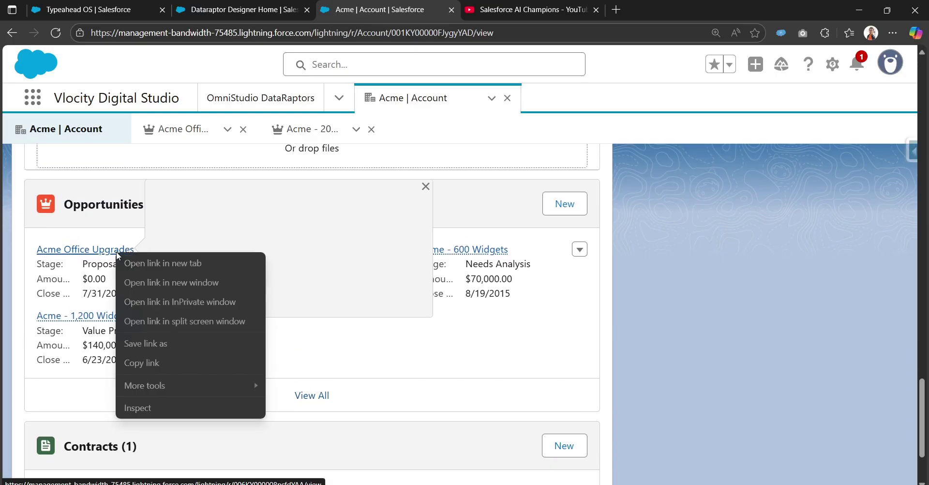
left_click(150, 263)
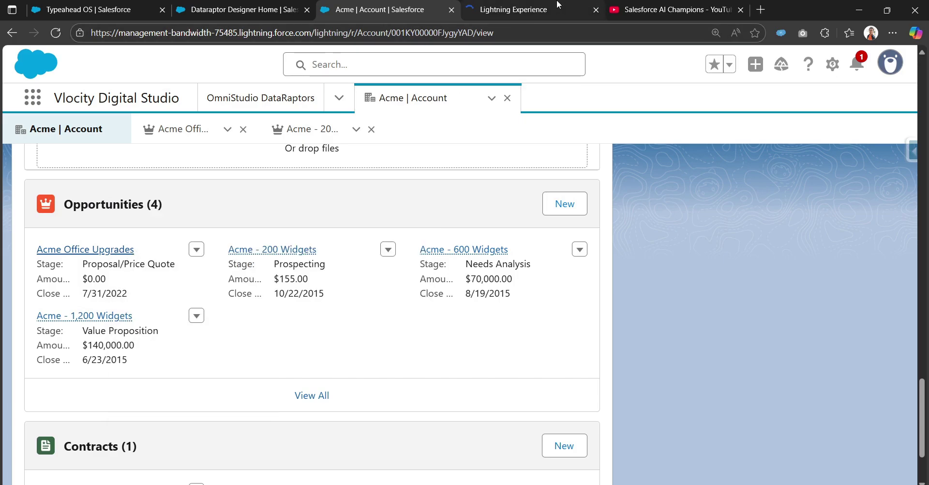
left_click(550, 9)
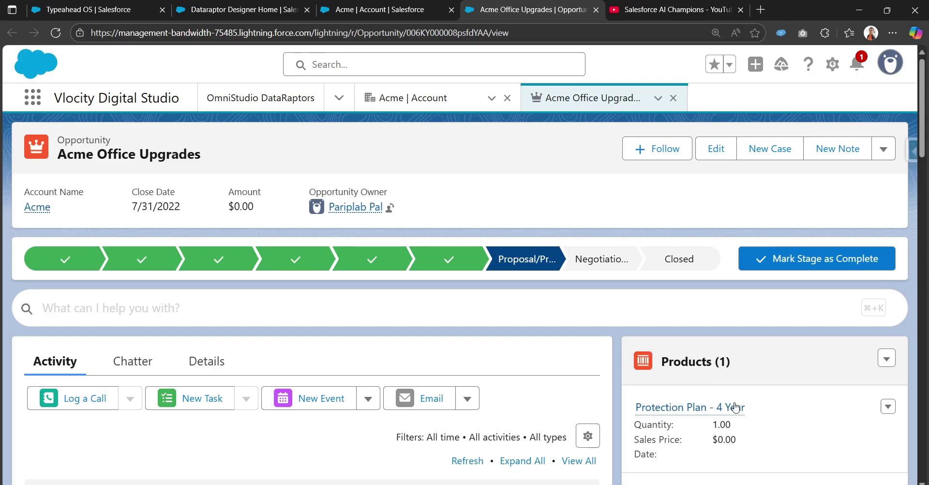
mouse_move(730, 412)
left_click(345, 9)
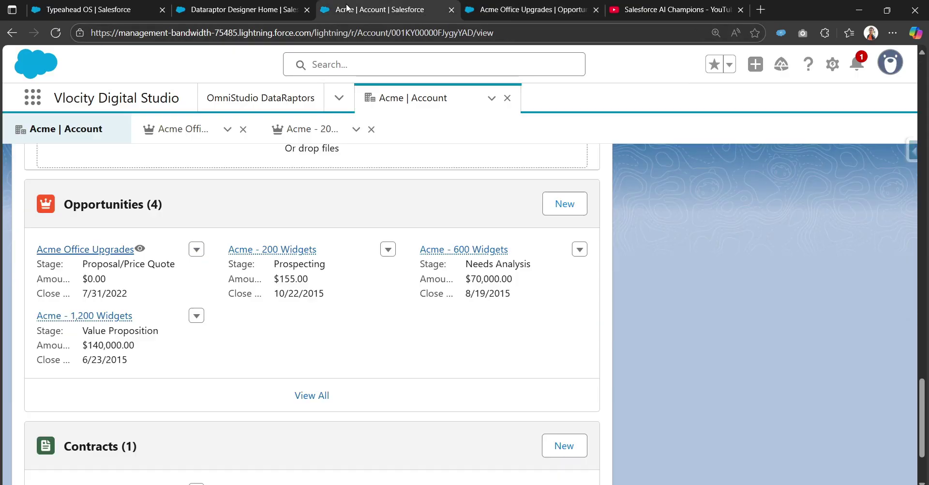
Create a DataRaptor named getMultipleRelatedObjectRecords with interface type Extract and JSON input and output.
left_click(243, 8)
left_click(814, 153)
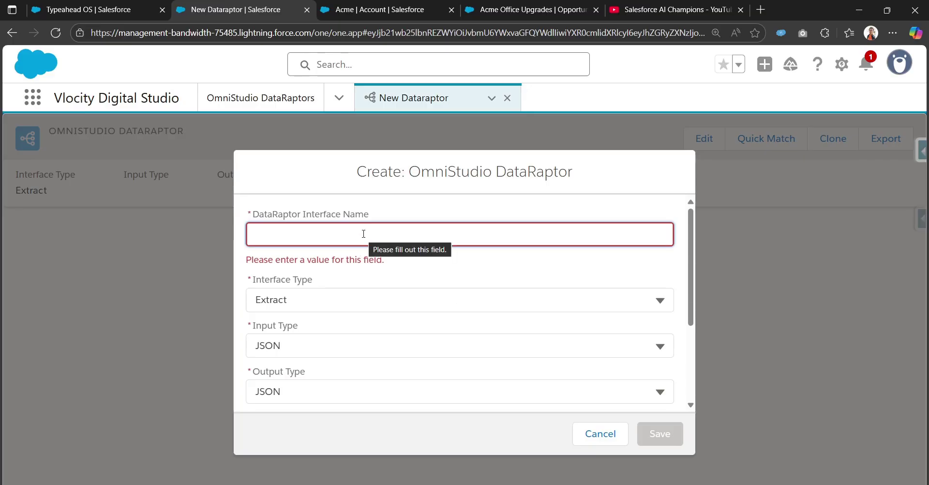
type("get")
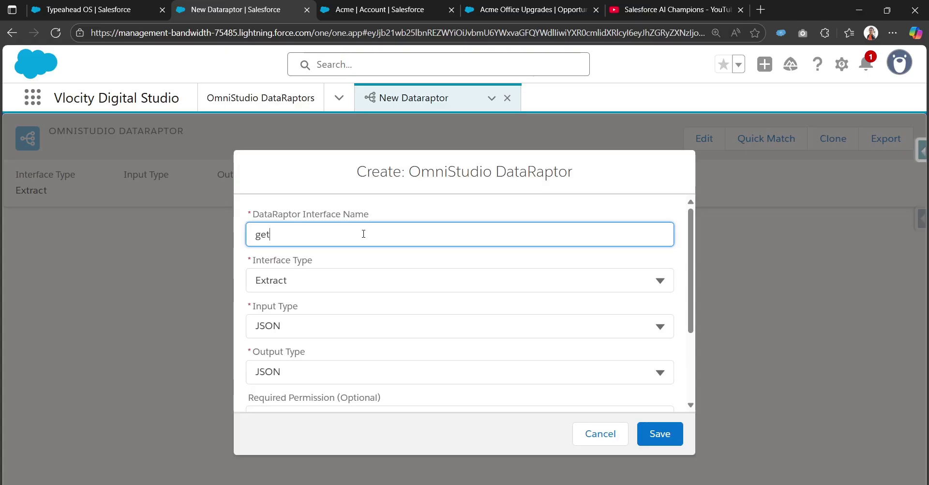
type("MultipleRe")
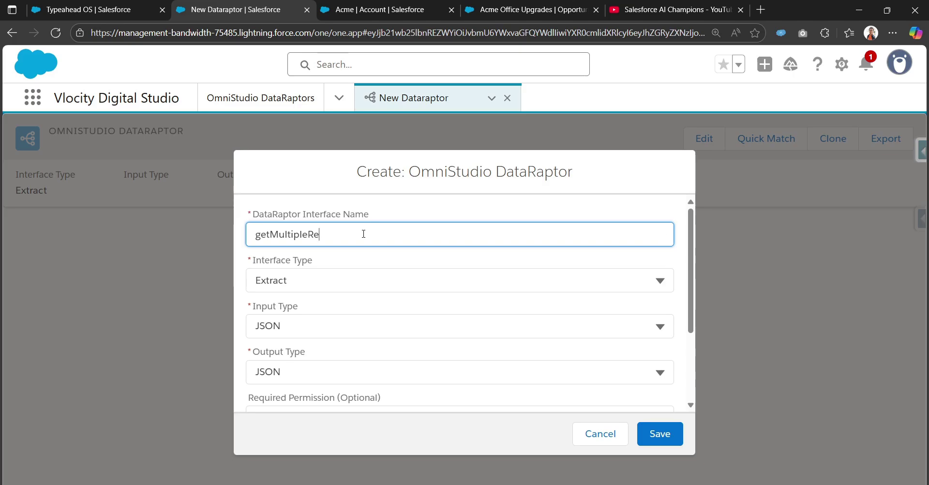
type("latedObjectRecords")
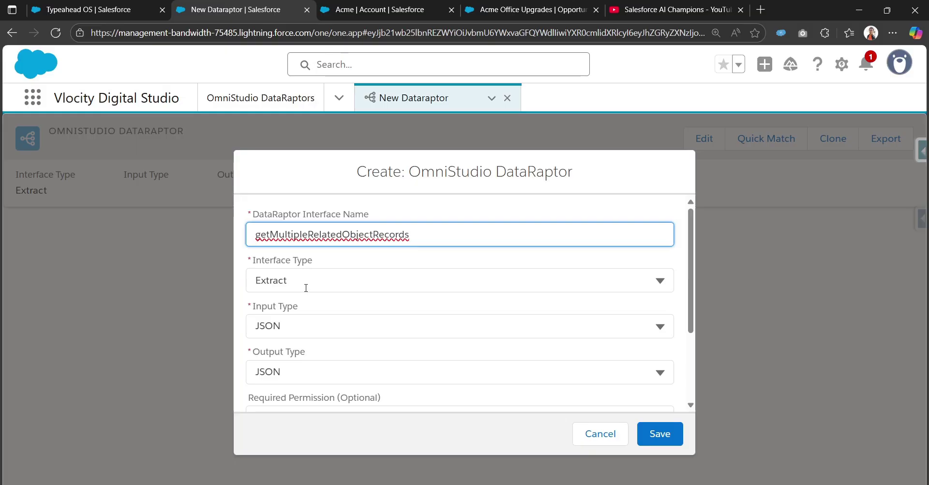
scroll(344, 360, "down", 1)
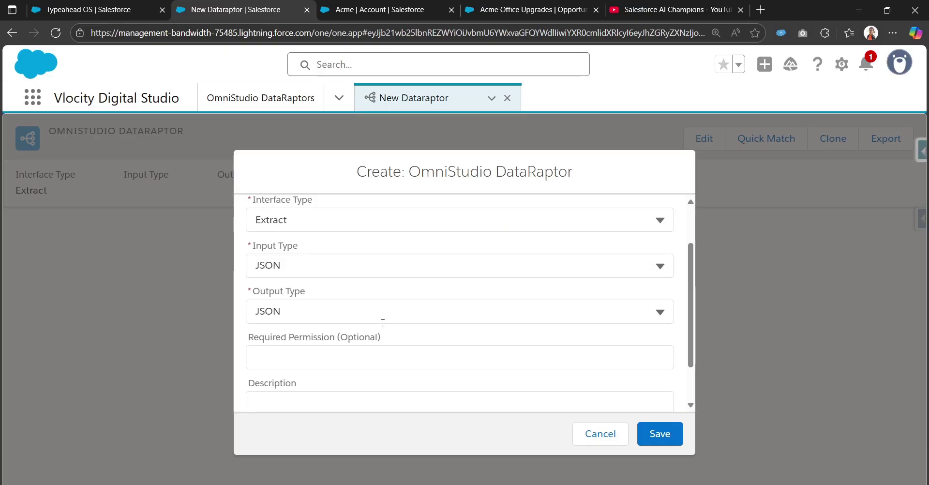
scroll(382, 323, "down", 1)
left_click(652, 435)
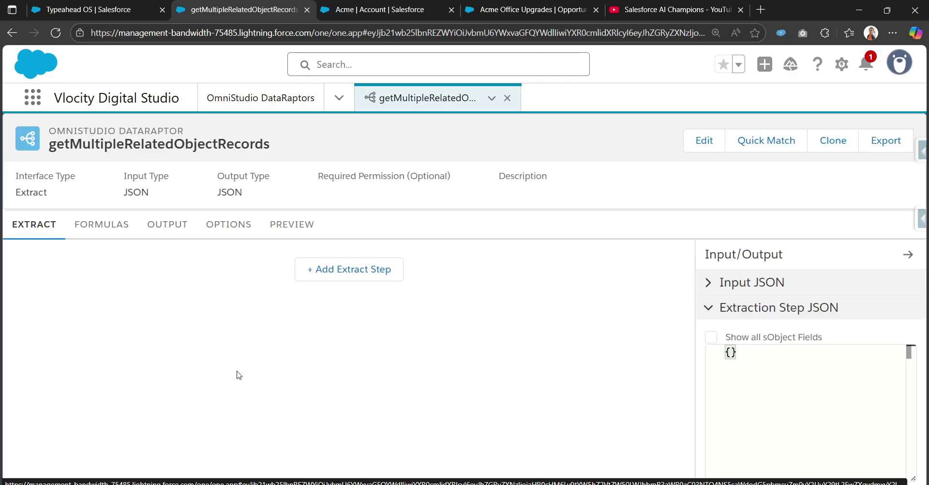
Add an extract step for the Account object with the output path Account.
left_click(338, 281)
left_click(149, 274)
type("A")
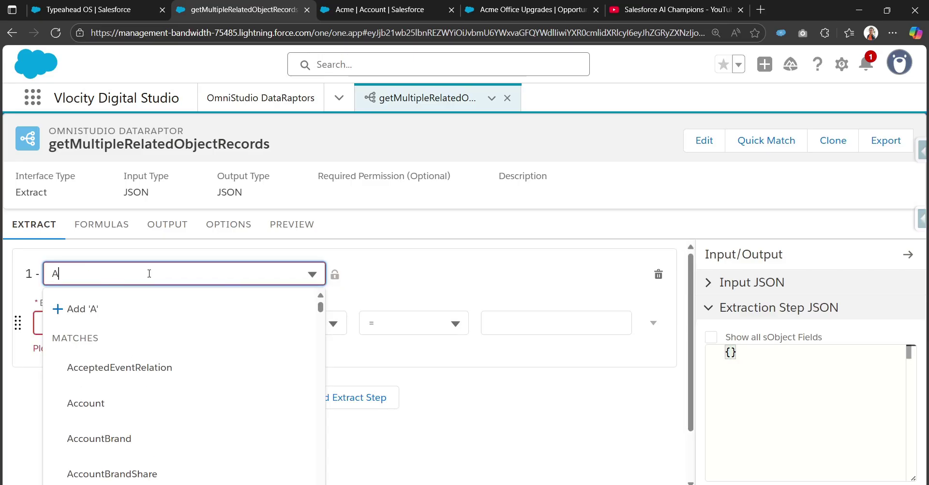
type("cc")
left_click(134, 400)
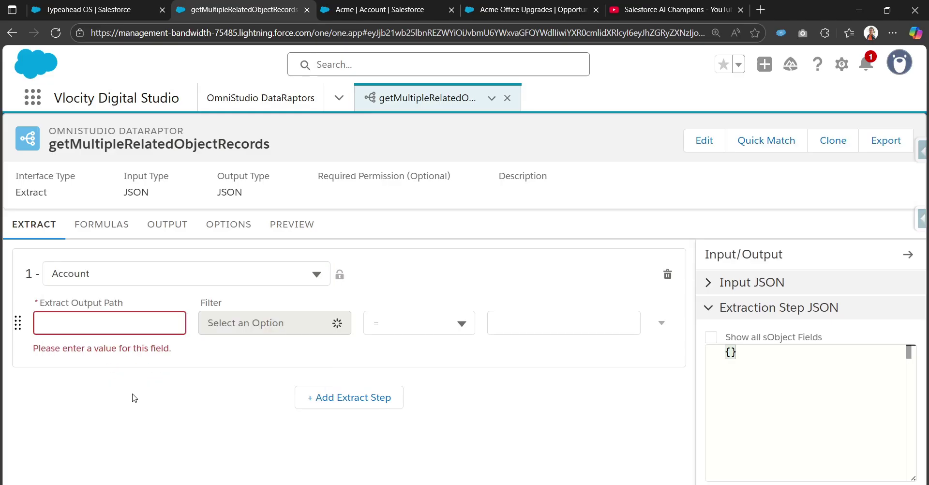
left_click(78, 328)
type("Ac")
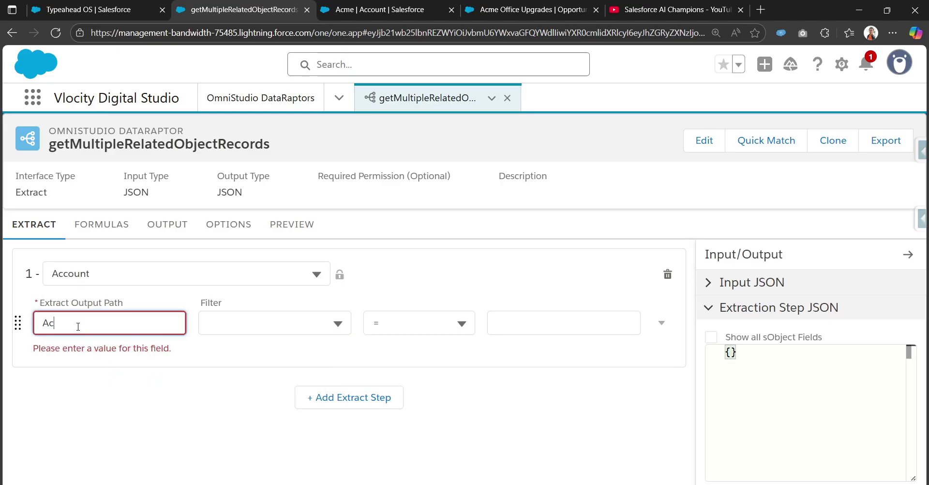
type("count")
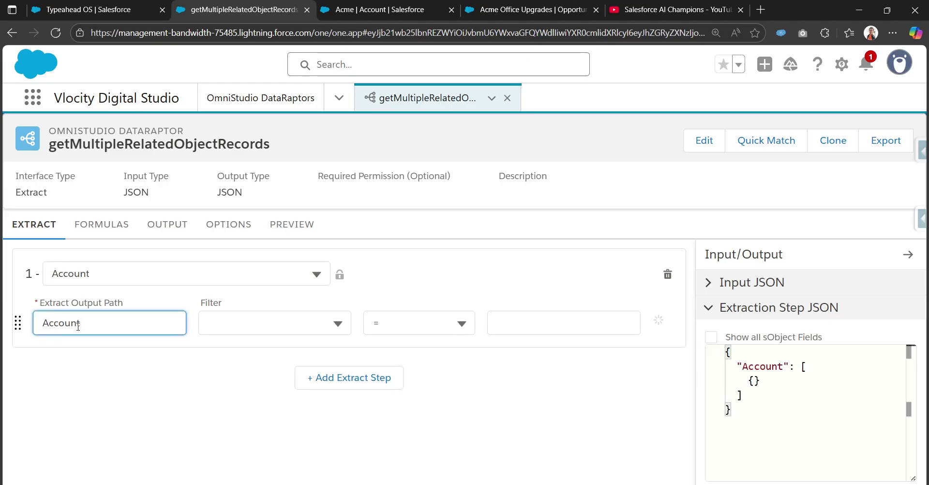
Filter the Account extract step so that Id = accountId.
left_click(244, 316)
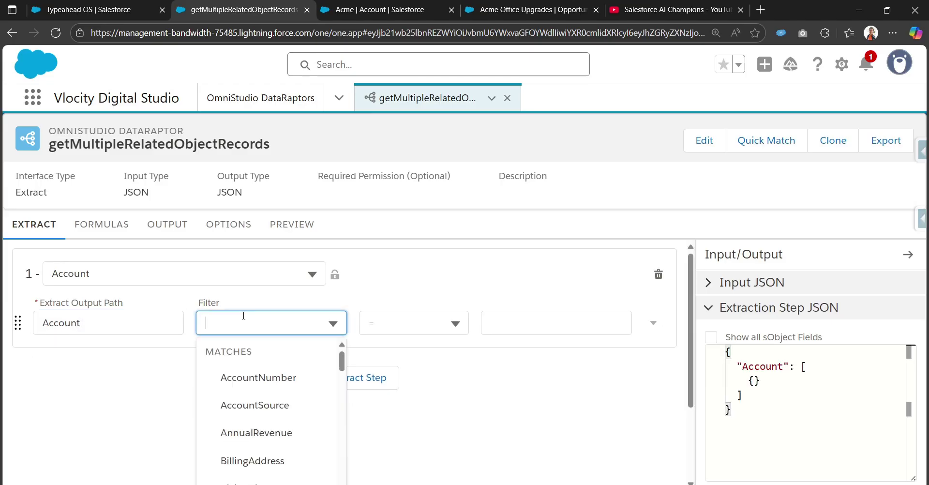
type("Id")
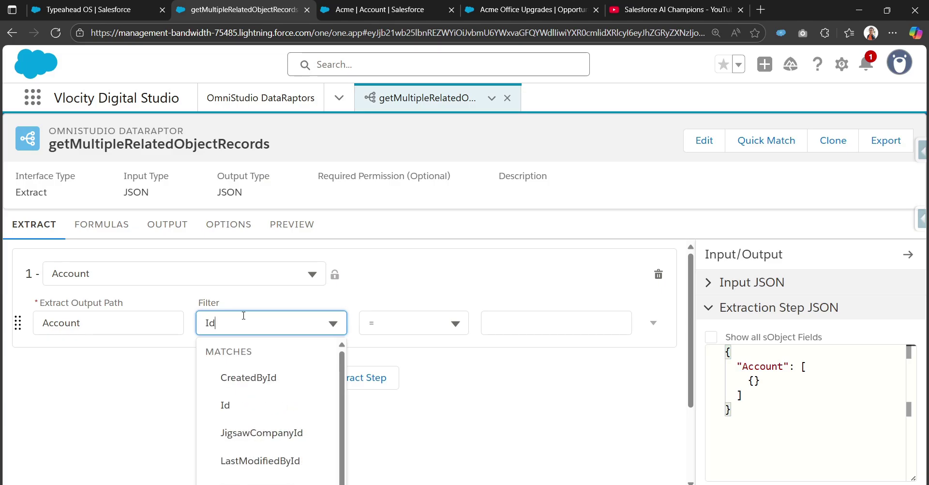
left_click(235, 405)
left_click(527, 327)
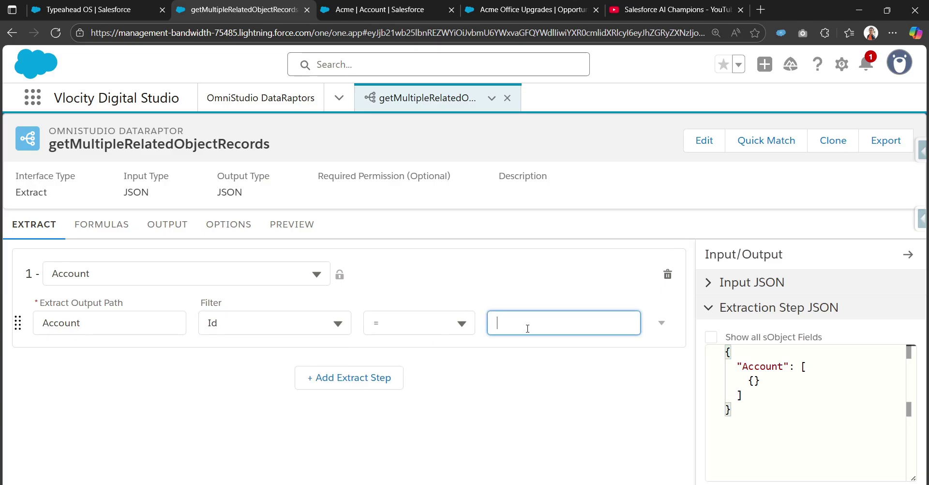
type("acc")
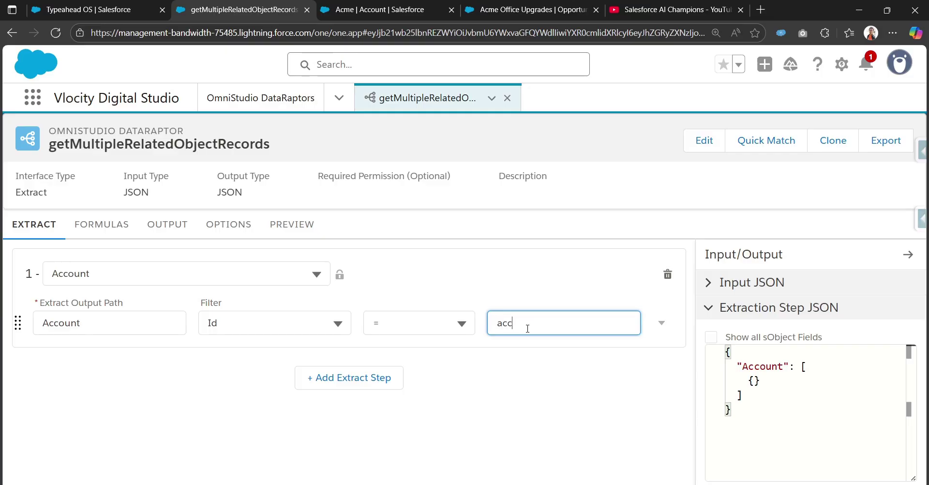
type("ountId")
double_click(527, 327)
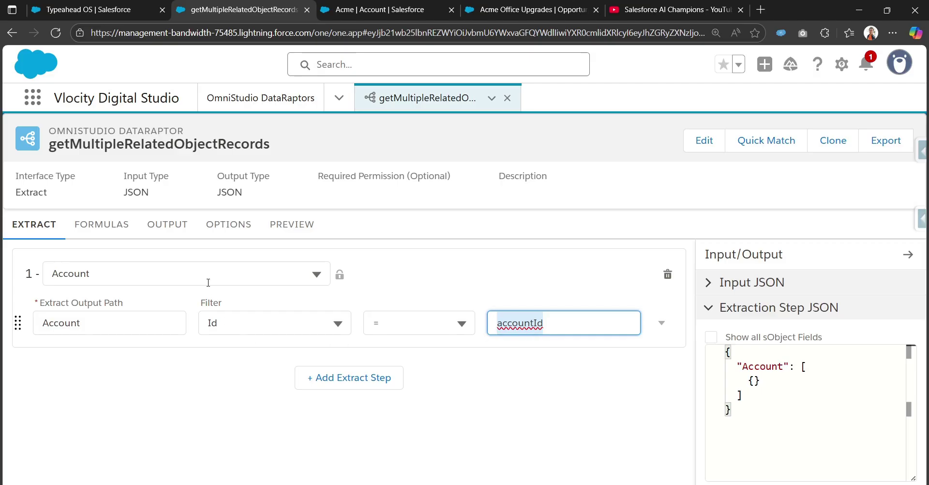
Add an output mapping from the extract path Account:AccountNumber to the output path Account:AccountNumber.
left_click(157, 226)
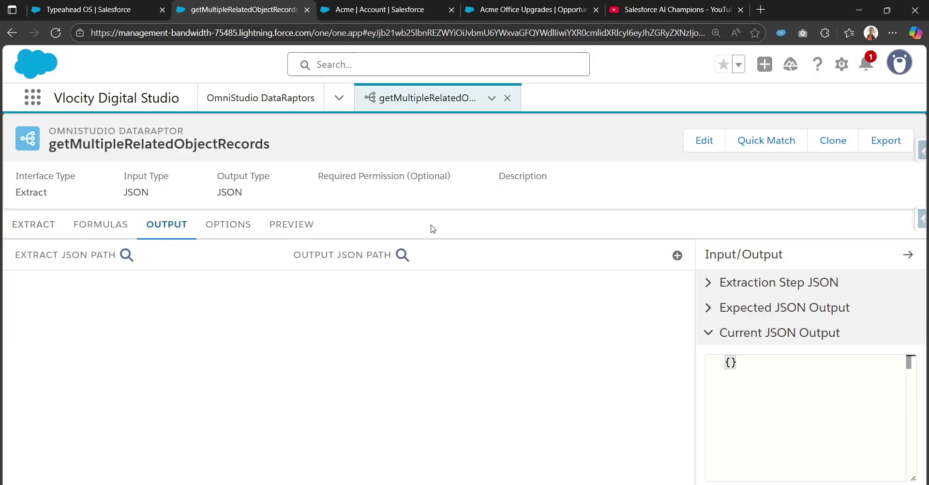
left_click(677, 257)
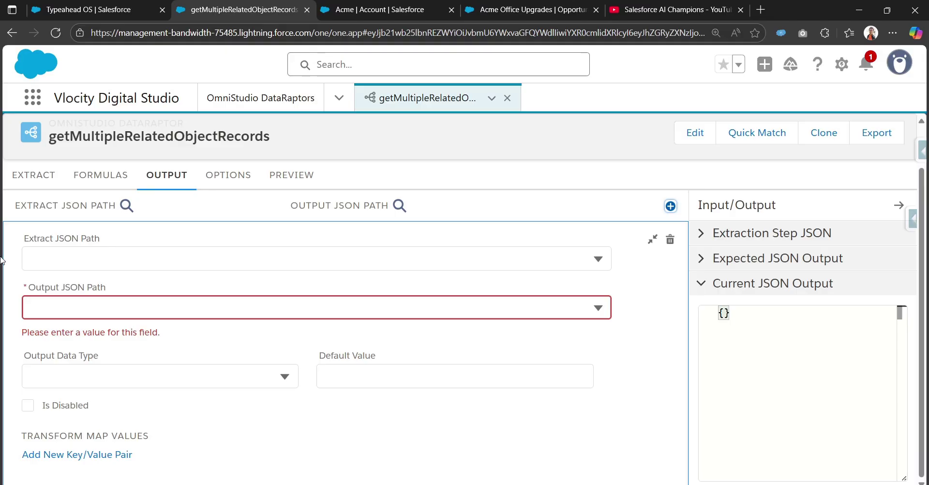
left_click(150, 260)
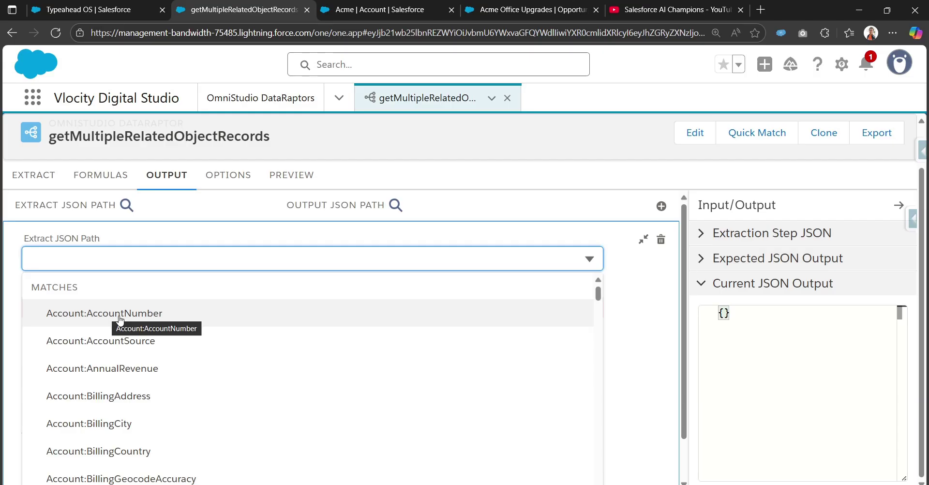
left_click(85, 315)
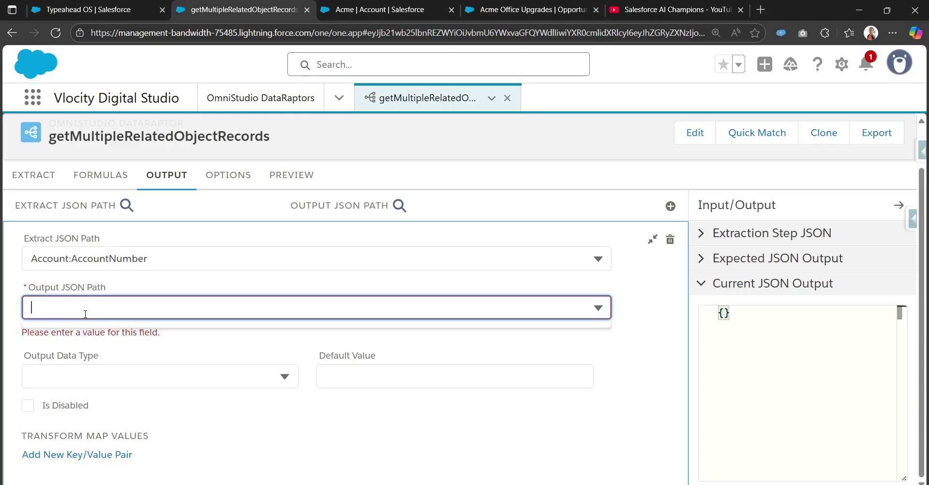
type("Ac")
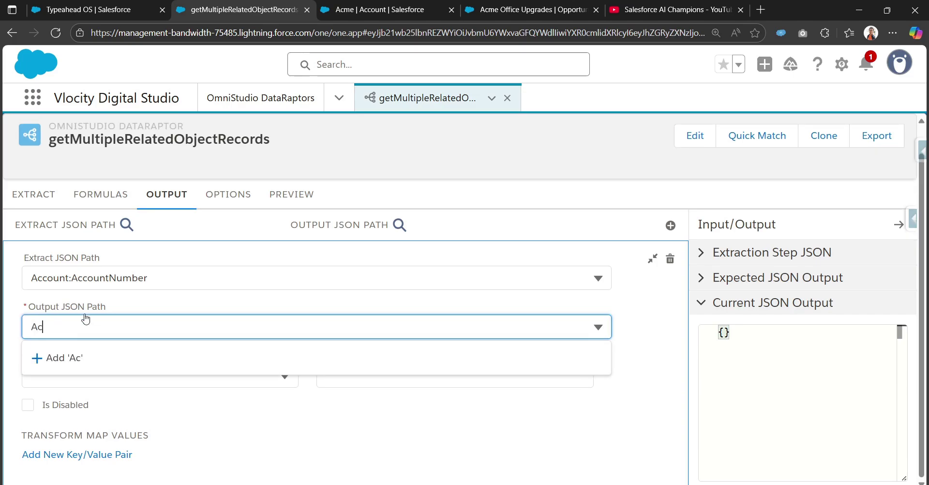
type("count")
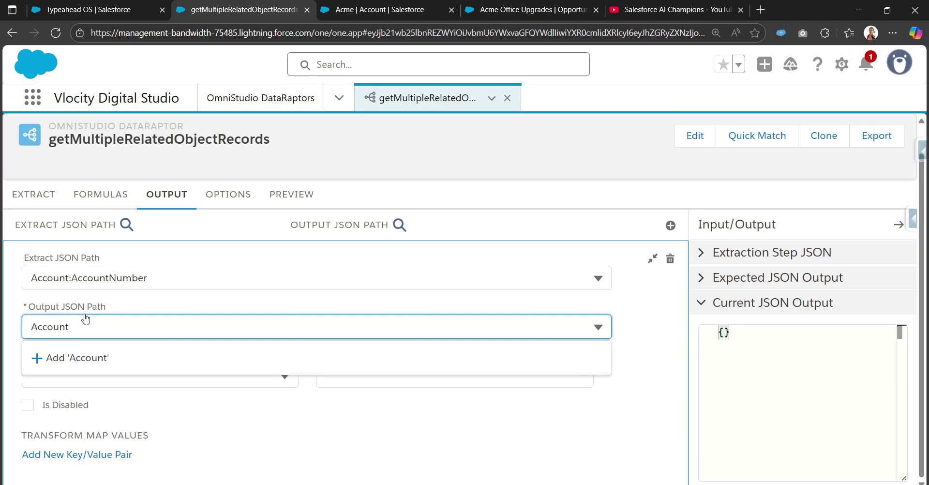
type(":AccountNumber")
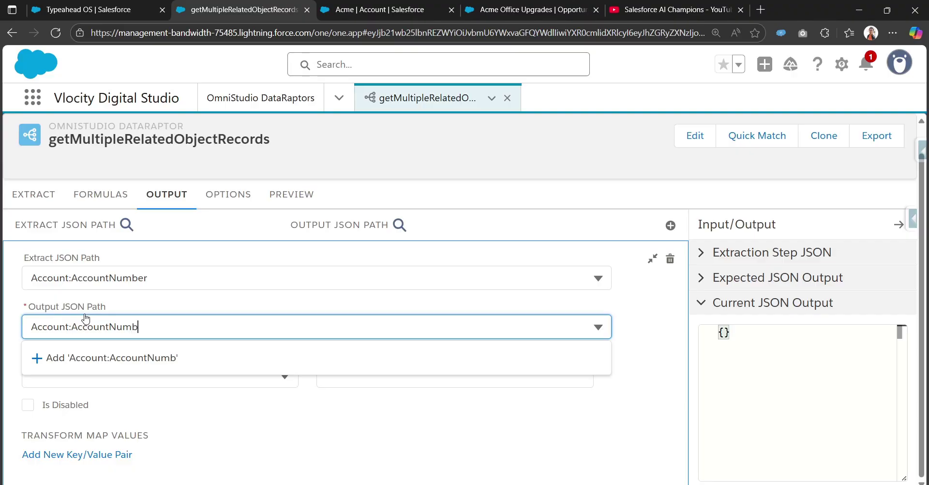
left_click(137, 361)
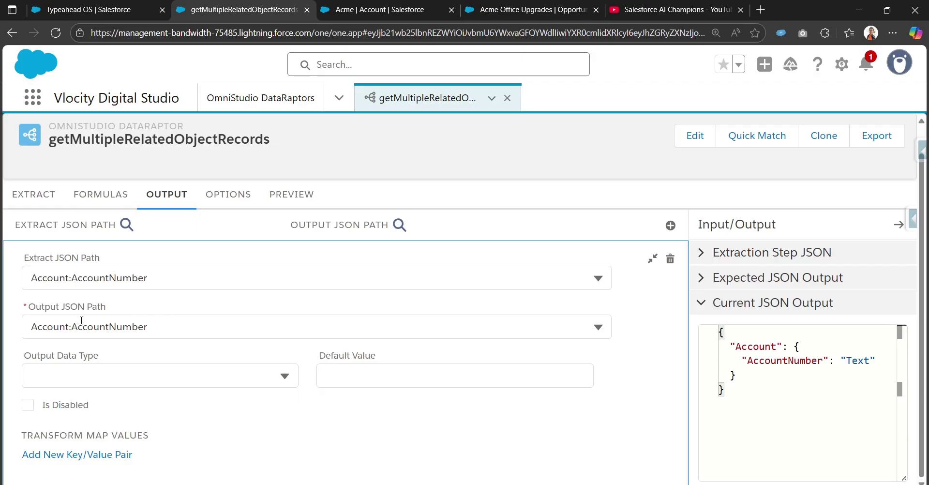
Add an output mapping from the extract path Account:Name to the output path Account:AccountName.
left_click(652, 258)
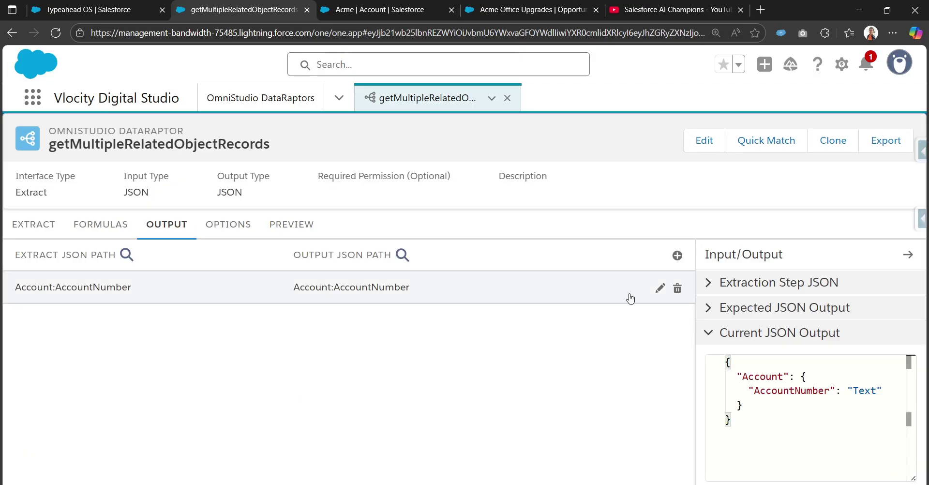
left_click(677, 255)
left_click(112, 277)
type("A")
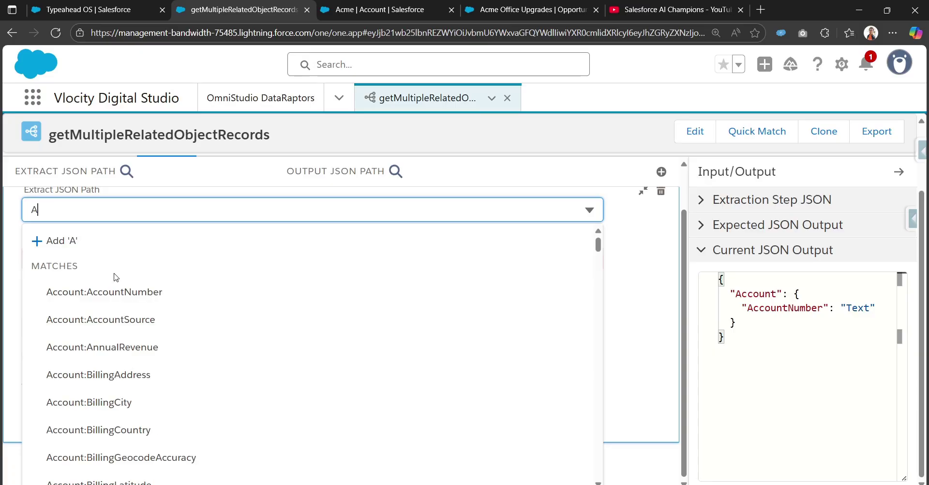
type("ccount:Name")
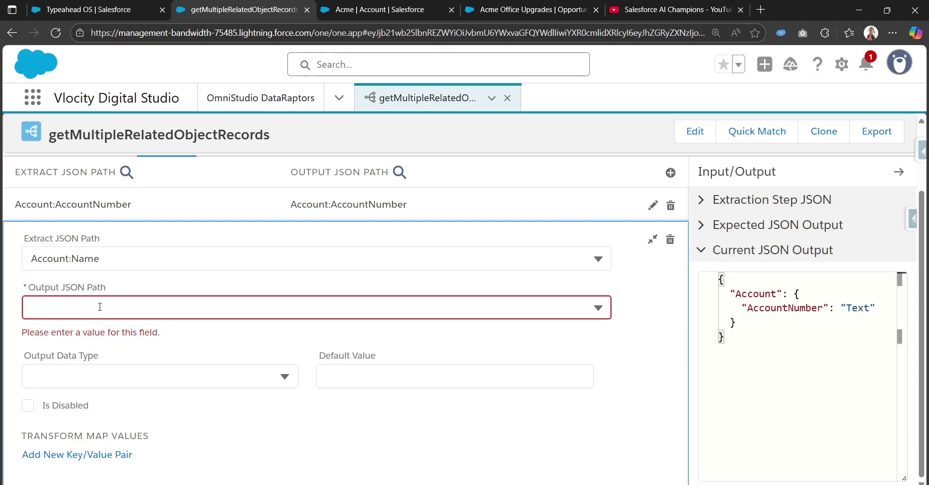
left_click(100, 307)
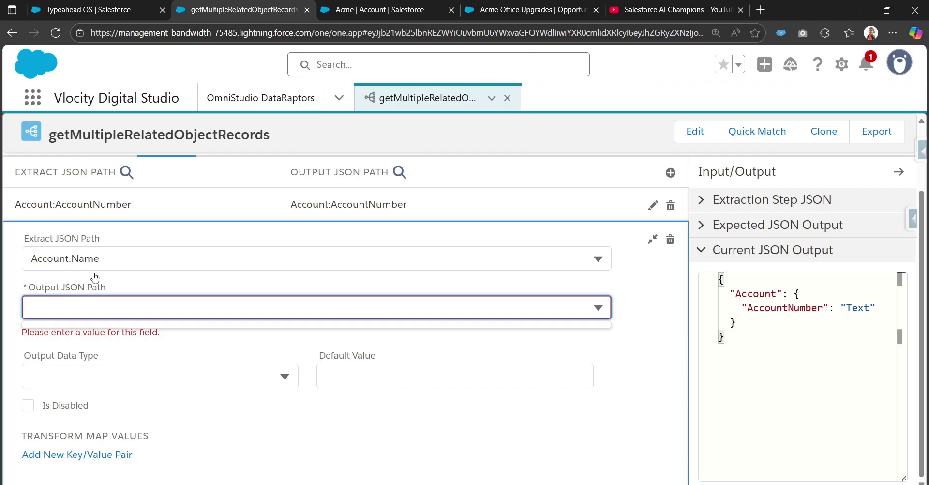
left_click(74, 260)
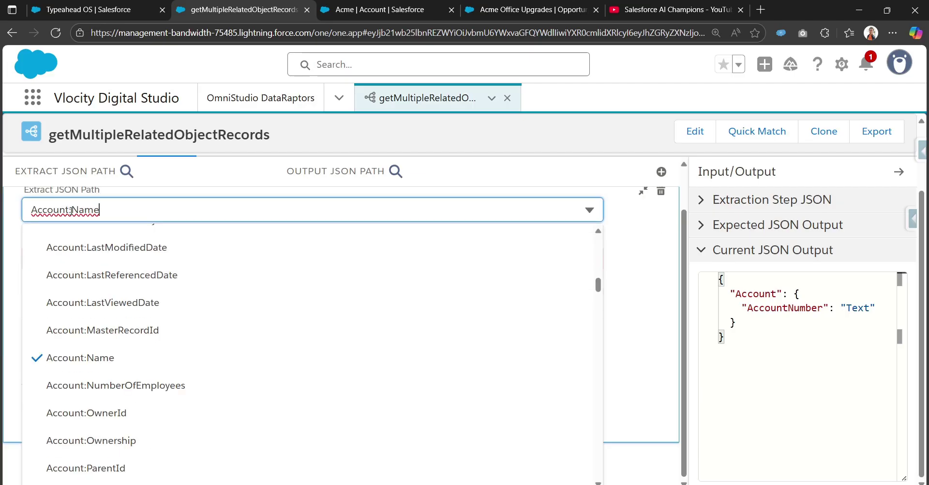
left_click_drag(71, 210, 30, 210)
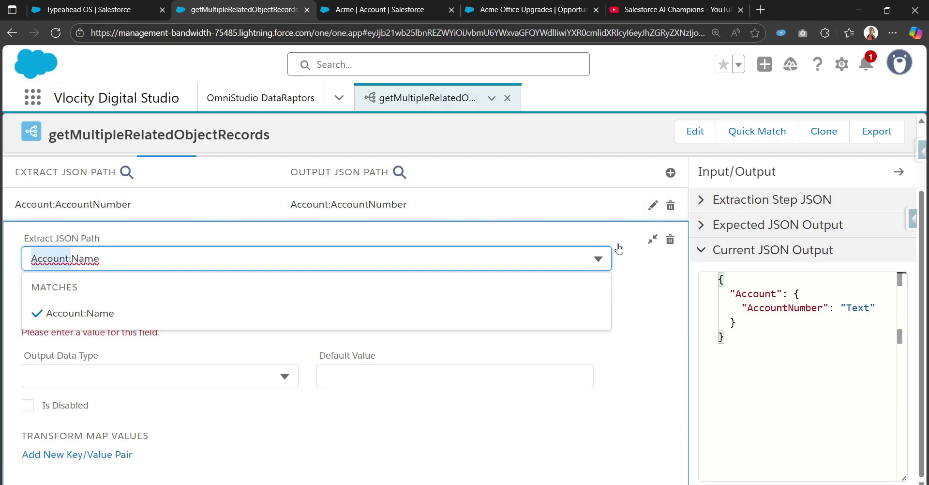
left_click(637, 293)
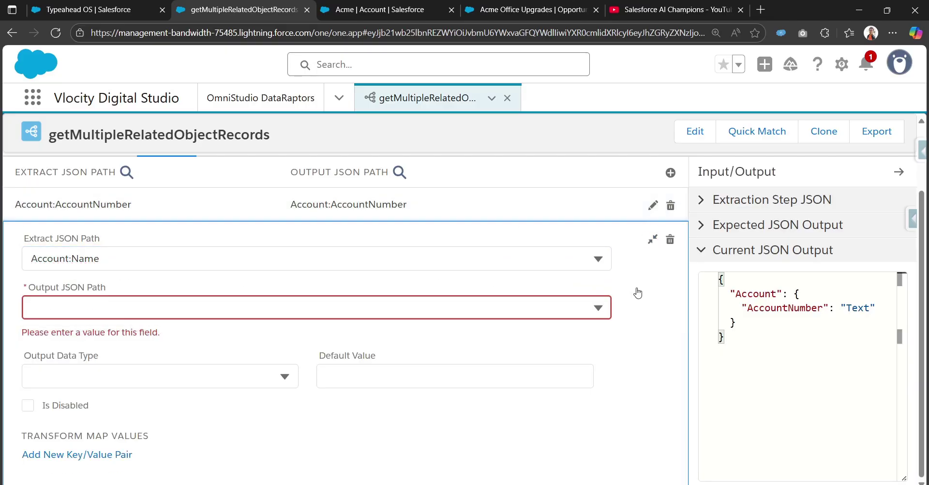
left_click(231, 312)
type("Account:")
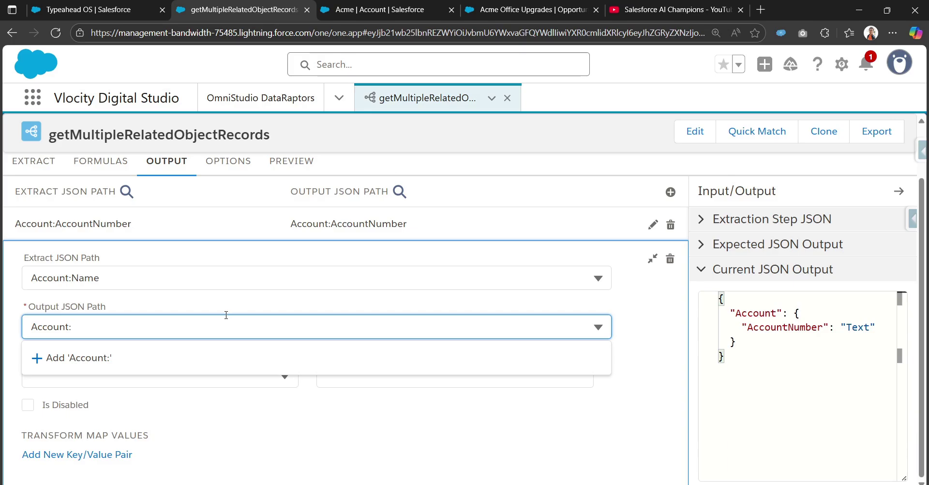
type("AccountName")
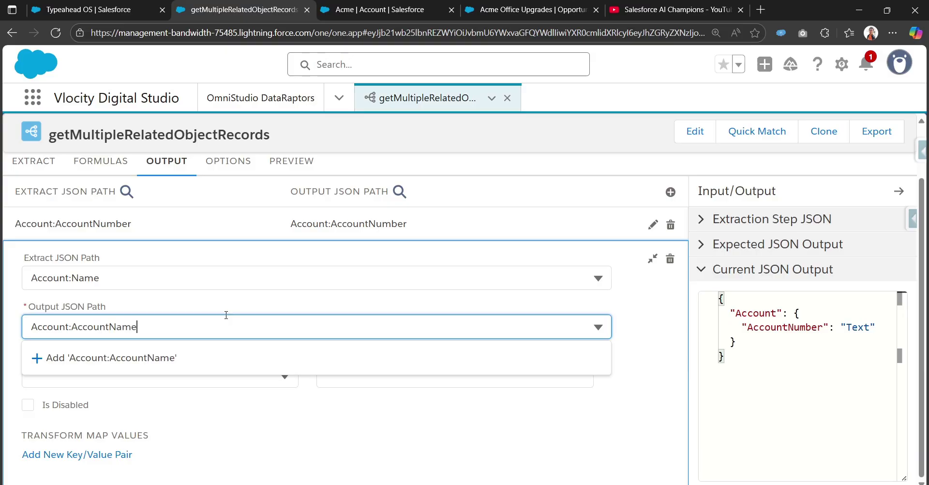
left_click(209, 350)
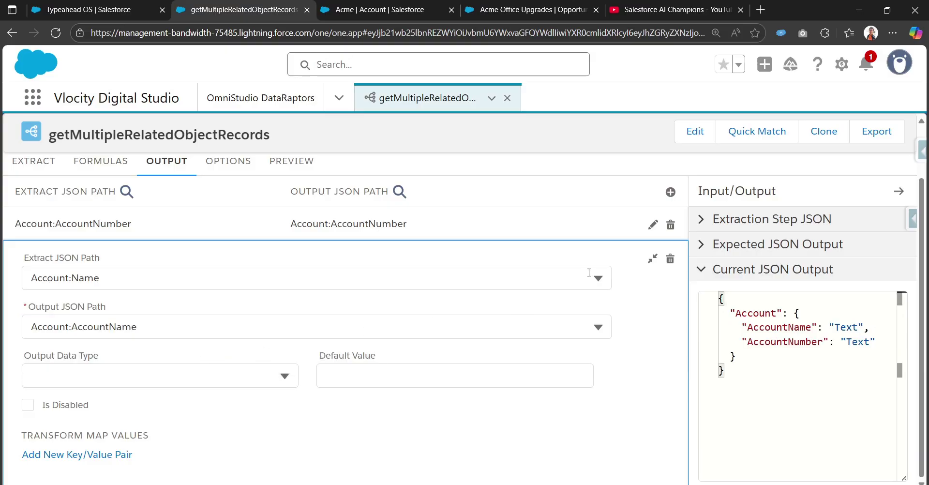
left_click(652, 259)
Add an output mapping from the extract path Account:Industry to the output path Account:Industry.
left_click(672, 254)
left_click(141, 278)
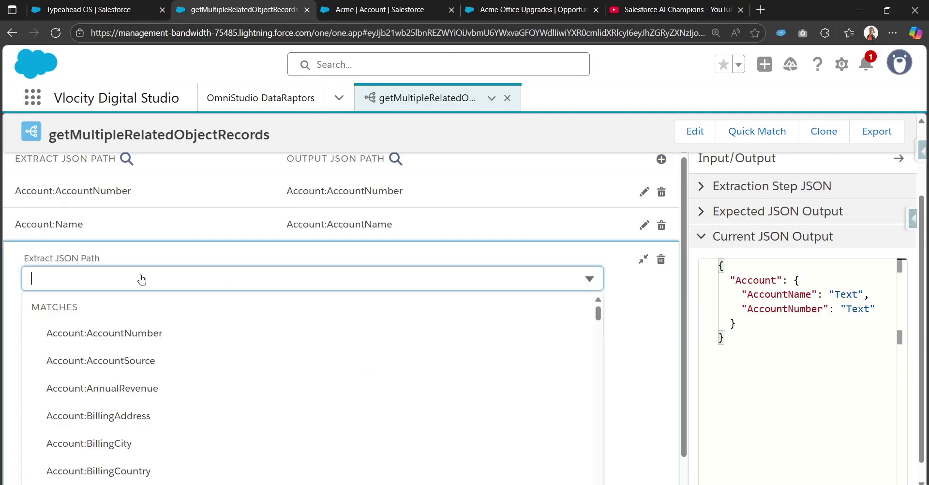
scroll(166, 328, "down", 6)
scroll(218, 393, "down", 3)
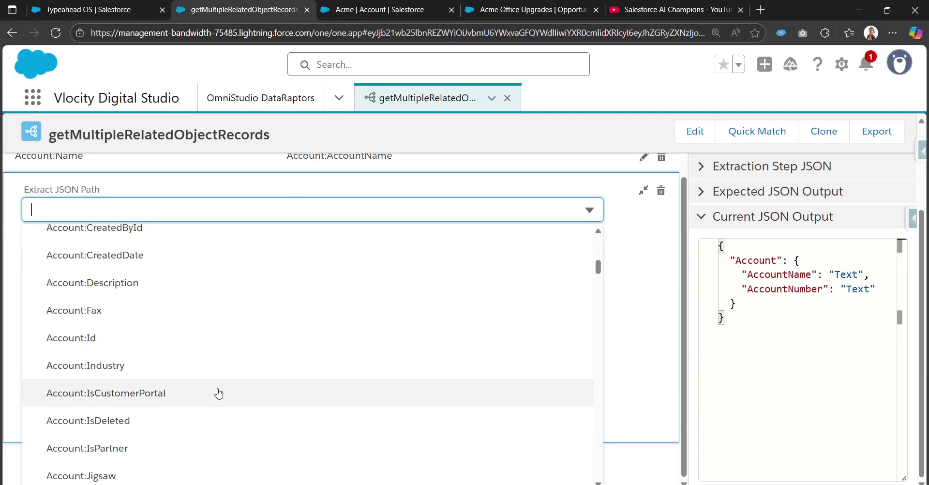
left_click(229, 373)
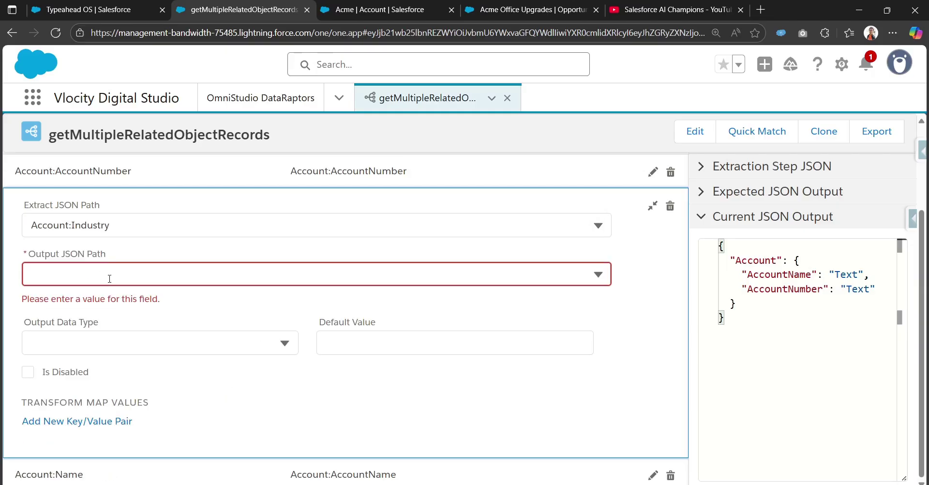
scroll(110, 278, "up", 1)
left_click(116, 337)
type("Account:")
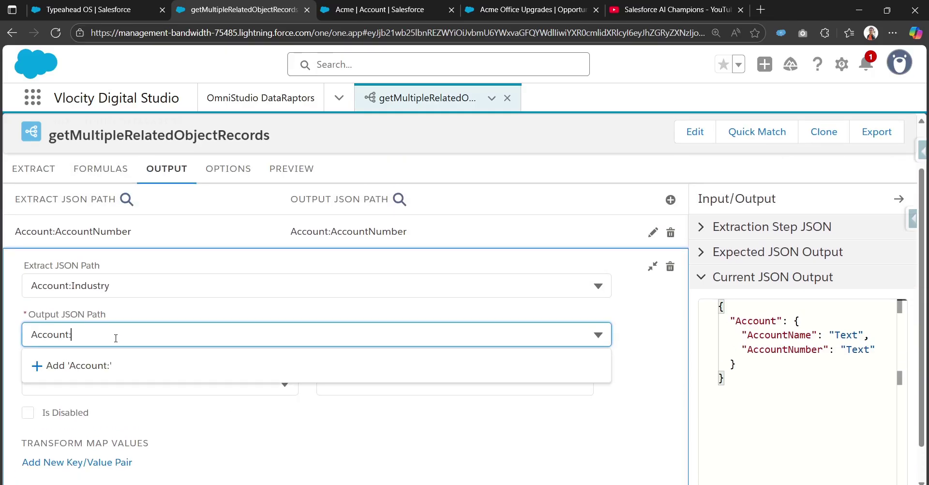
type("Industry")
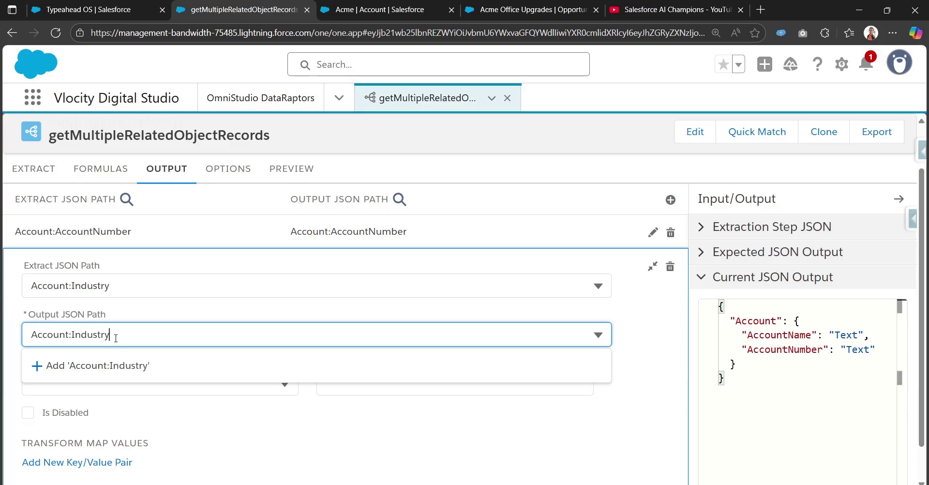
left_click(117, 366)
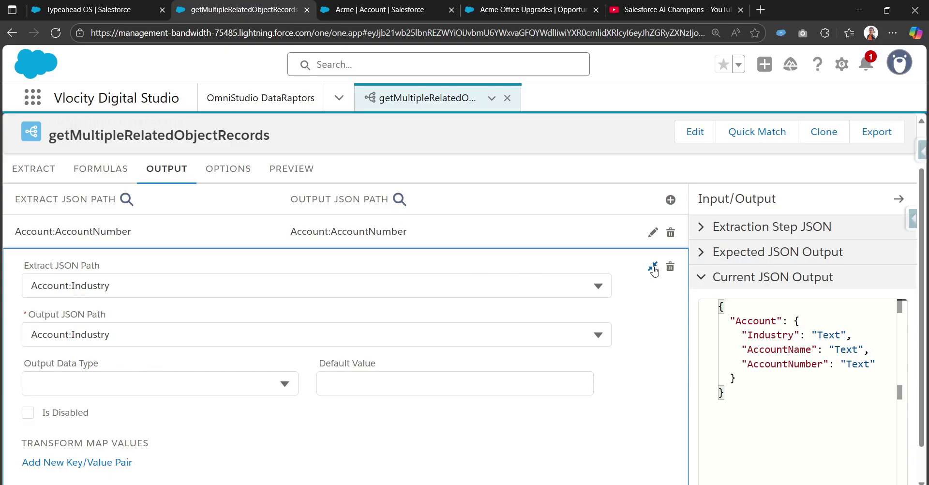
left_click(652, 265)
Add an output mapping from the extract path Account:Type to the output path Account:Type.
left_click(672, 255)
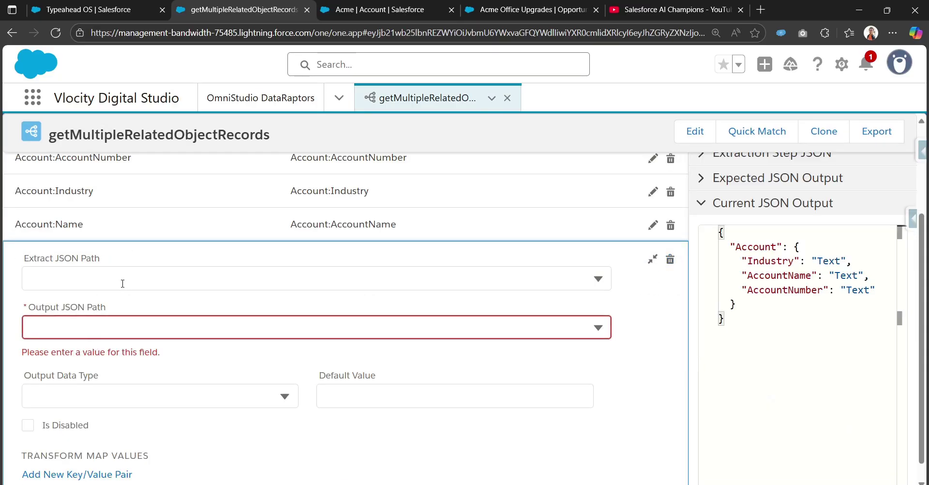
left_click(124, 278)
type("A")
key("BackSpace")
type("Account:Ty")
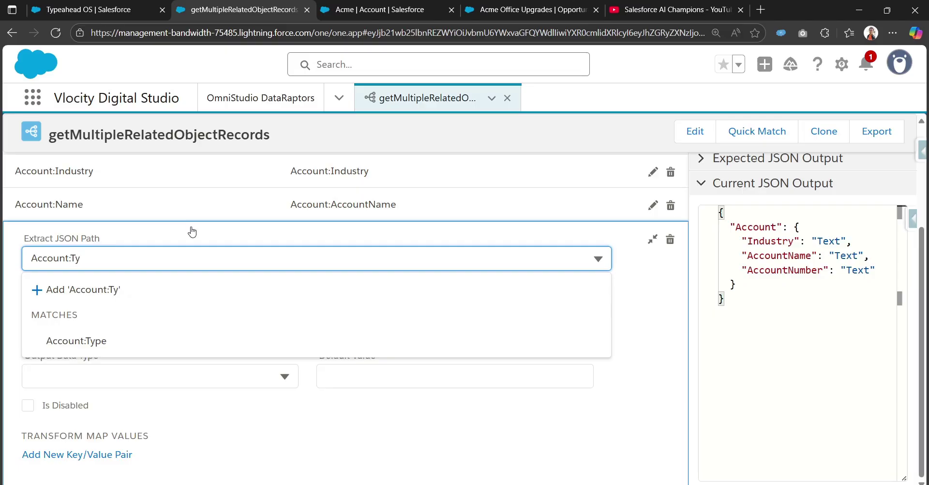
left_click(116, 342)
left_click(174, 305)
type("Account:")
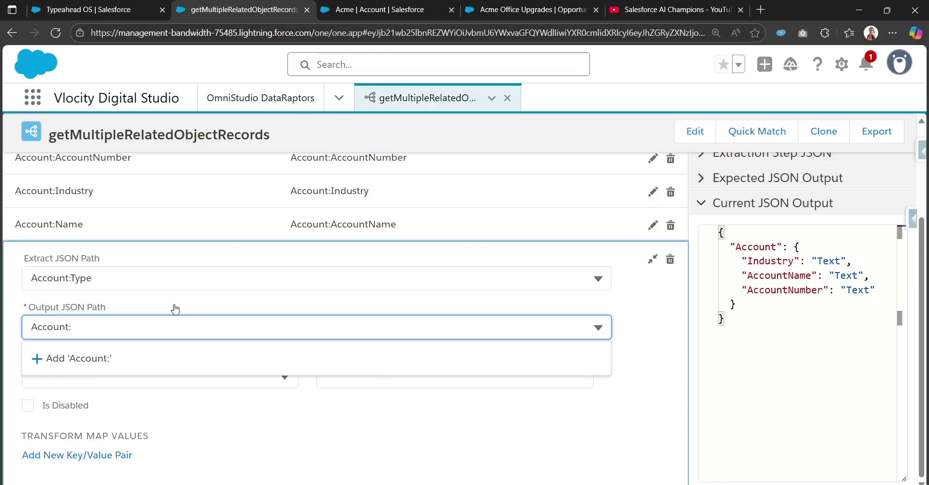
type("Type")
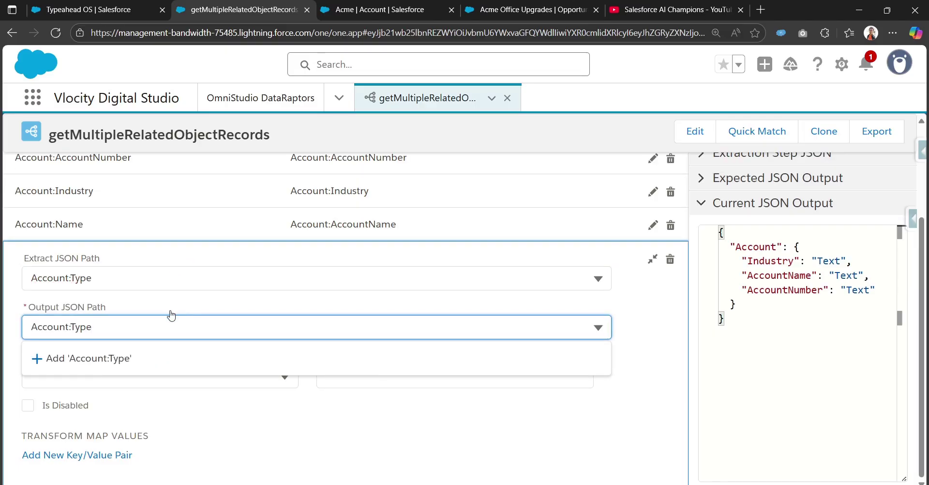
left_click(143, 366)
left_click(652, 259)
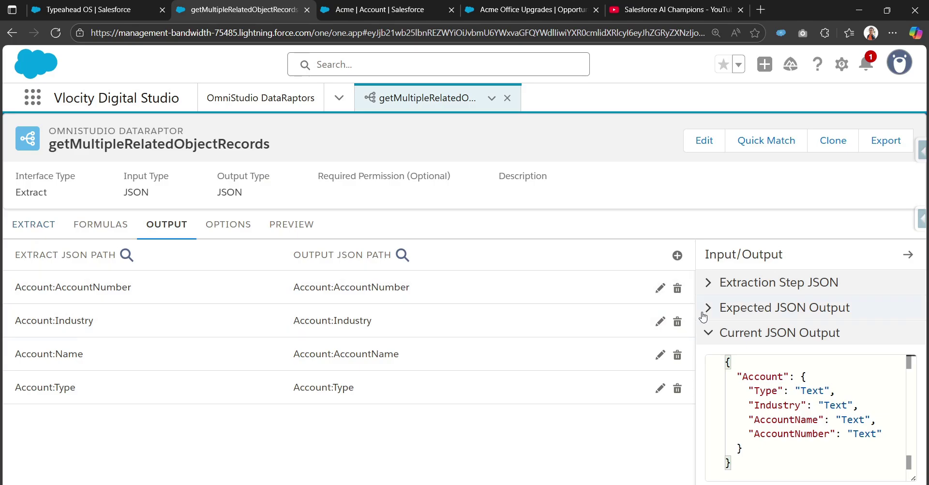
Show the preview's input parameters as key/value fields and add a new empty pair.
left_click(36, 224)
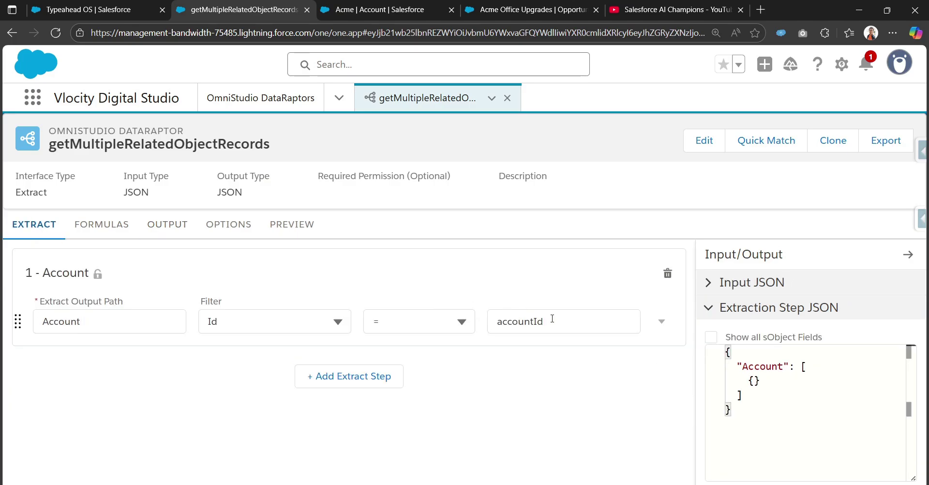
left_click(175, 232)
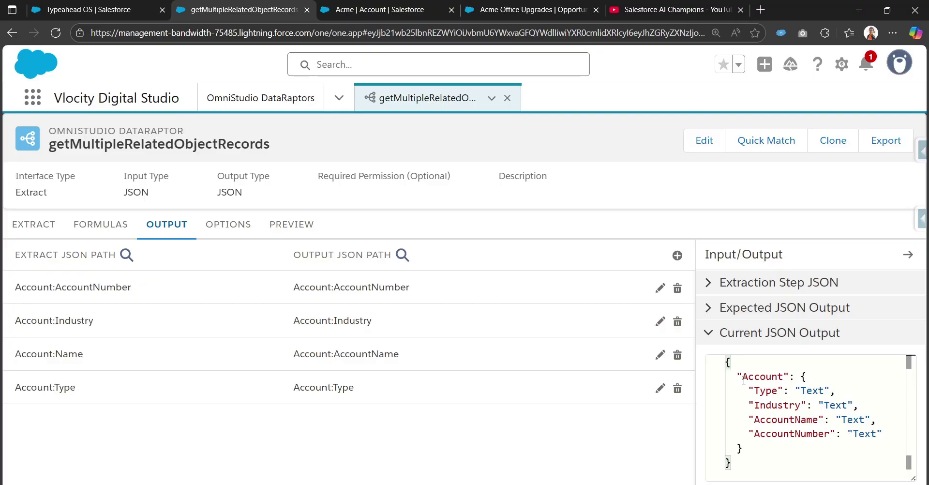
left_click_drag(743, 378, 784, 377)
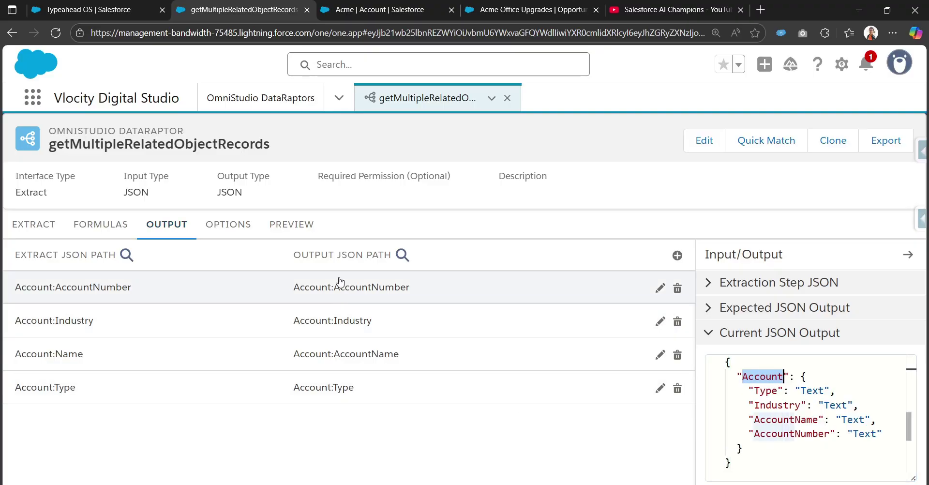
left_click(300, 232)
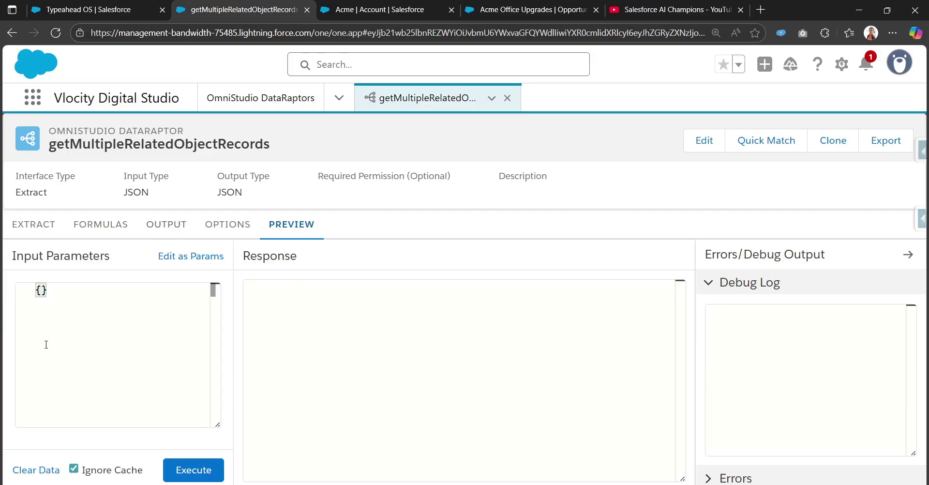
left_click(186, 257)
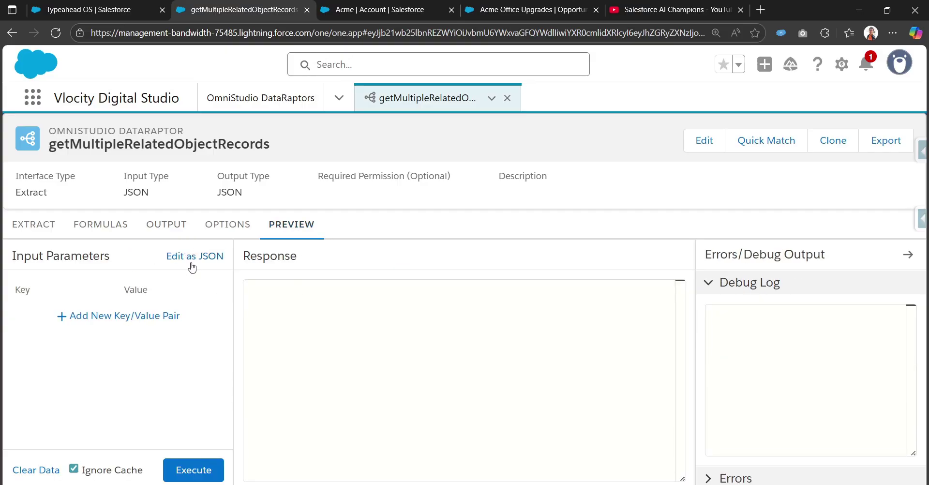
left_click(124, 318)
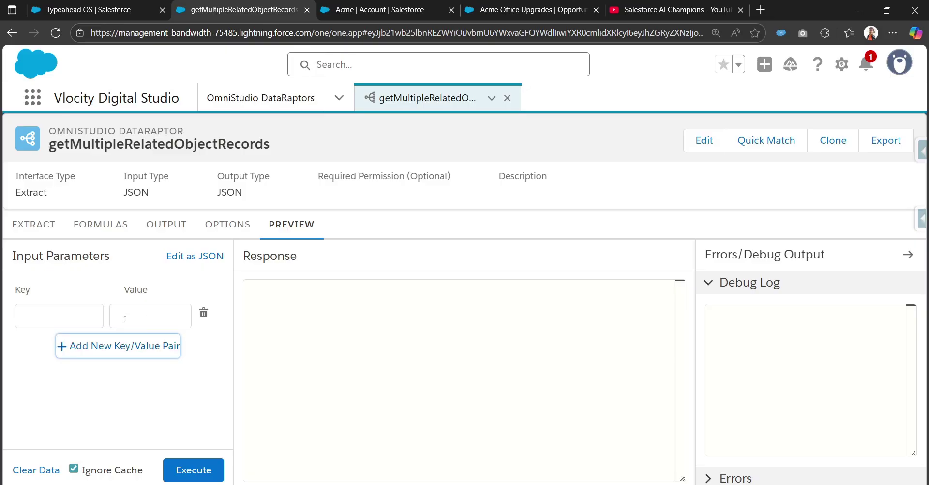
left_click(67, 312)
type("Account:")
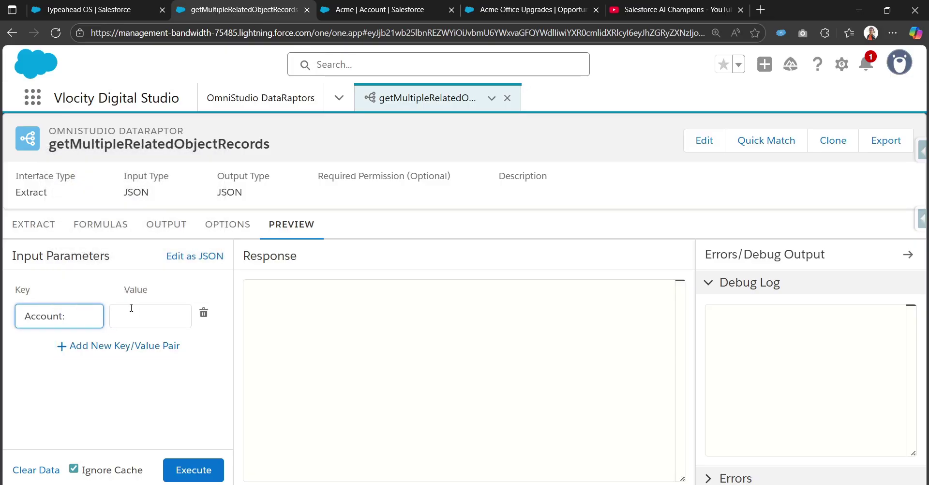
key("ctrl+a")
key("BackSpace")
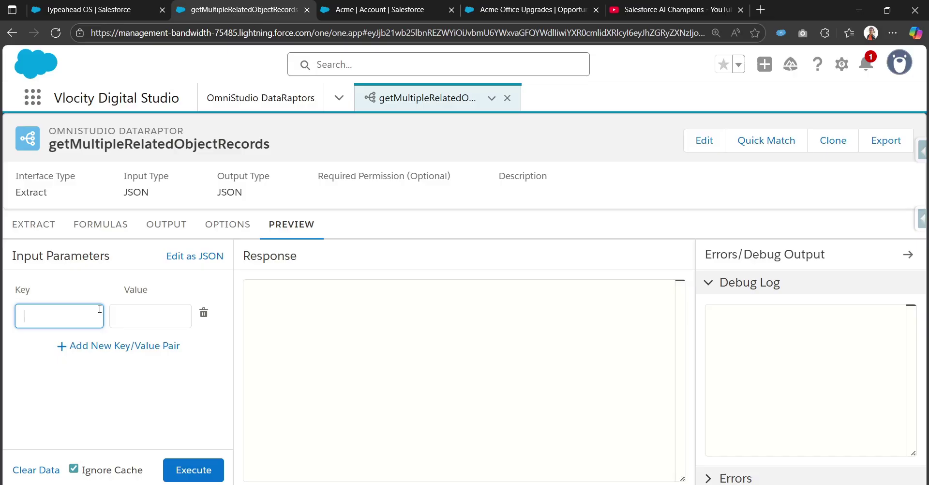
Copy accountId from the Account extract step's filter and use it as the key of the preview input parameter.
left_click(39, 236)
double_click(517, 323)
key("ctrl+c")
left_click(167, 230)
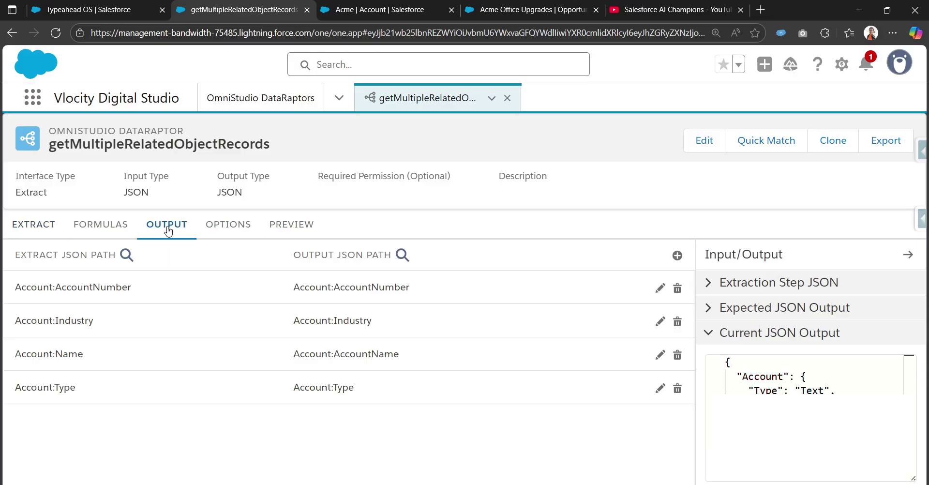
left_click(285, 225)
left_click(87, 314)
key("ctrl+v")
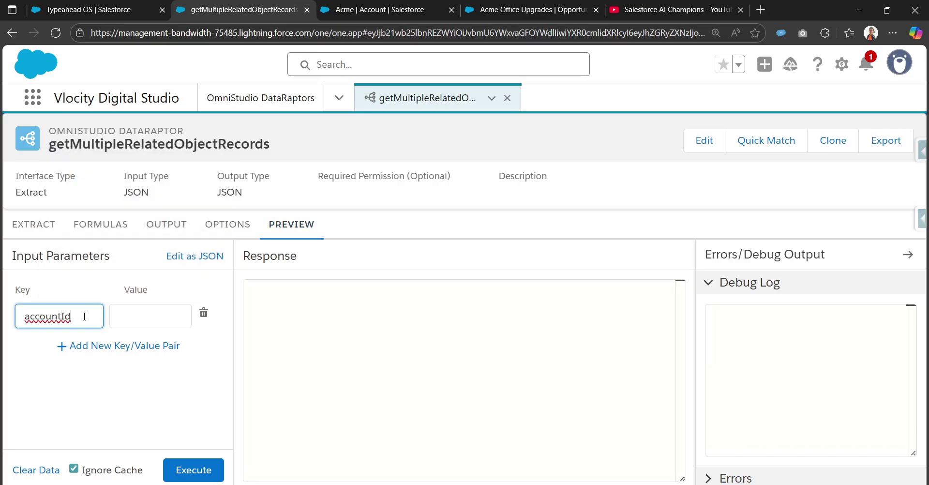
Enter the Acme account's record ID from its page URL as the accountId value and execute the preview.
left_click(380, 10)
left_click(434, 33)
double_click(434, 33)
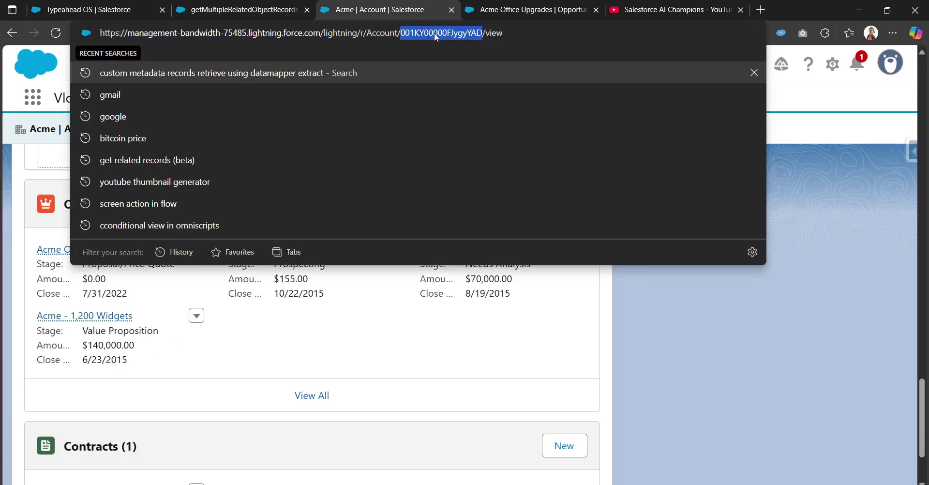
left_click(237, 10)
left_click(147, 306)
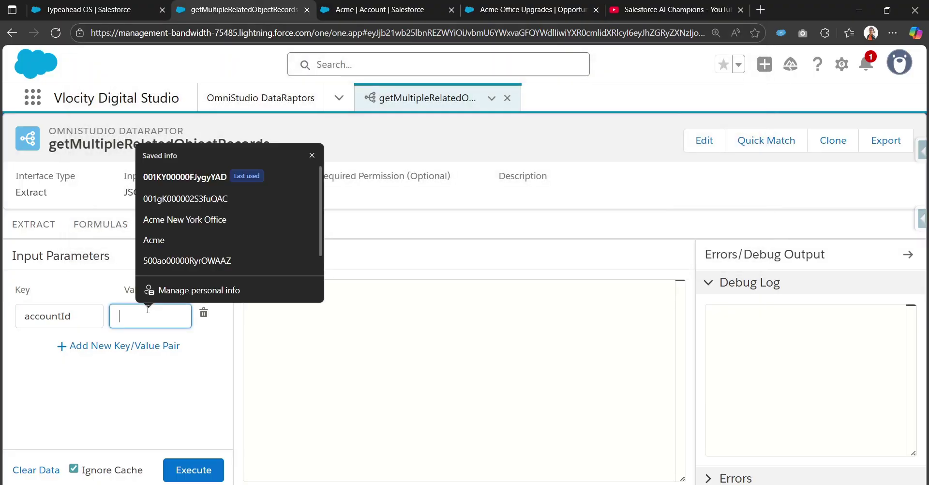
key("ctrl+v")
left_click(200, 474)
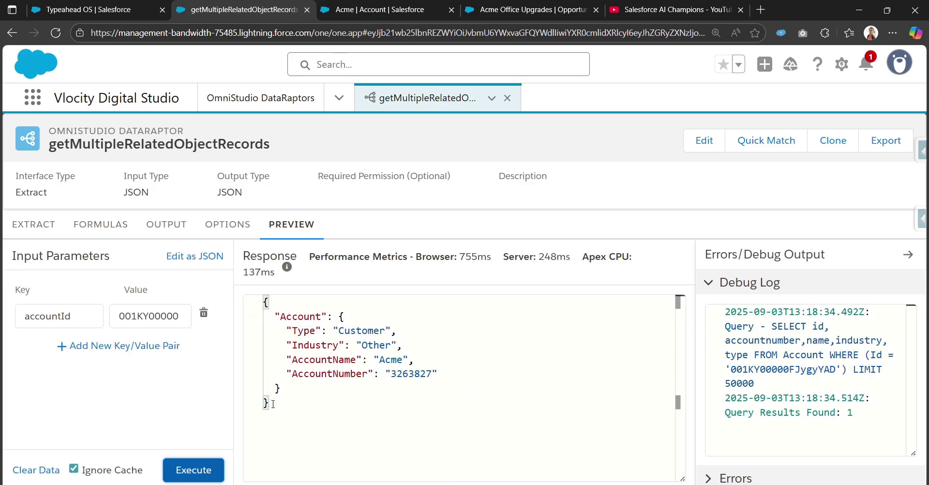
left_click_drag(273, 403, 255, 303)
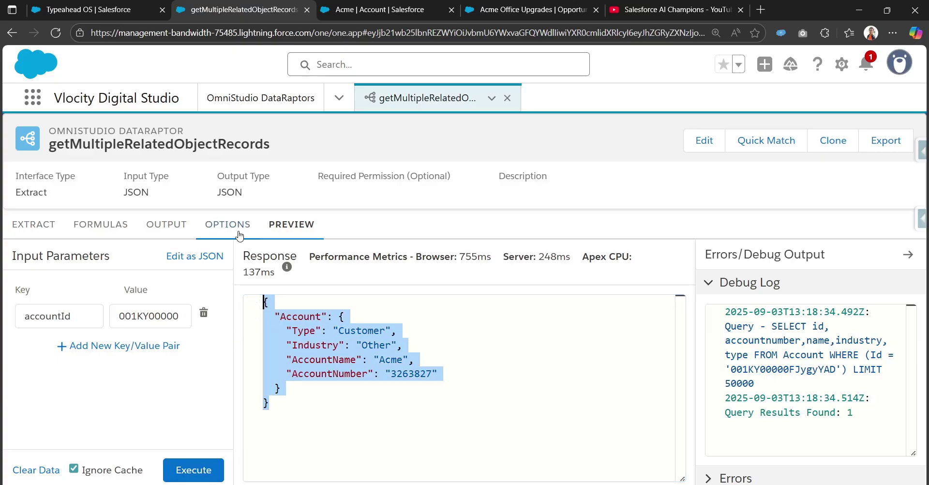
Add a second extract step to the DataRaptor for the Contact object.
left_click(34, 225)
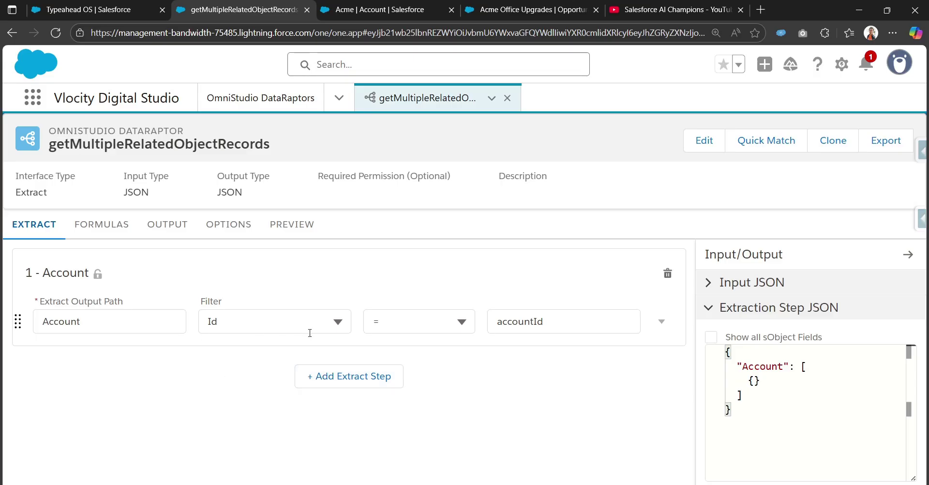
left_click(327, 382)
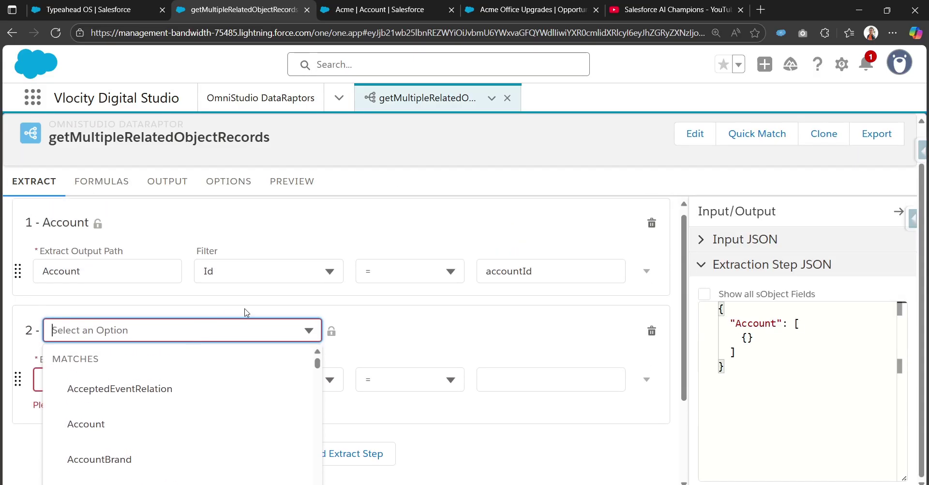
type("Contact")
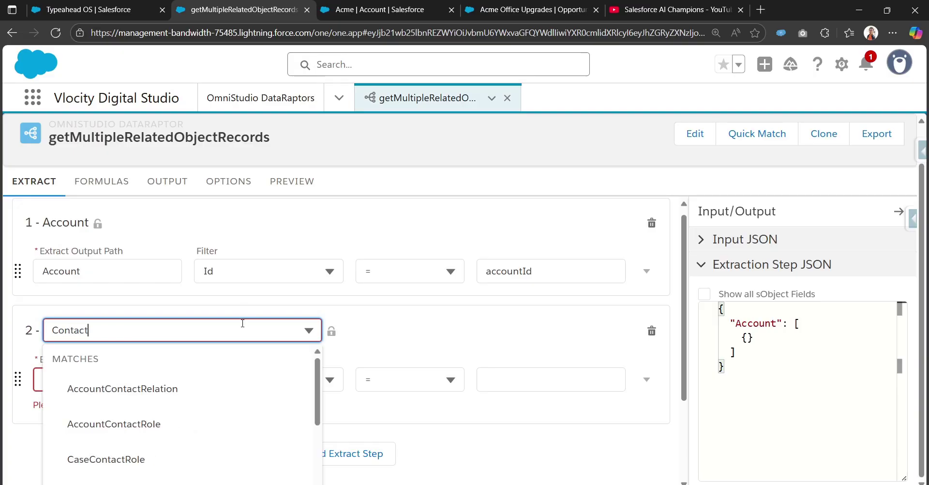
scroll(238, 400, "down", 3)
left_click(208, 387)
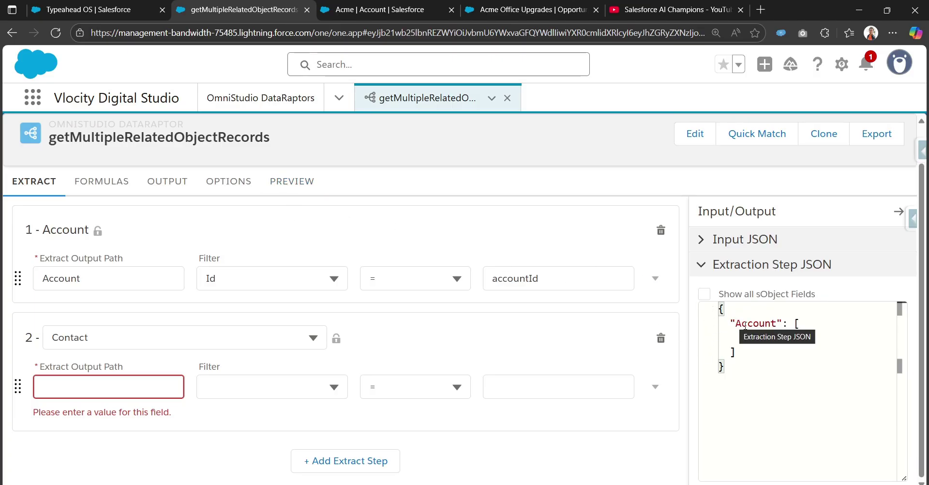
Set the Contact step's extract output path to Account:Contacts, reusing the Account step's output path as the prefix.
double_click(100, 276)
key("ctrl+c")
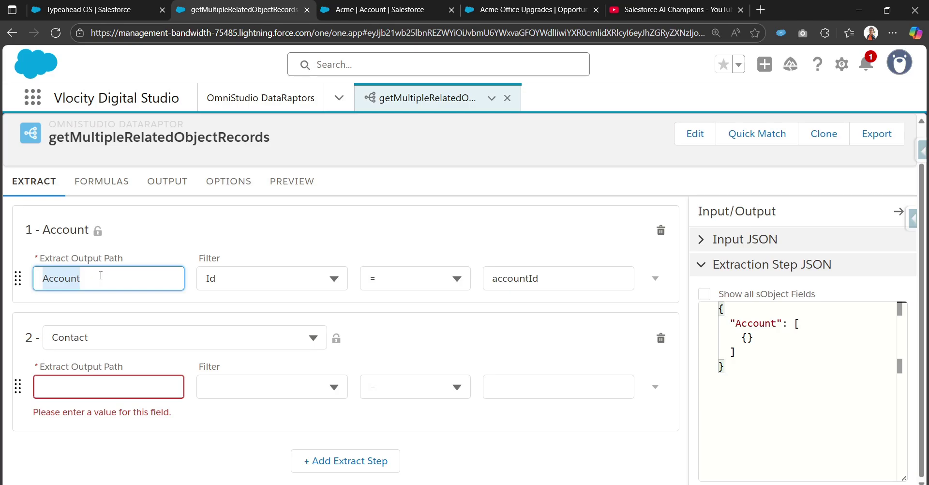
left_click(101, 387)
key("ctrl+v")
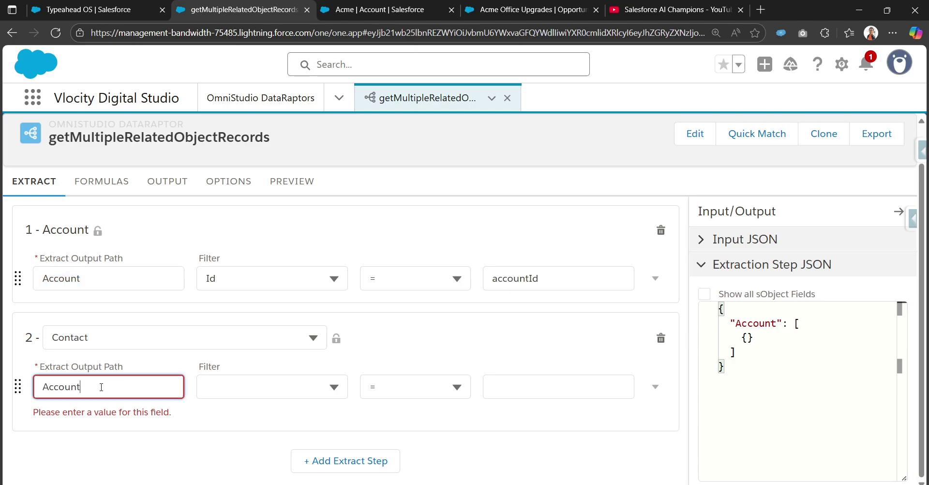
type(":C")
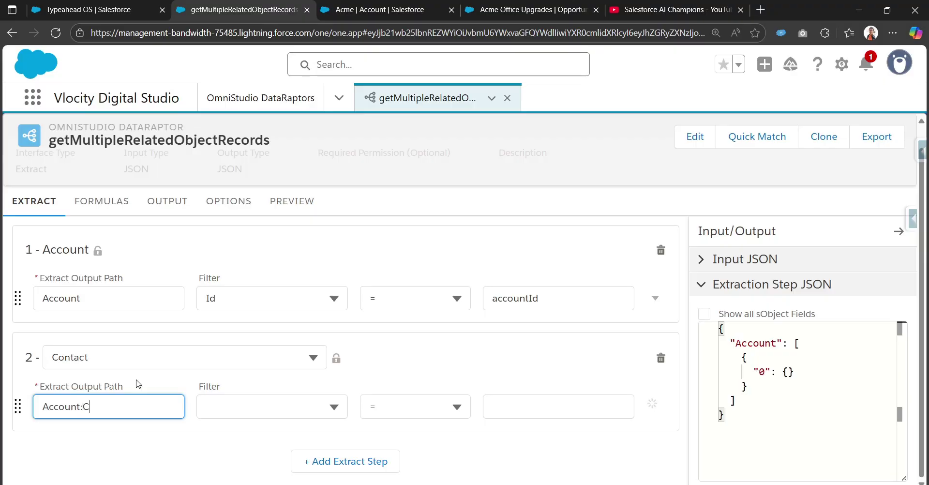
type("ontacts")
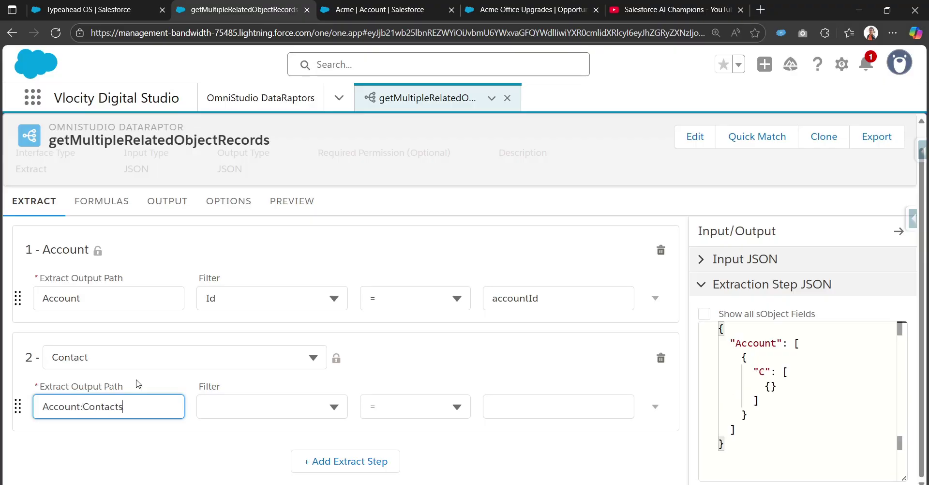
left_click_drag(82, 407, 142, 410)
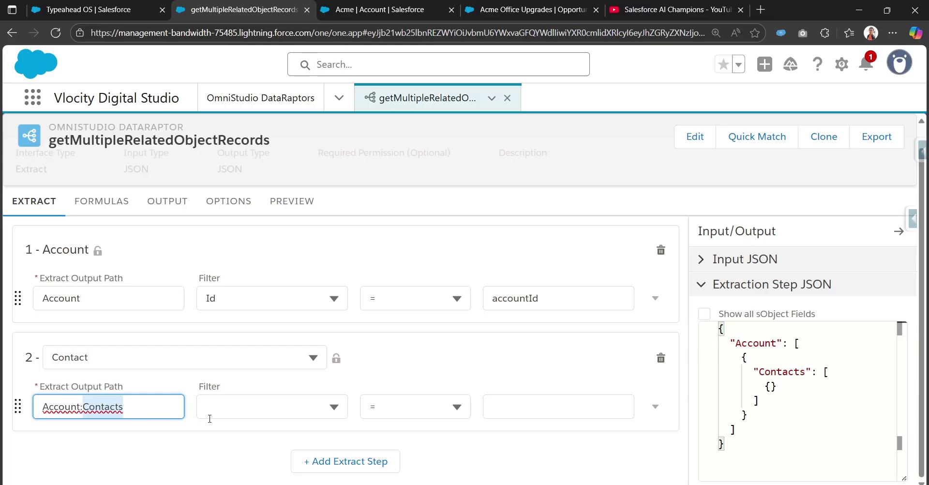
Filter the Contact extract step so that AccountId equals Account:Id.
left_click(264, 410)
left_click(294, 292)
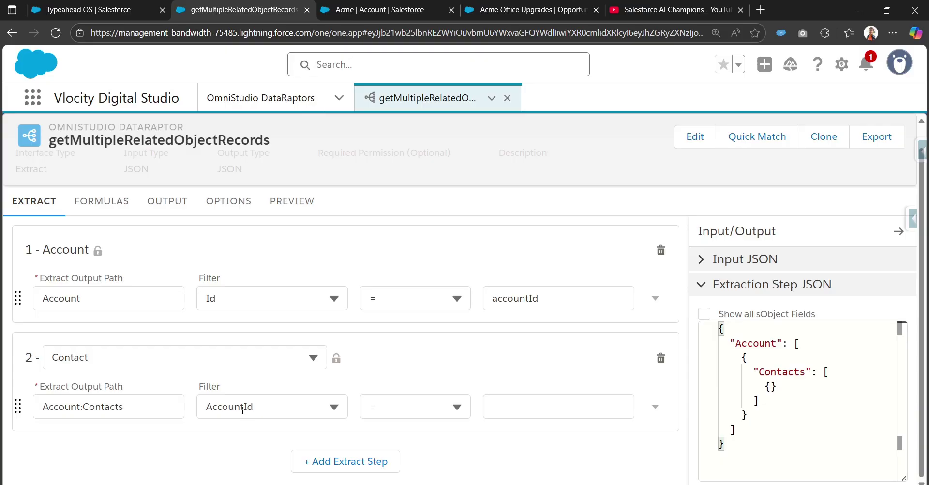
left_click(508, 412)
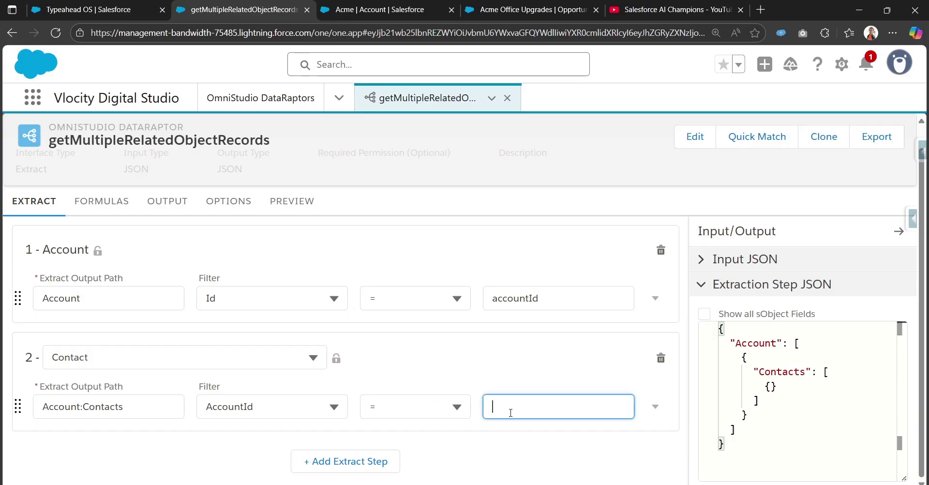
double_click(114, 302)
key("ctrl+c")
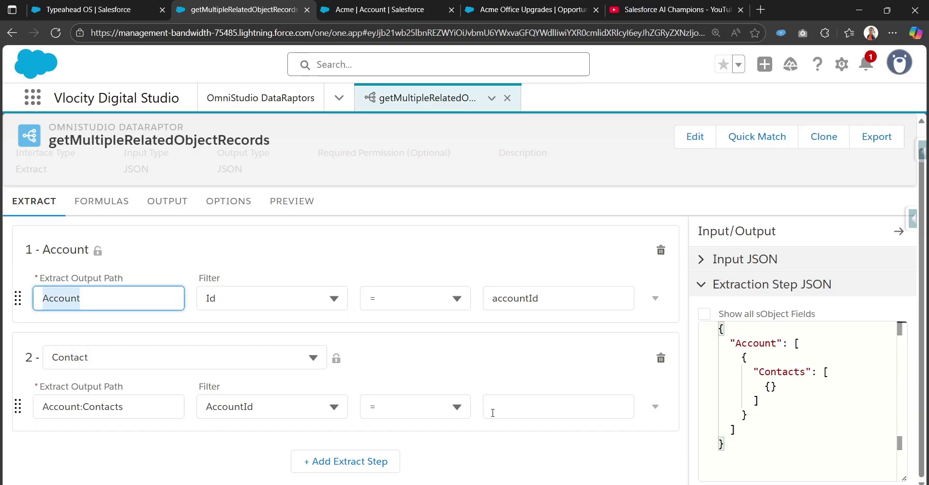
left_click(504, 412)
key("ctrl+v")
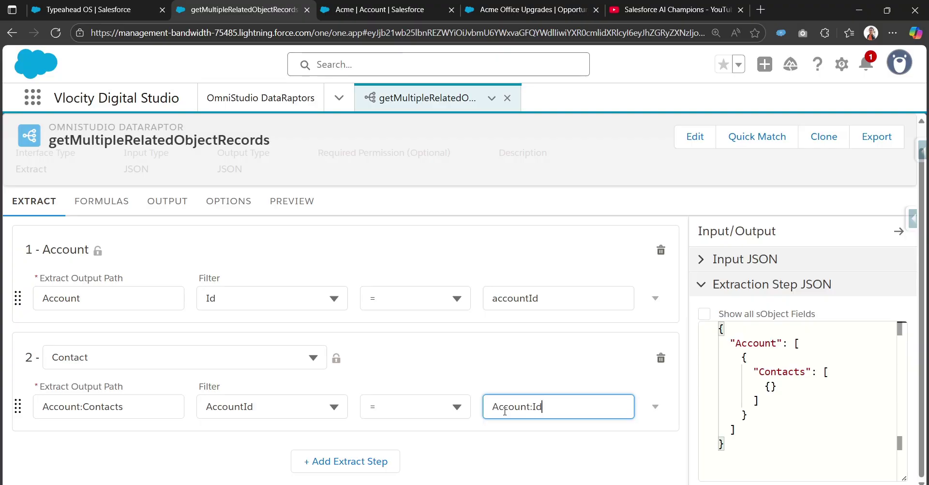
type(":Id")
left_click(548, 362)
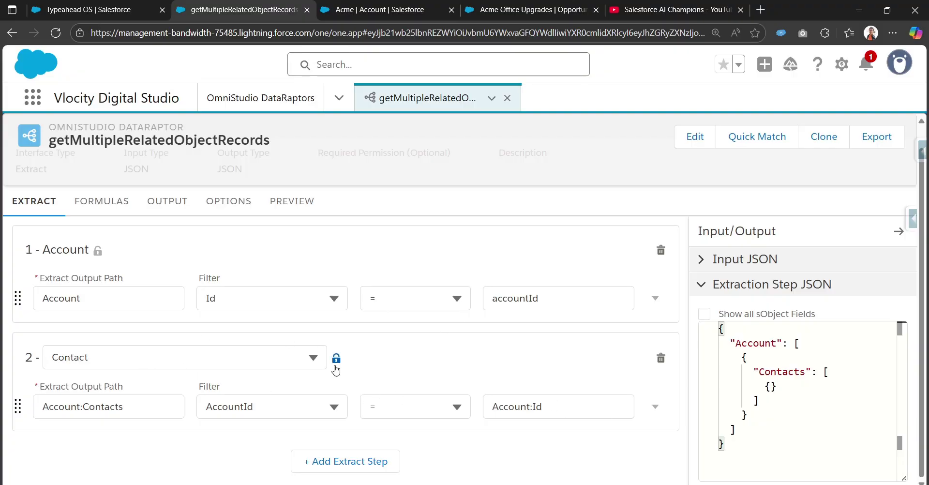
Add a new output mapping with the extract path Account:Contacts:AccountId.
left_click(158, 202)
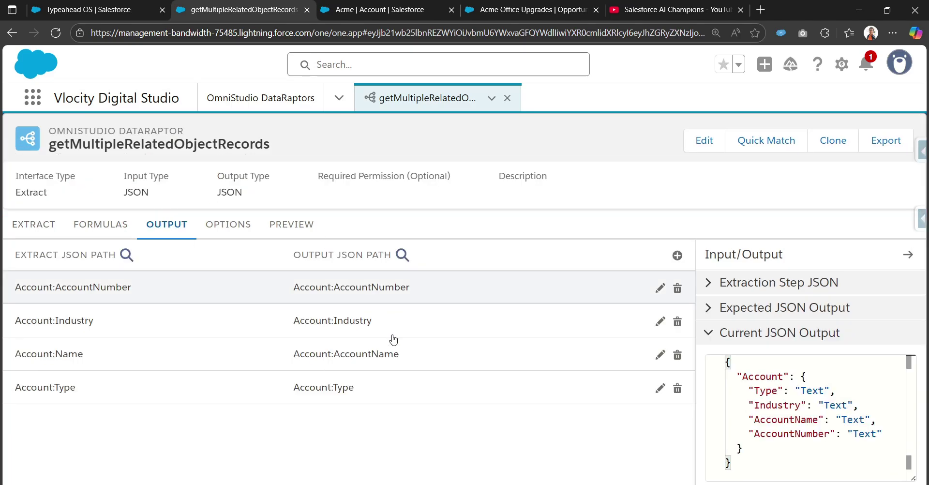
left_click(677, 256)
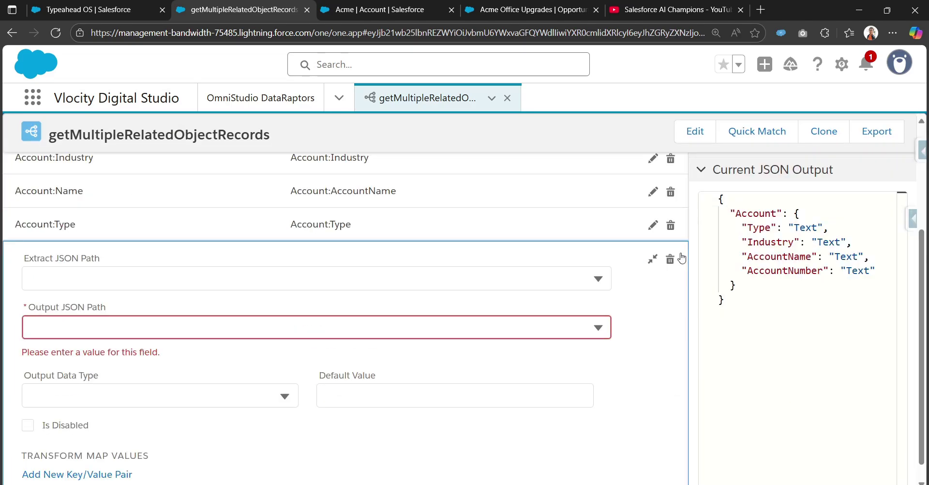
left_click(132, 272)
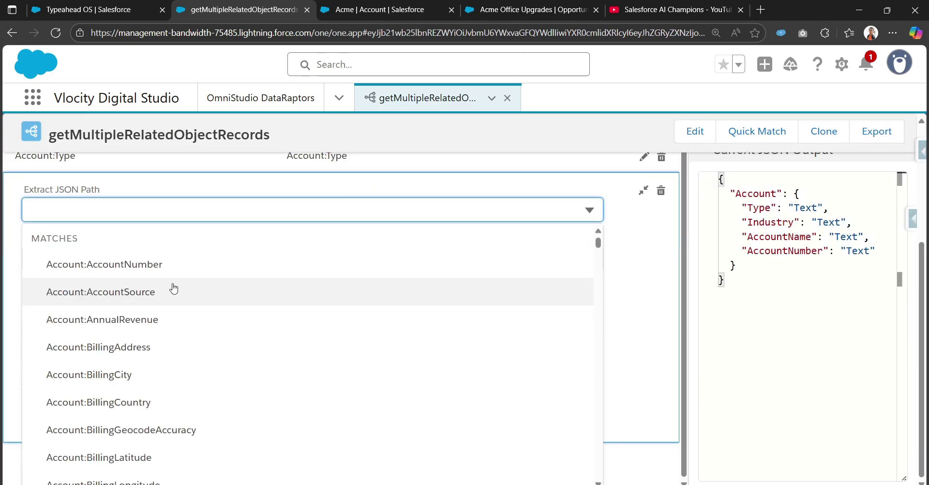
type("Contact")
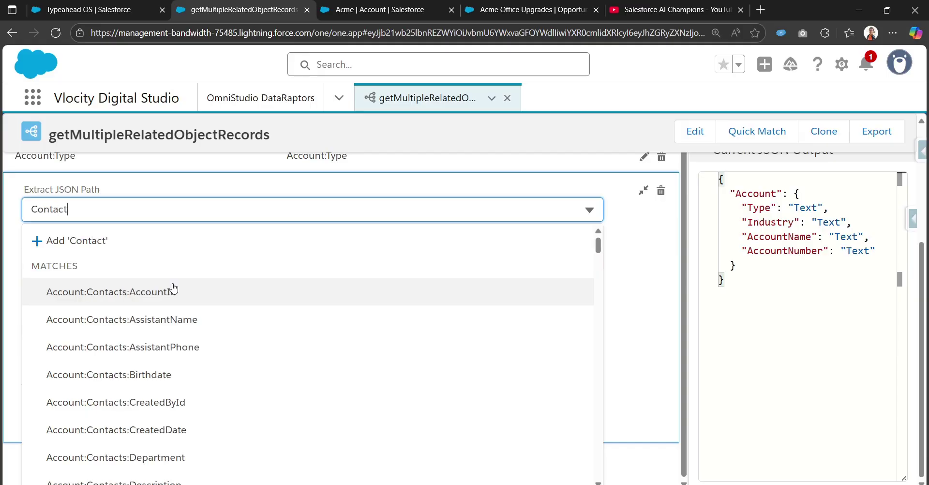
left_click(200, 296)
scroll(147, 266, "up", 2)
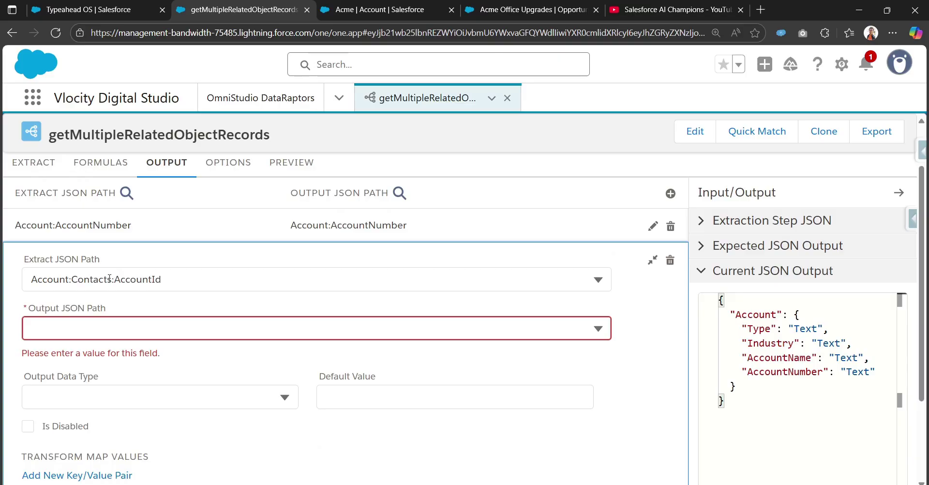
Copy the prefix Account:Contacts: from the new mapping's extract path.
left_click(115, 278)
double_click(43, 209)
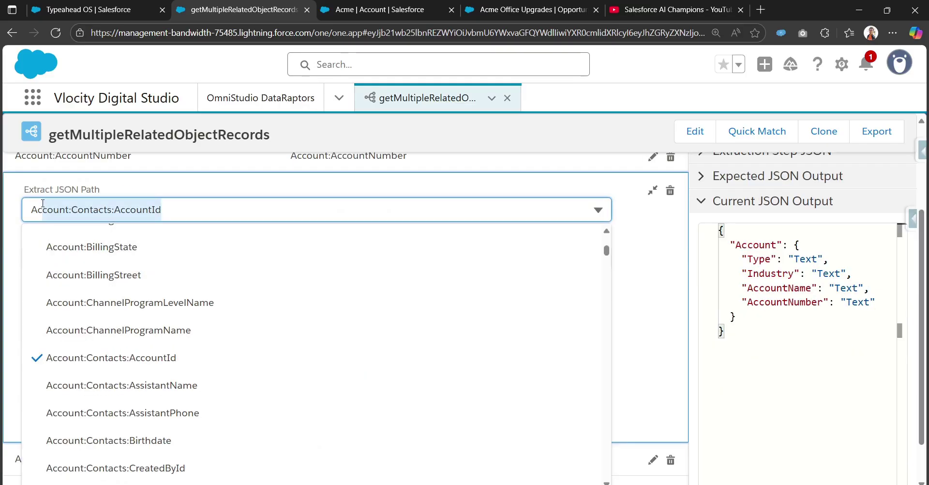
left_click(113, 211)
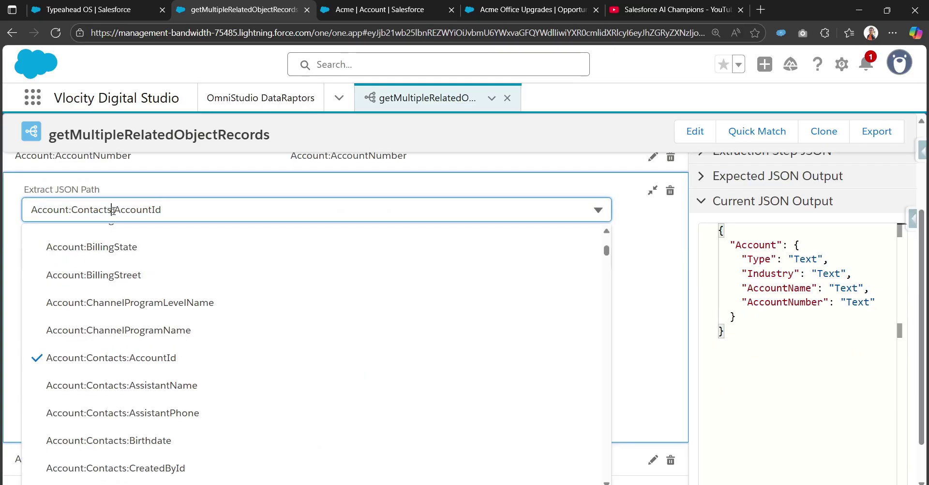
left_click(32, 211, "shift")
key("ctrl+c")
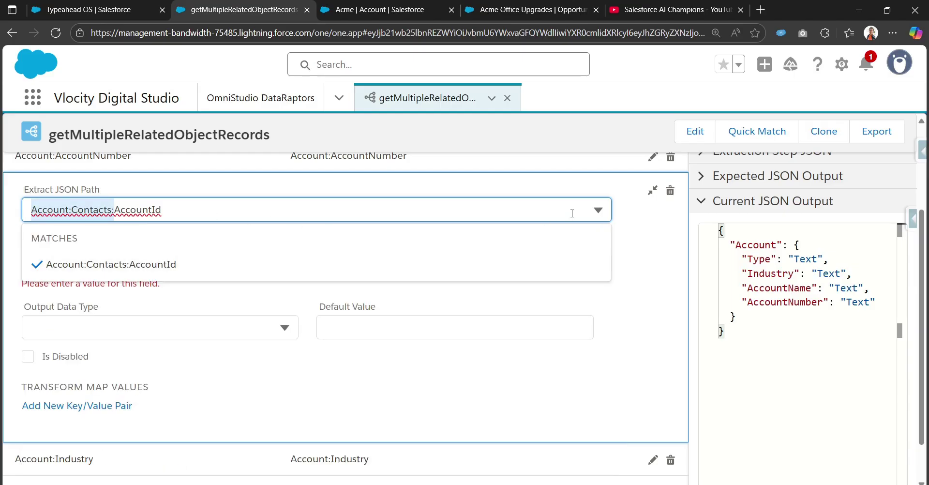
left_click(652, 190)
left_click(279, 324)
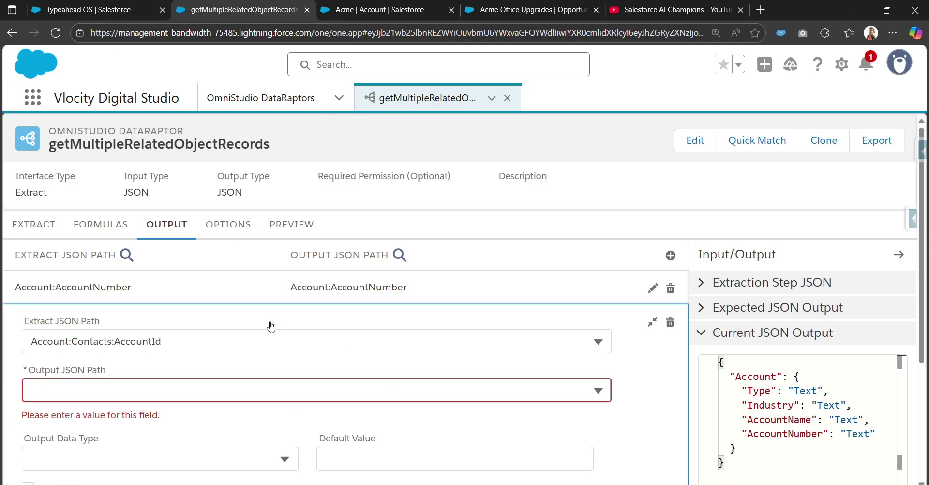
Set the contact AccountId mapping's output path to Account:Contacts:ContactAccountId and check the Contacts node in the current JSON output.
scroll(280, 324, "down", 2)
left_click(125, 269)
key("ctrl+v")
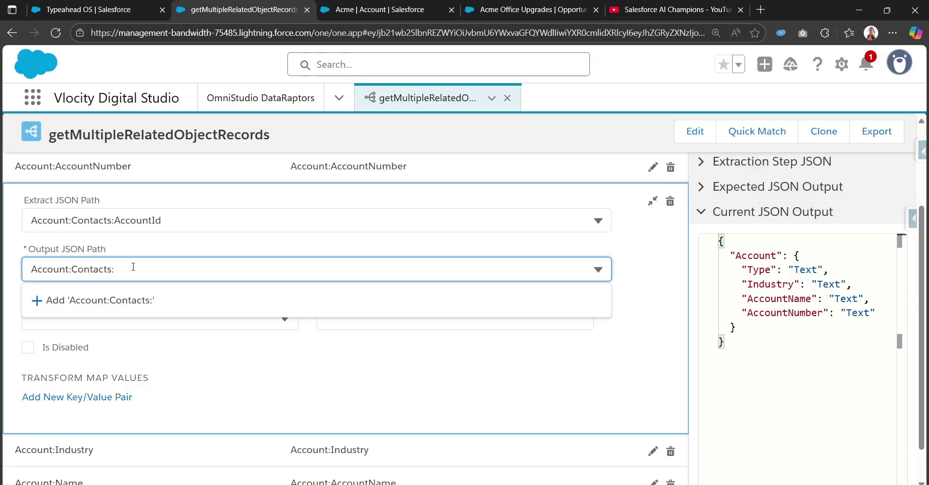
type("Accoun")
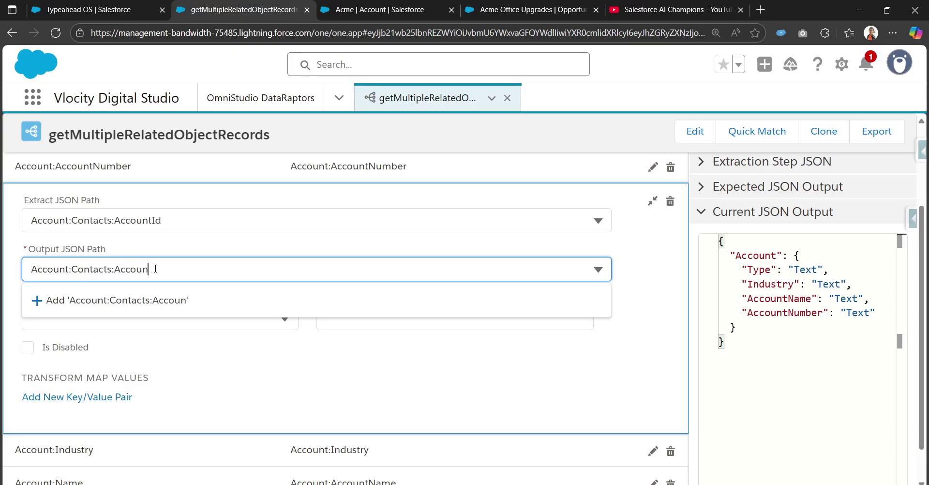
type("tId")
type("Con")
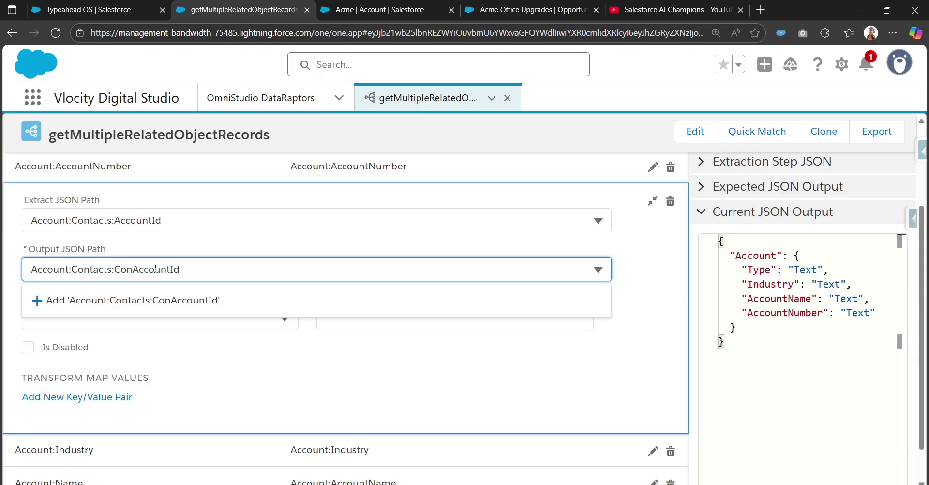
type("tact")
left_click(206, 300)
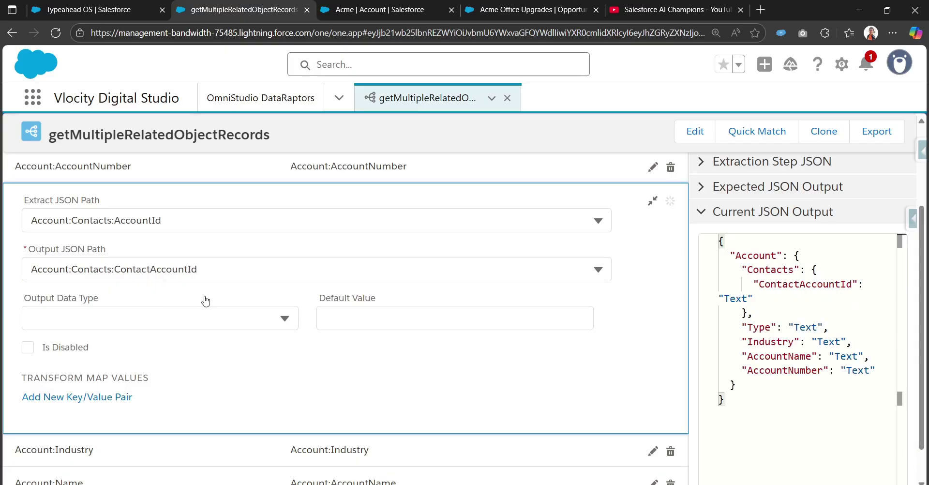
left_click(652, 201)
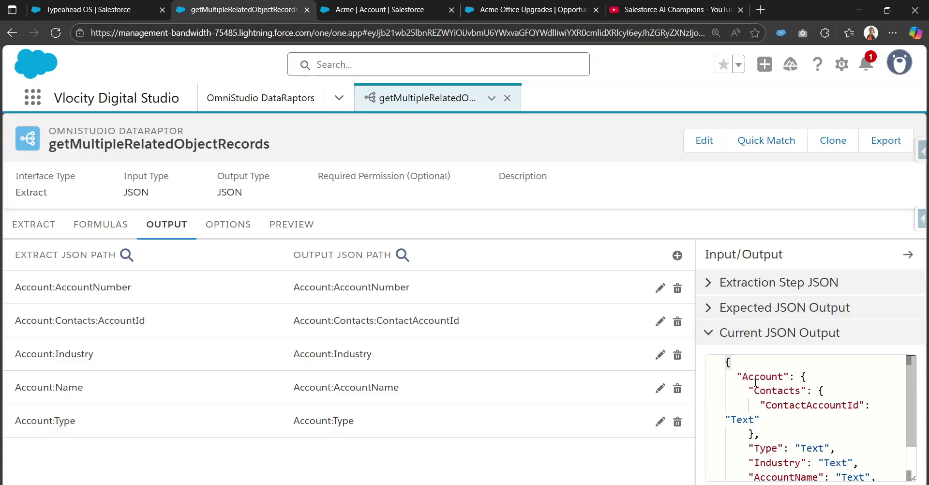
left_click_drag(743, 377, 801, 391)
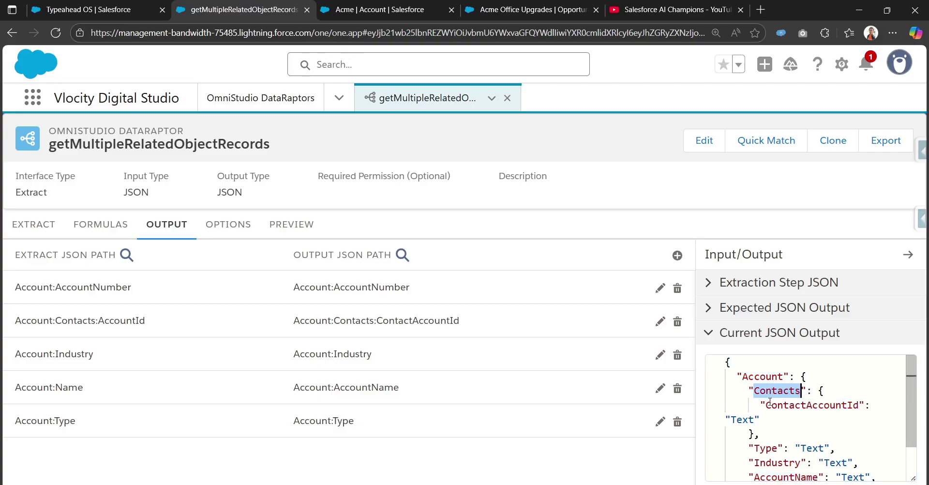
left_click_drag(765, 405, 860, 404)
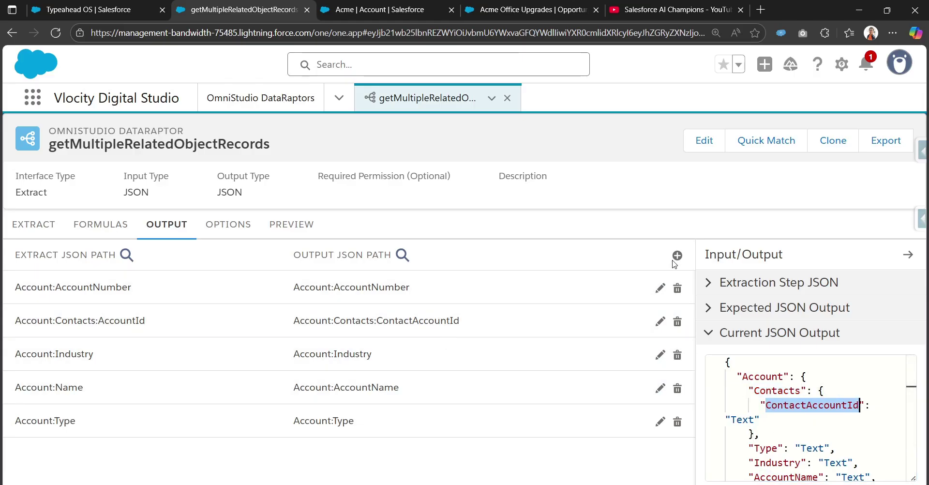
Add an output mapping from the extract path Account:Contacts:Birthdate to the output path Account:Contacts:Birthdate.
left_click(677, 255)
left_click(125, 284)
type("Account:Contacts:")
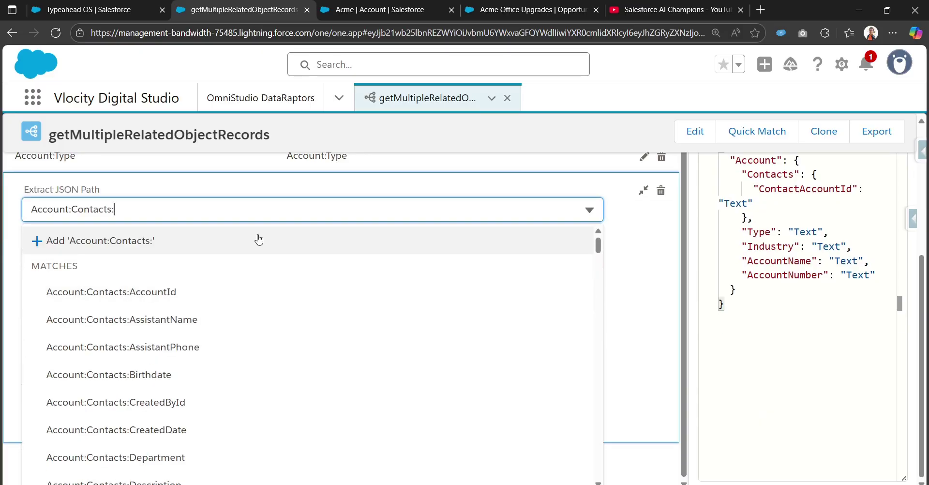
left_click(174, 374)
left_click(156, 205)
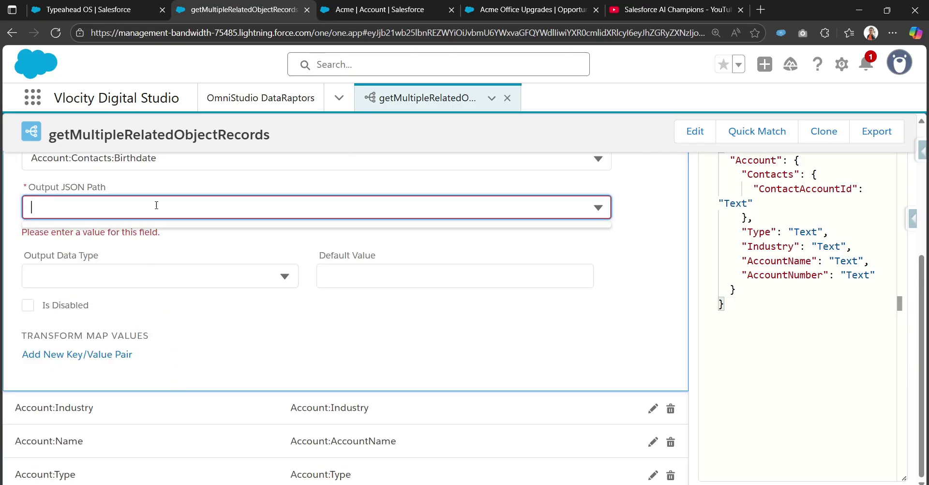
key("ctrl+v")
type("Bi")
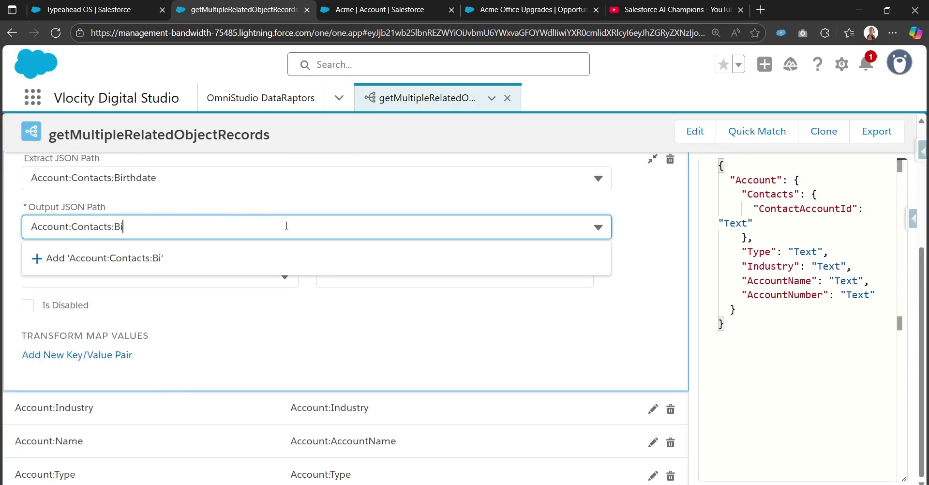
type("rthdate")
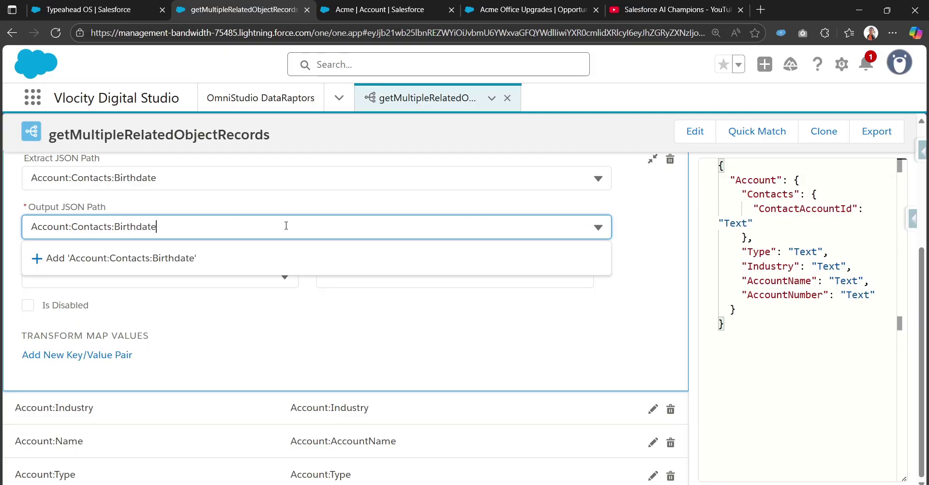
left_click(248, 259)
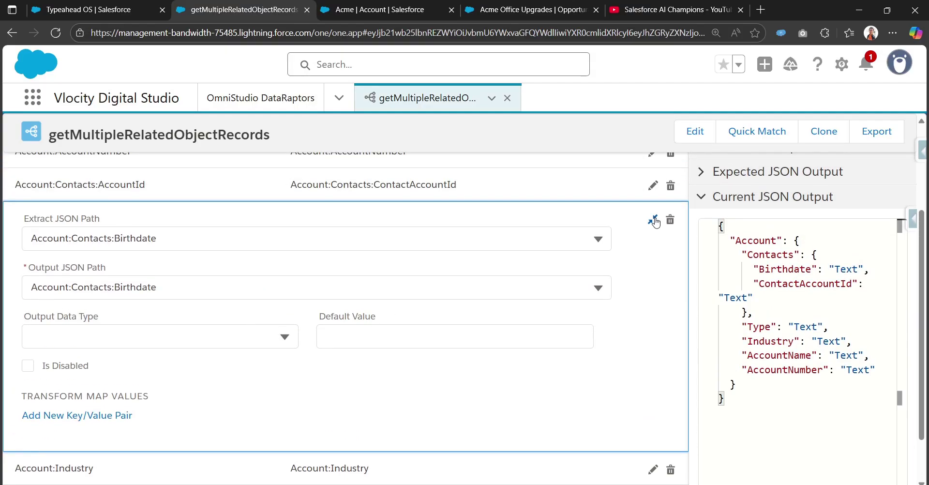
Add an output mapping from the extract path Account:Contacts:Name to the output path Account:Contacts:Name.
left_click(654, 215)
left_click(265, 287)
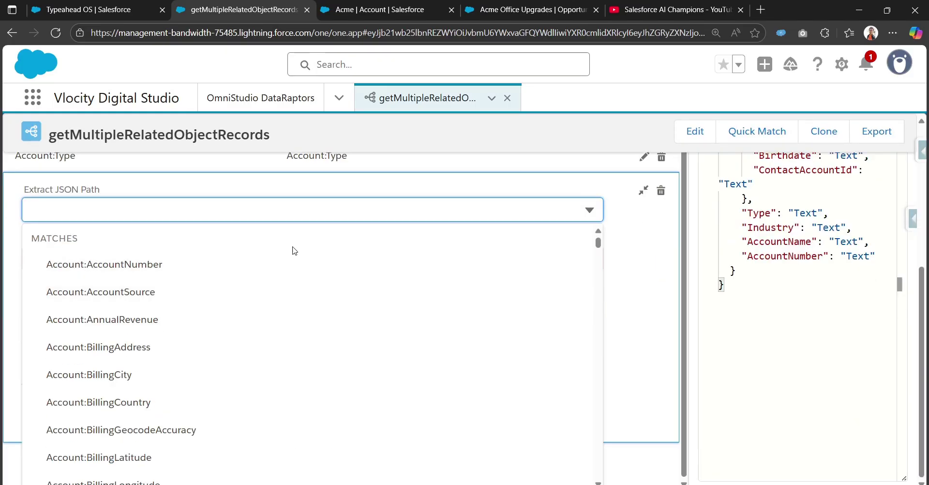
type("Account:Contacts:Na")
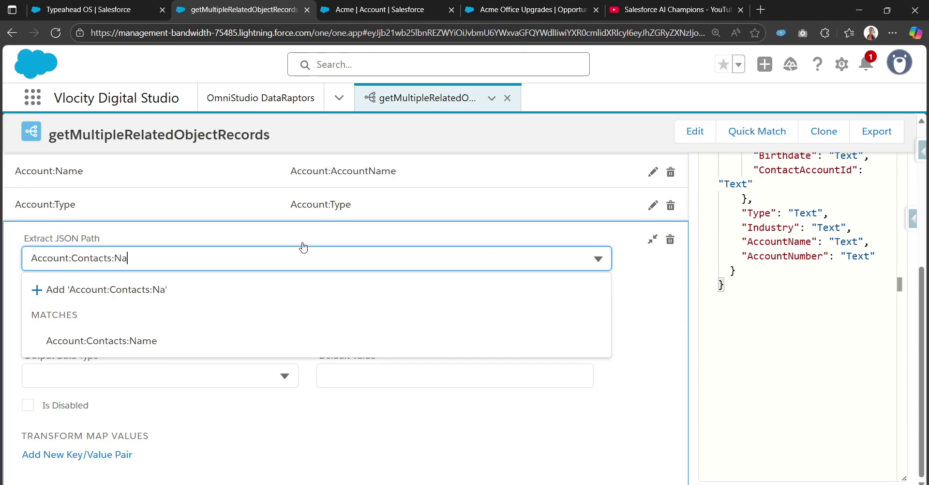
left_click(152, 346)
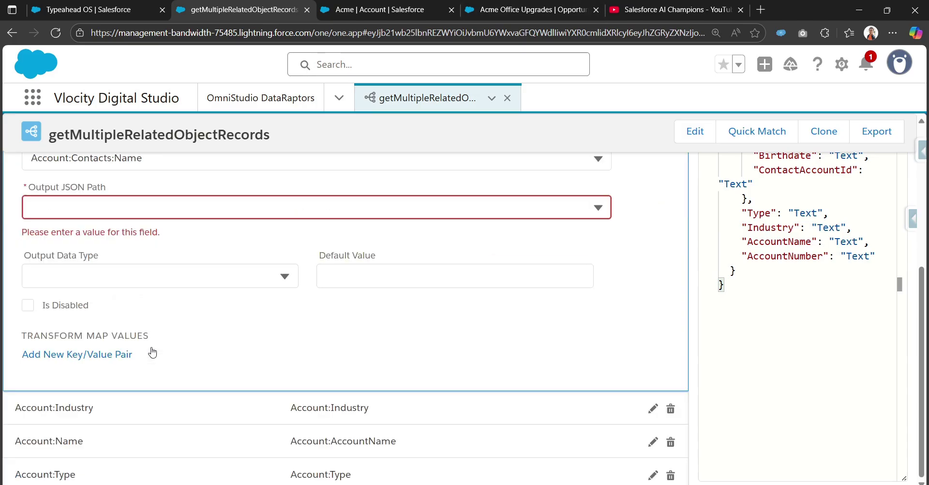
left_click(218, 212)
type("Account:Contacts:Name")
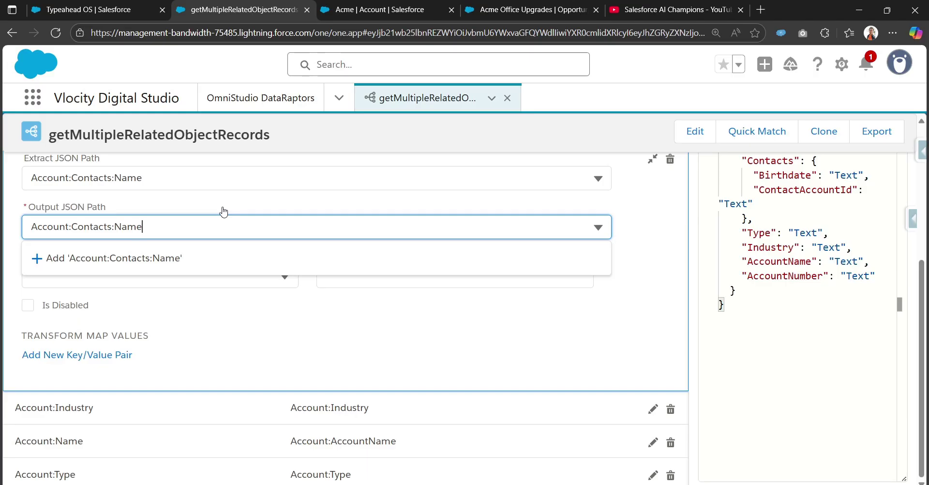
left_click(176, 257)
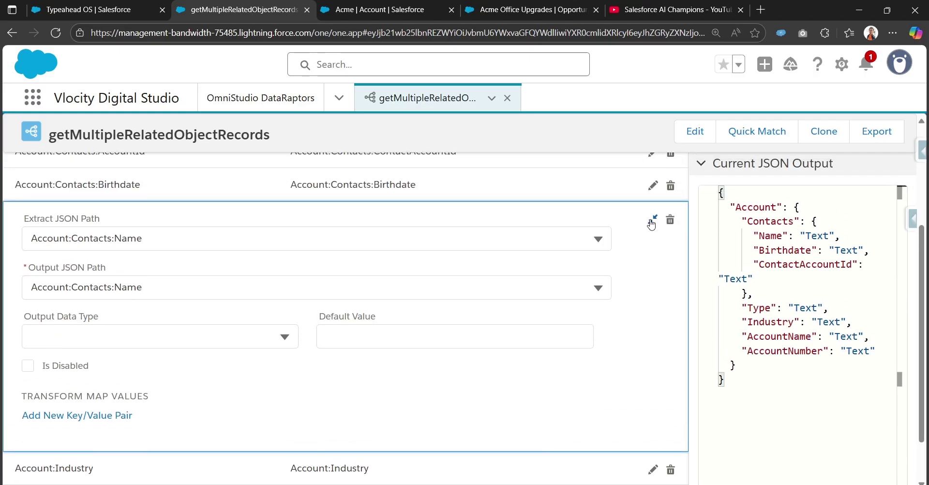
left_click(652, 220)
Add an output mapping from the extract path Account:Contacts:Email to the output path Account:Contacts:ContactEmail.
left_click(664, 241)
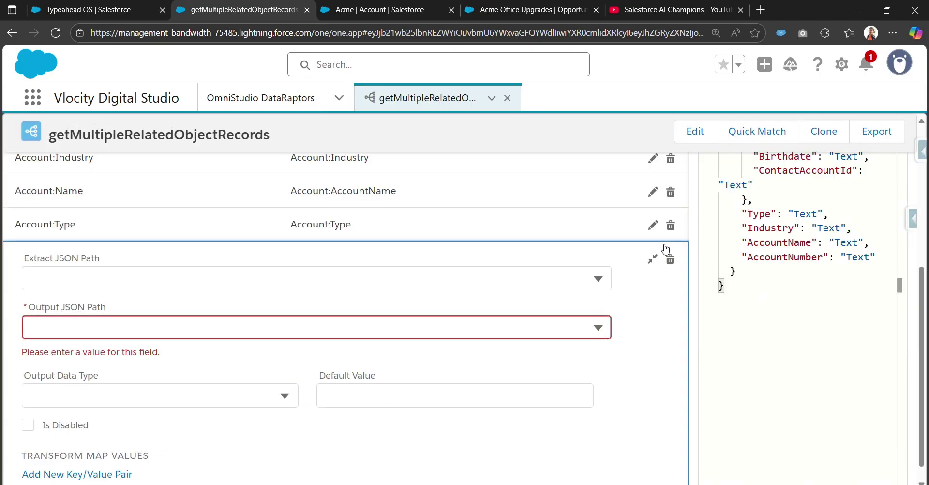
left_click(211, 278)
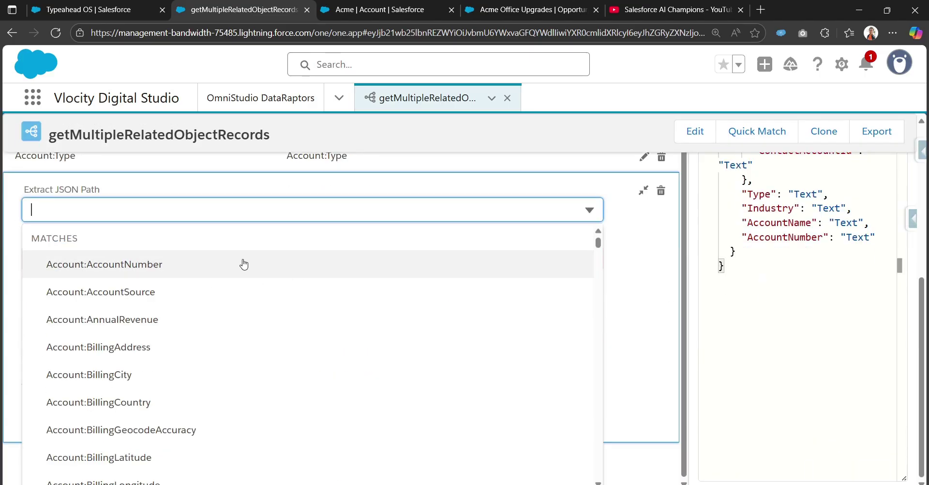
type("Account:Contacts:")
scroll(263, 397, "down", 3)
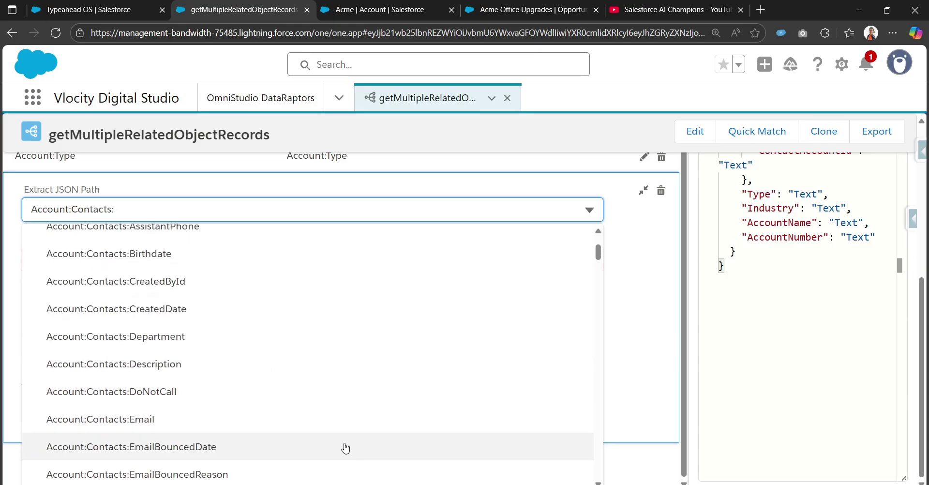
left_click(342, 429)
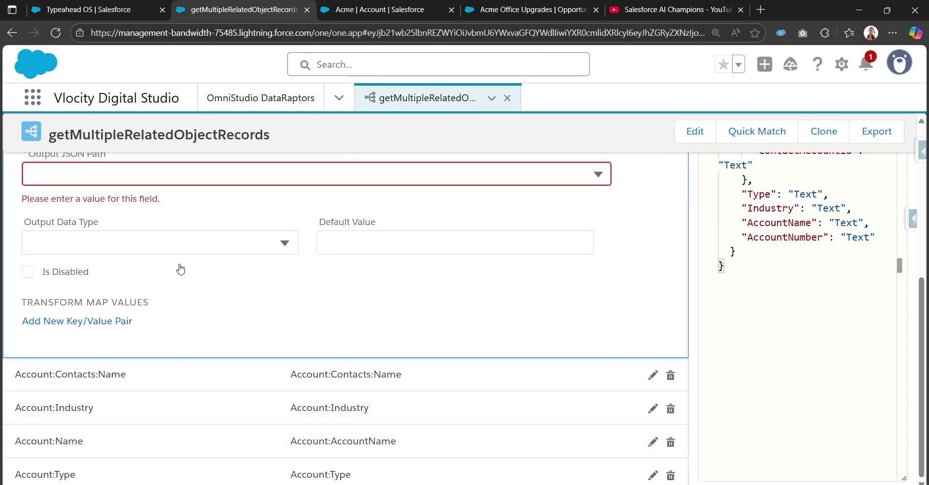
scroll(190, 291, "up", 3)
left_click(190, 290)
type("Account:Contacts:")
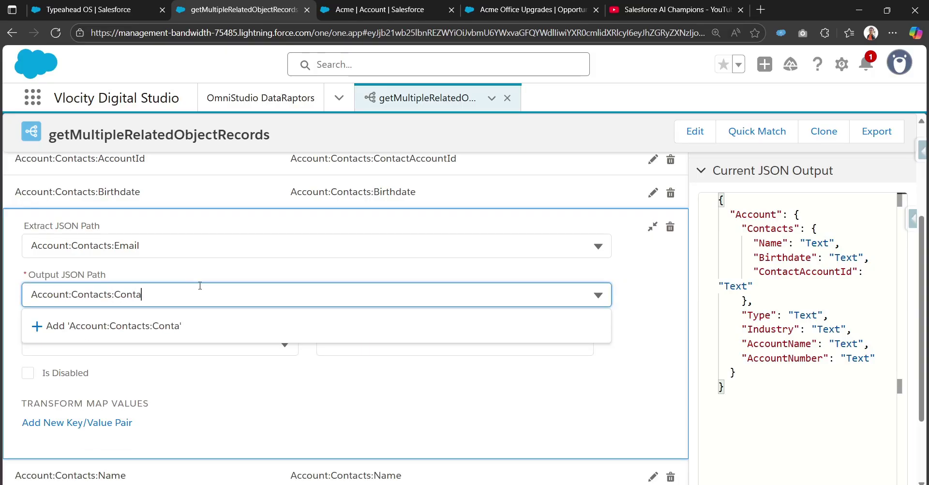
type("ContactEmail")
left_click(291, 319)
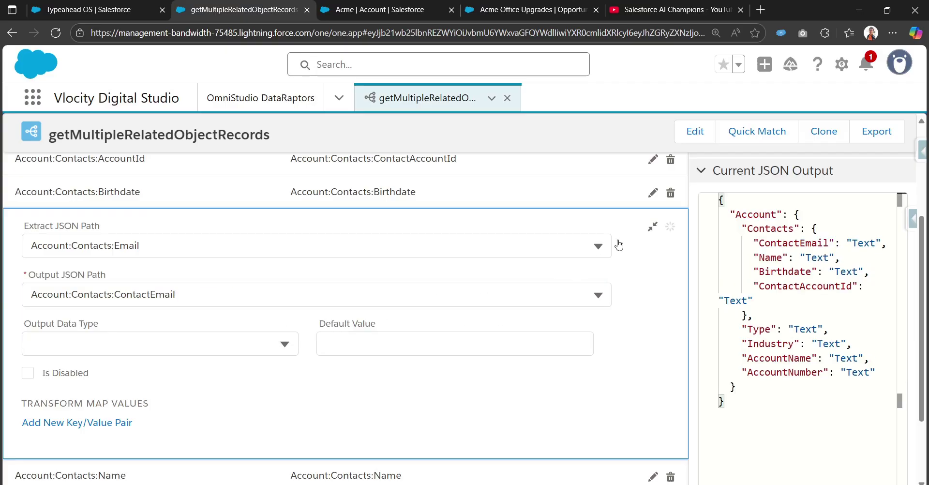
left_click(653, 226)
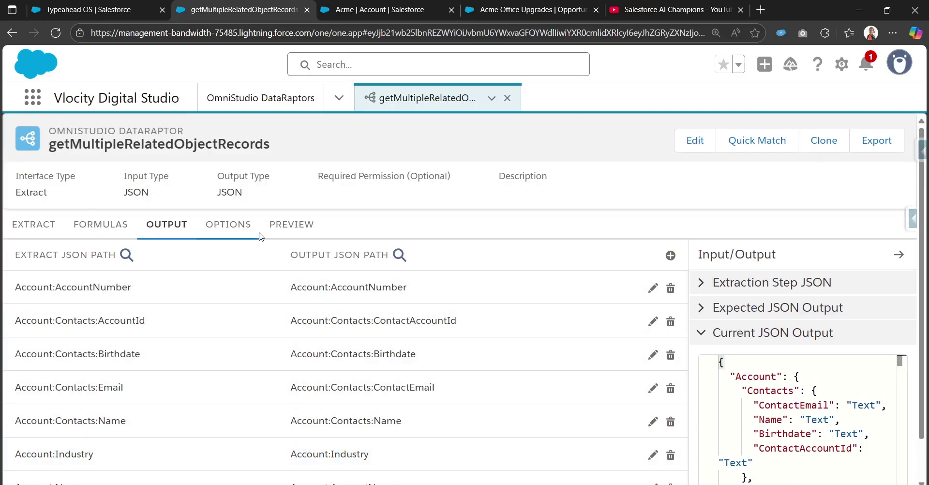
Execute the extract preview with the existing accountId and compare the returned contacts with the Acme account's Contacts related list.
left_click(292, 226)
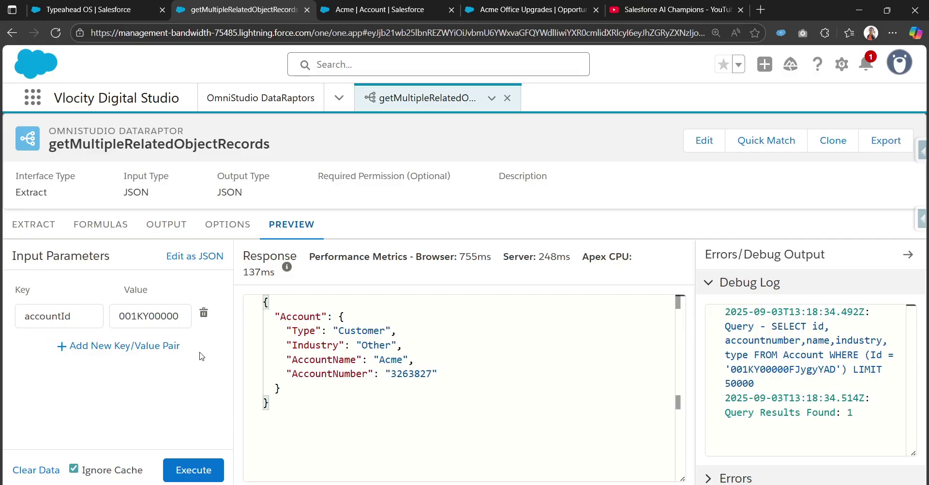
left_click(195, 475)
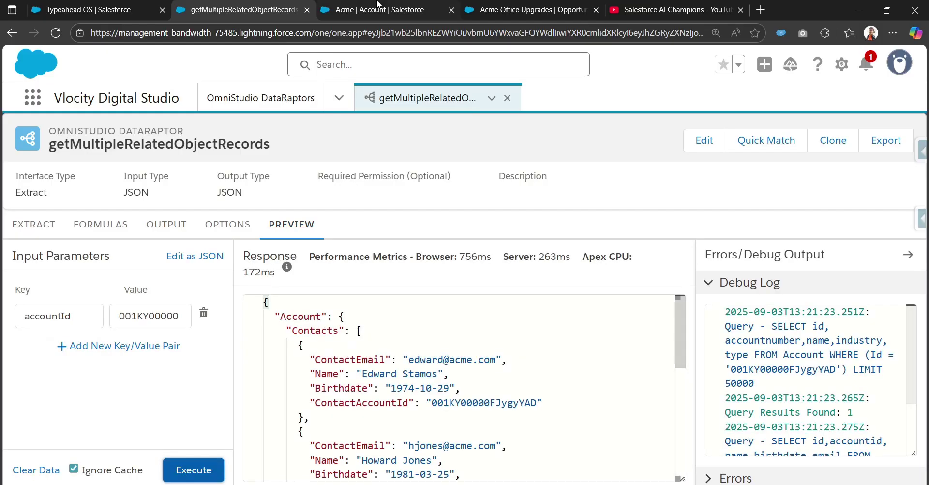
key("ctrl+Tab")
scroll(182, 280, "up", 10)
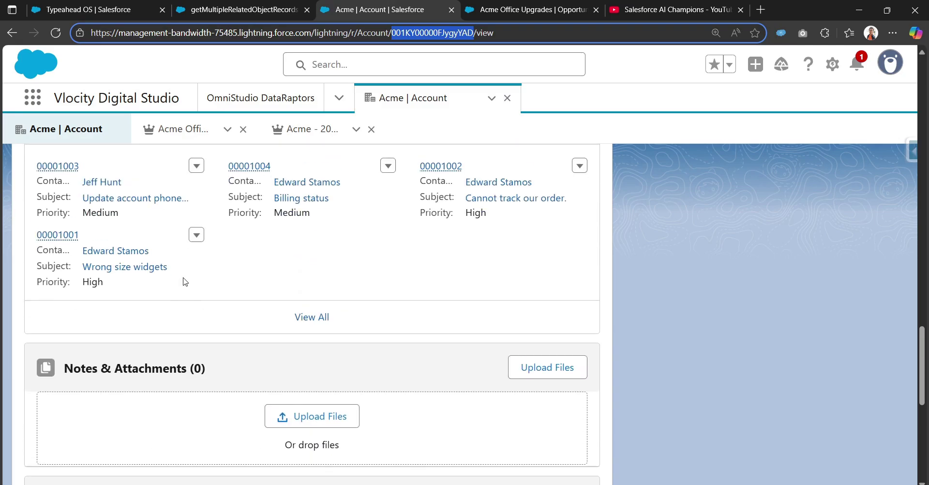
scroll(130, 320, "up", 1)
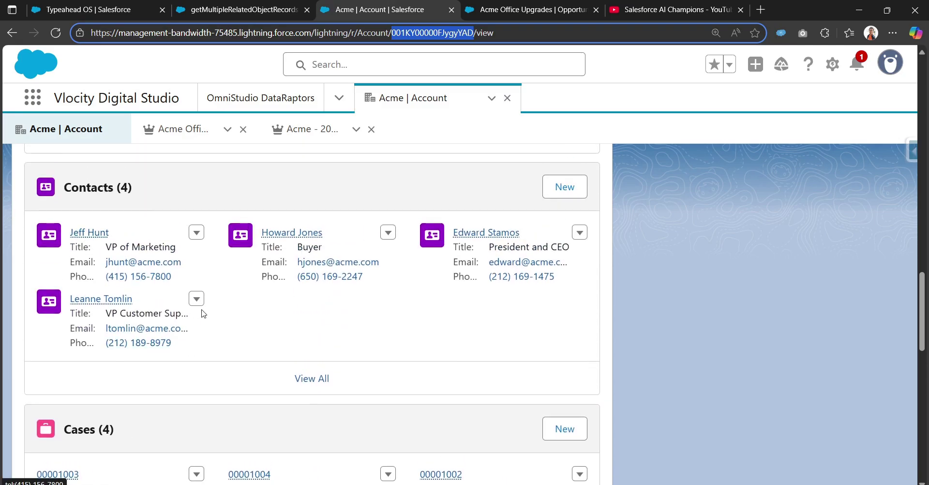
left_click(288, 6)
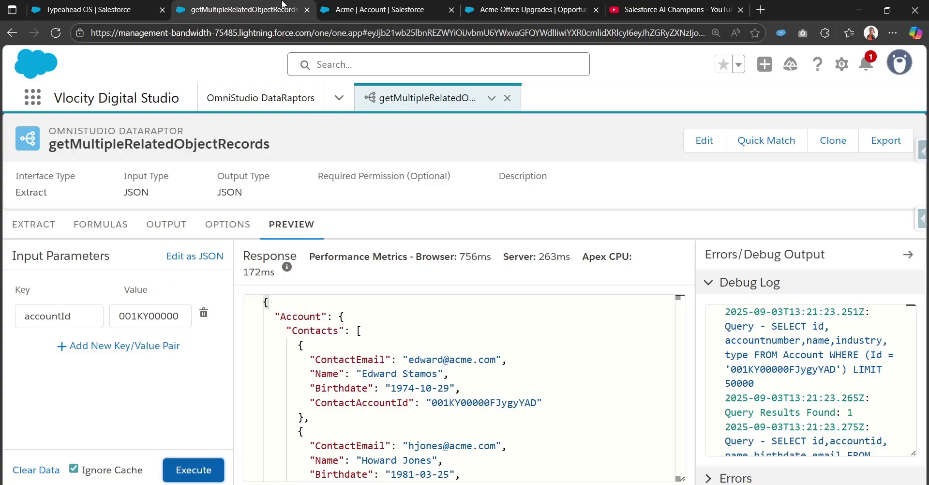
Examine the Account node in the preview response, including its Type, Industry, AccountName and AccountNumber fields and the nested Contacts array.
double_click(310, 321)
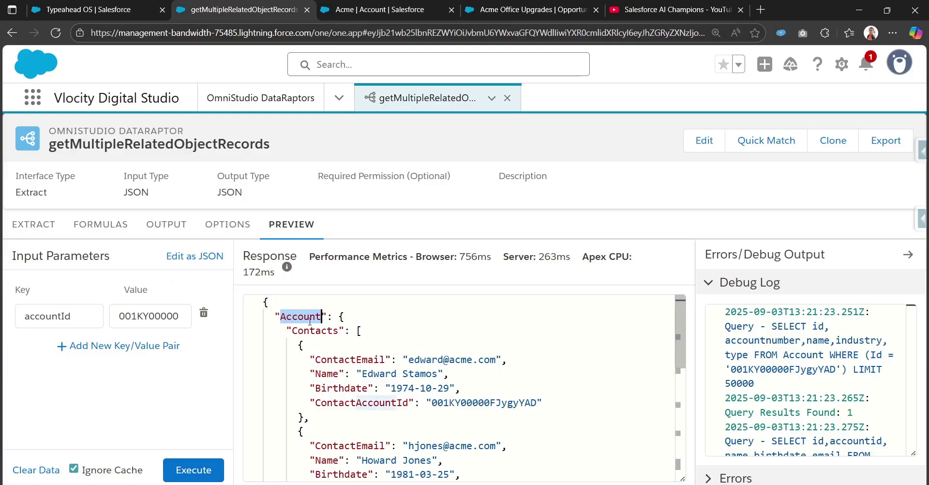
scroll(430, 404, "down", 5)
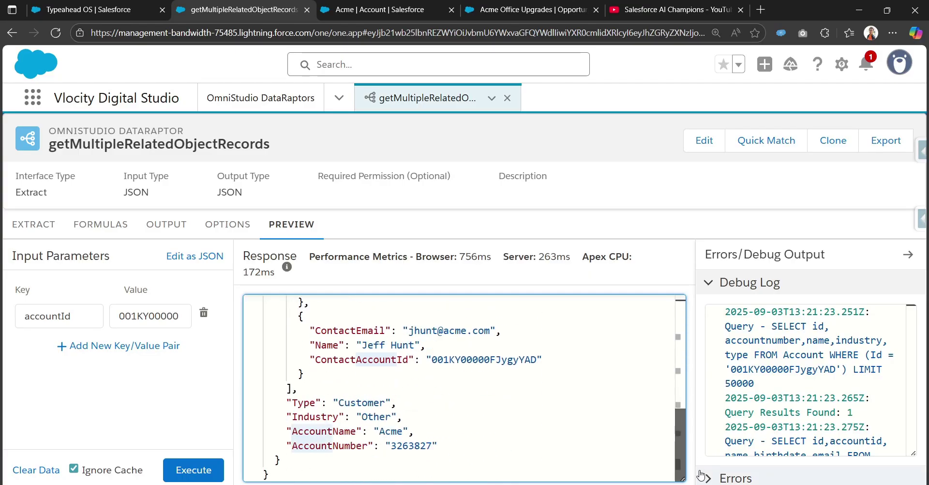
left_click_drag(288, 402, 438, 446)
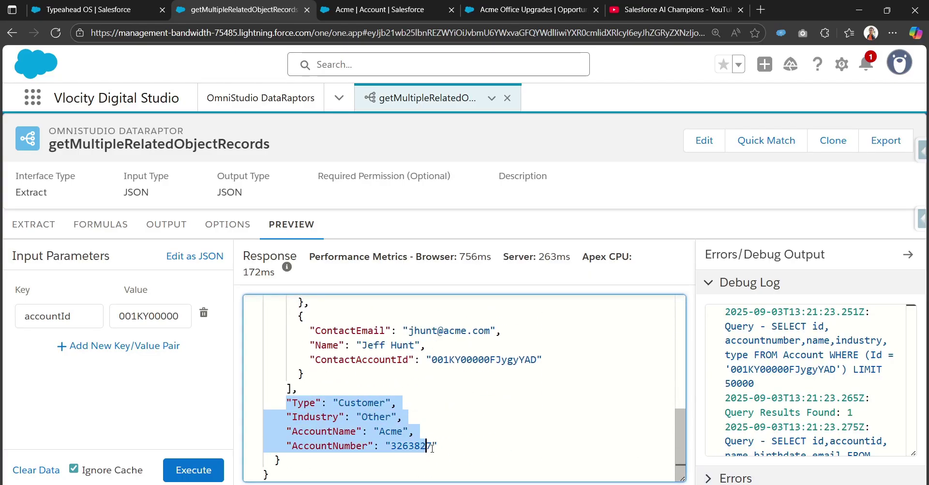
scroll(324, 405, "up", 1)
scroll(323, 405, "up", 6)
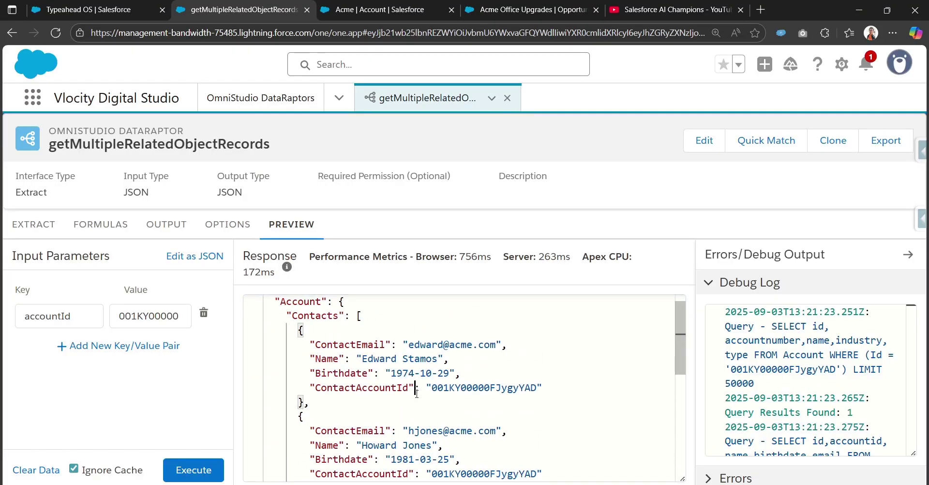
Copy the full preview response and replace the sample JSON with it in JSON Blob, opened in a new browser tab.
key("ctrl+a")
left_click(760, 16)
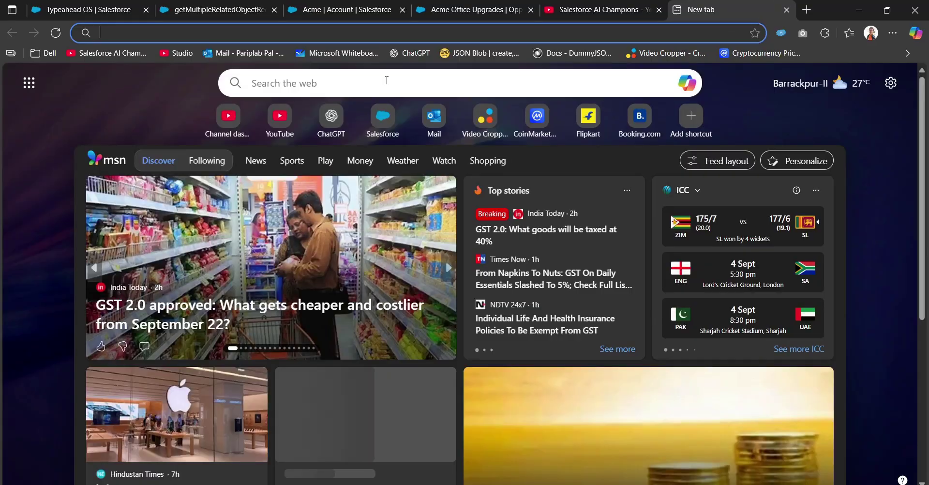
left_click(452, 53)
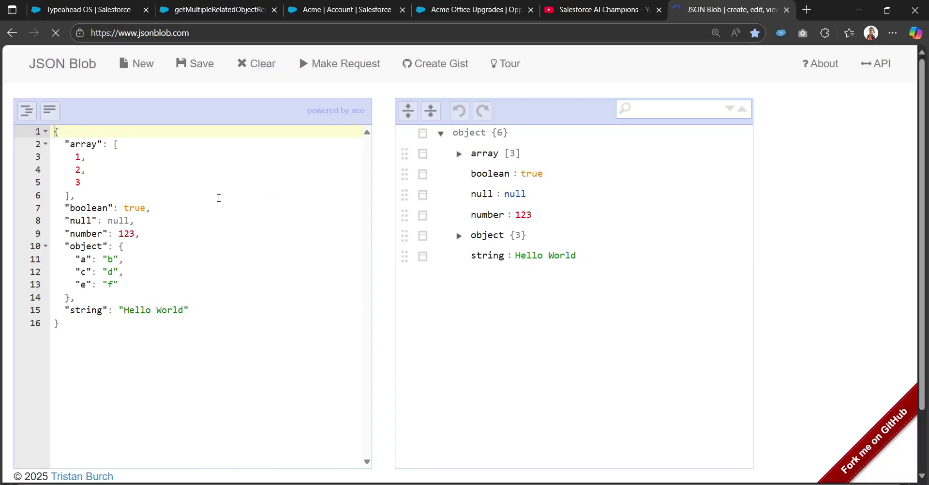
left_click(219, 197)
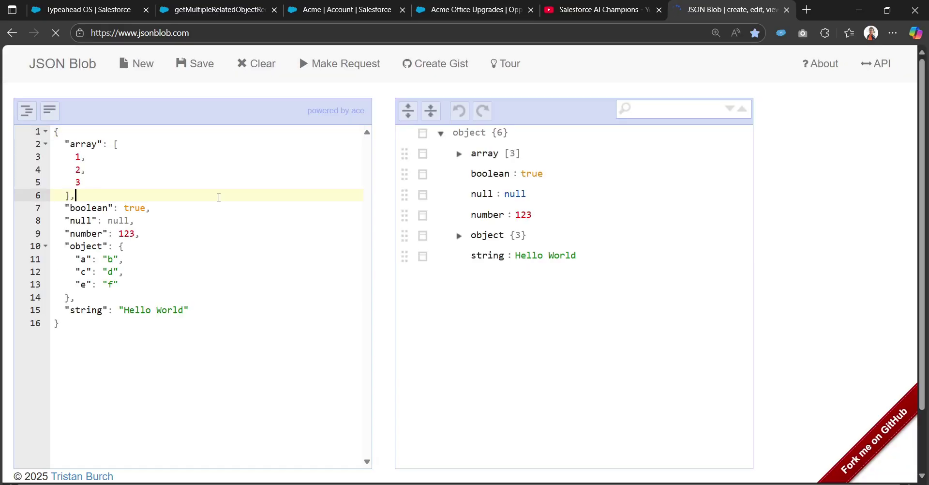
key("ctrl+a")
key("ctrl+v")
Expand the Account node and Contacts entries 0 to 3 in the JSON tree and examine the fields nested under each contact.
left_click(458, 153)
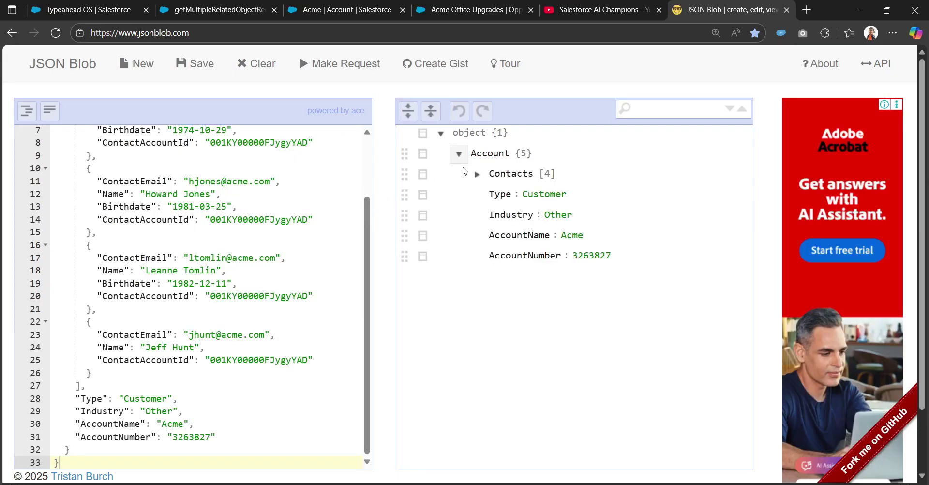
left_click(477, 174)
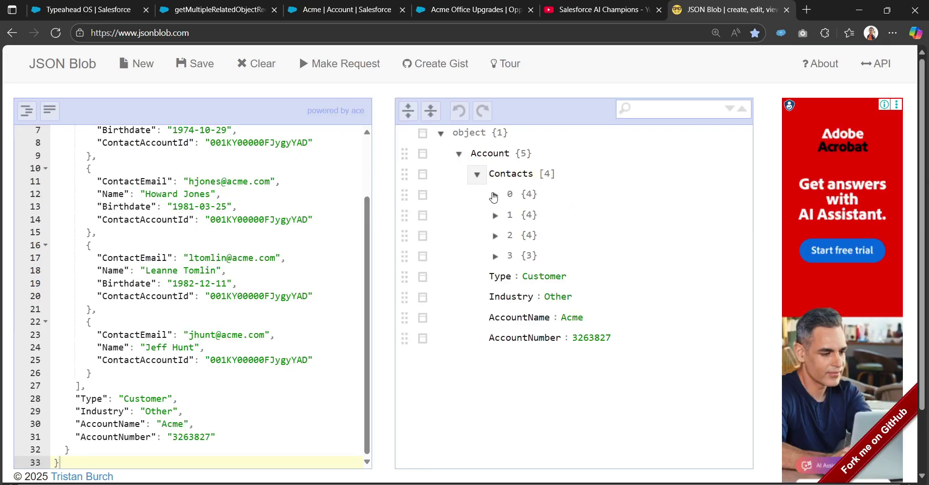
left_click(495, 194)
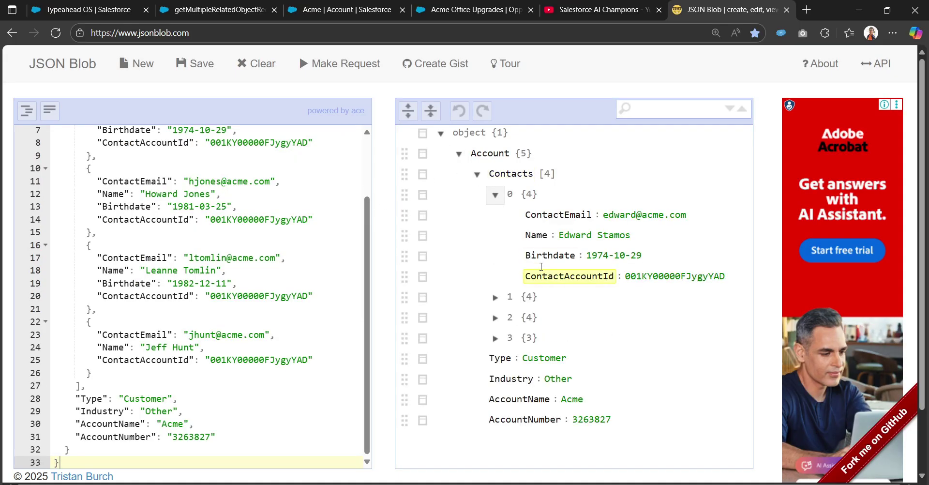
left_click(495, 297)
scroll(494, 321, "down", 1)
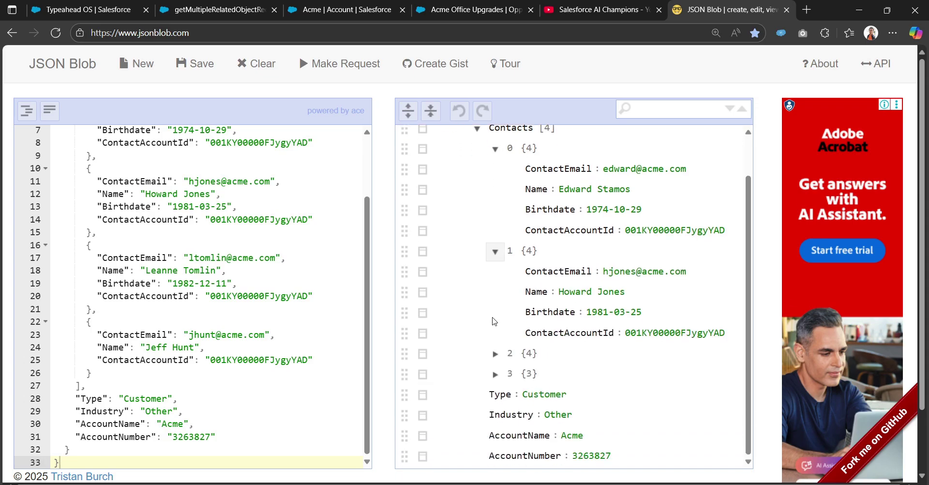
left_click(495, 352)
scroll(494, 360, "down", 2)
left_click(494, 373)
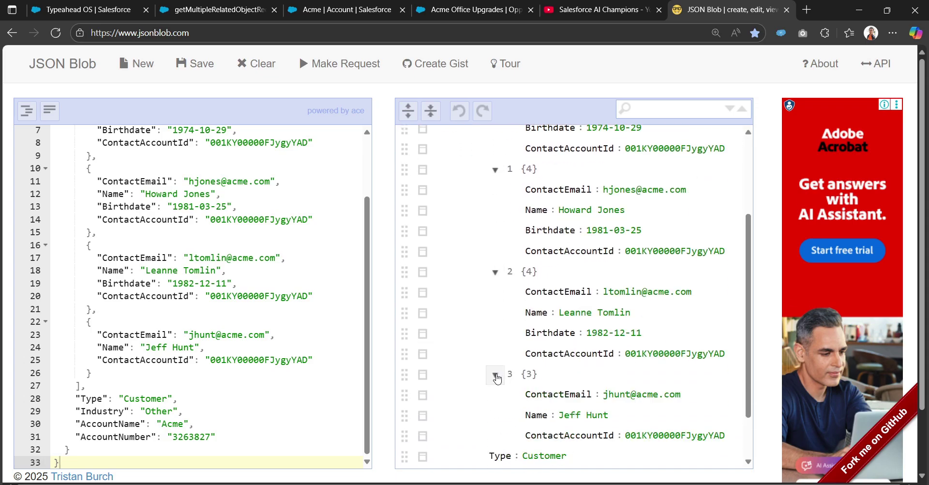
scroll(496, 377, "down", 1)
scroll(517, 356, "up", 4)
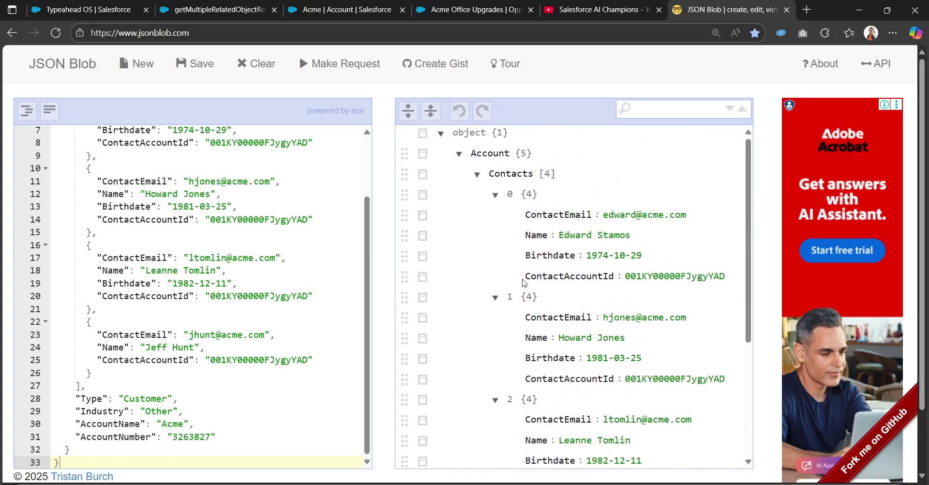
scroll(592, 358, "down", 5)
scroll(593, 358, "up", 2)
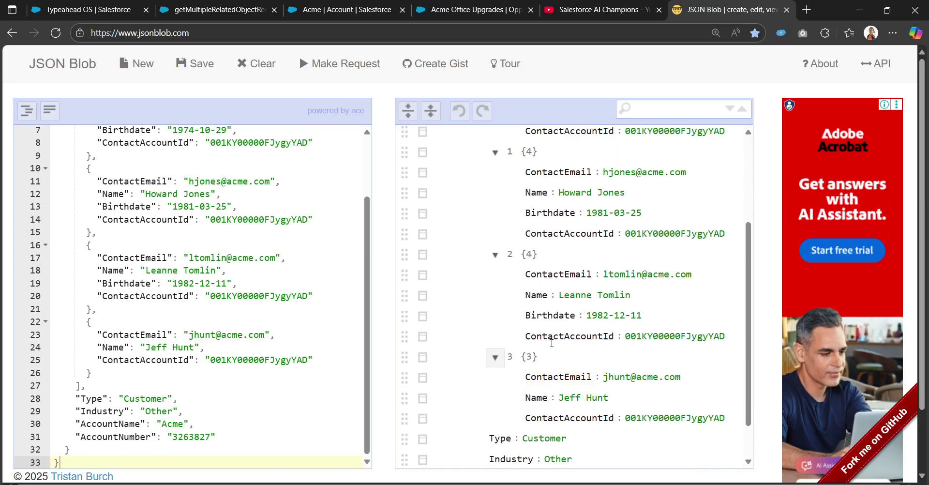
Return to the getMultipleRelatedObjectRecords DataRaptor and add a third extract step for the Opportunity object.
left_click(319, 7)
left_click(237, 9)
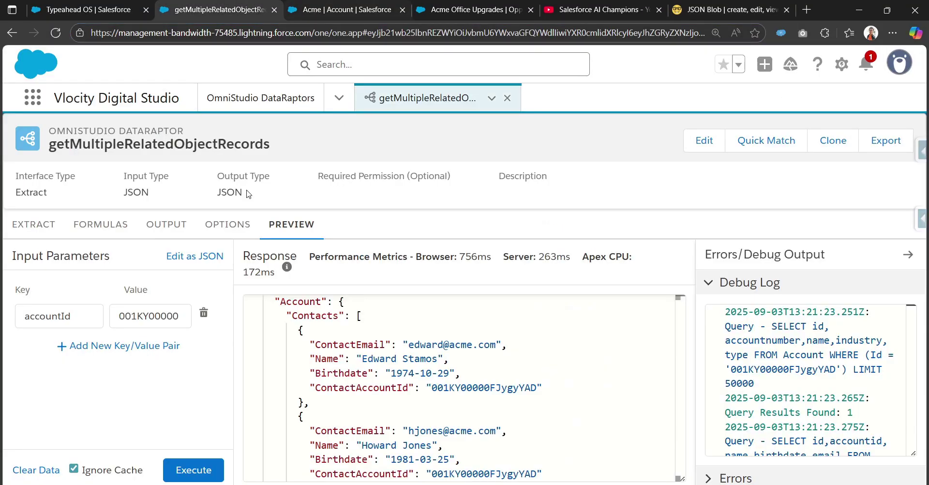
left_click(54, 225)
scroll(191, 280, "down", 1)
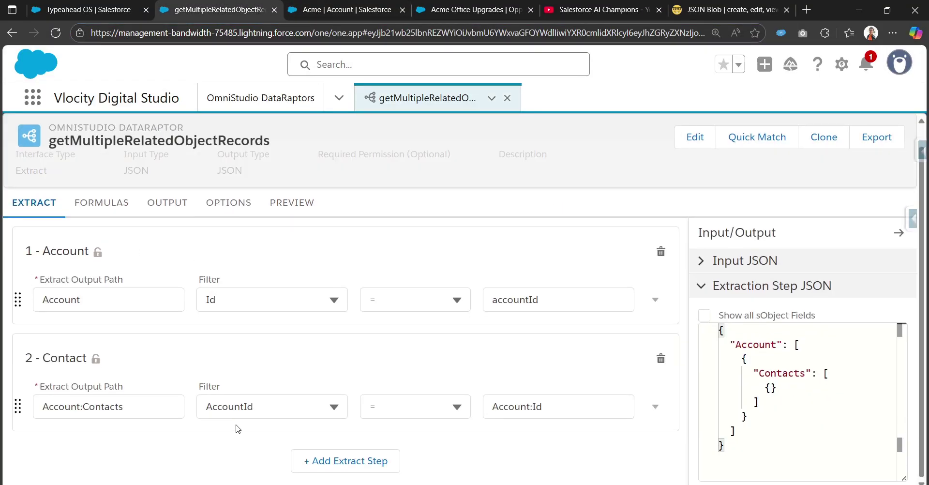
left_click(315, 459)
scroll(216, 341, "down", 5)
scroll(217, 315, "up", 2)
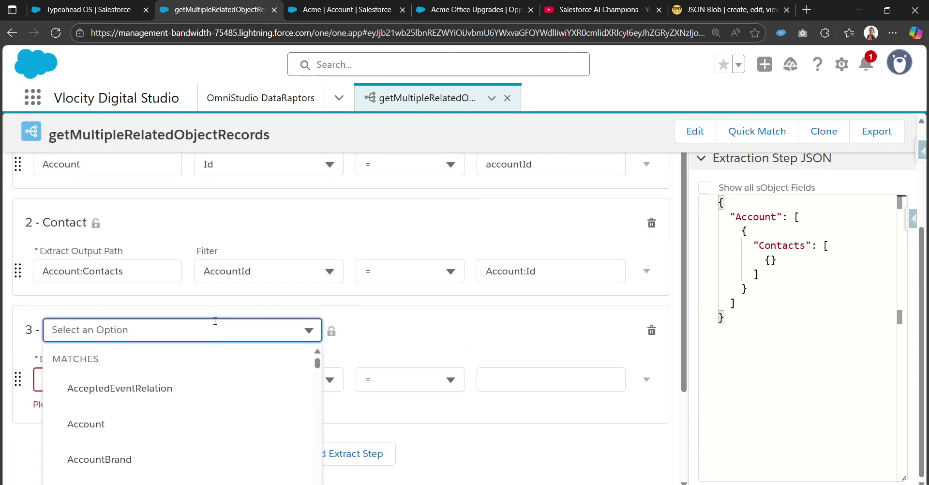
type("Opp")
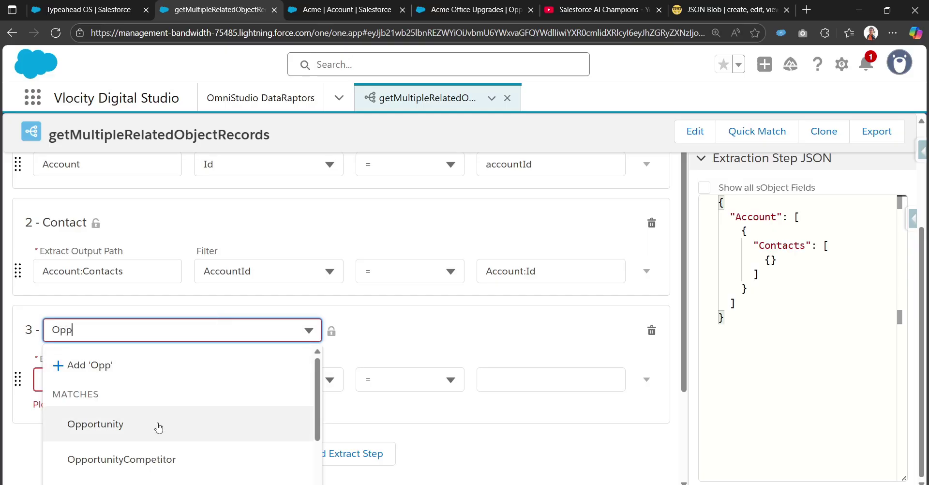
left_click(159, 427)
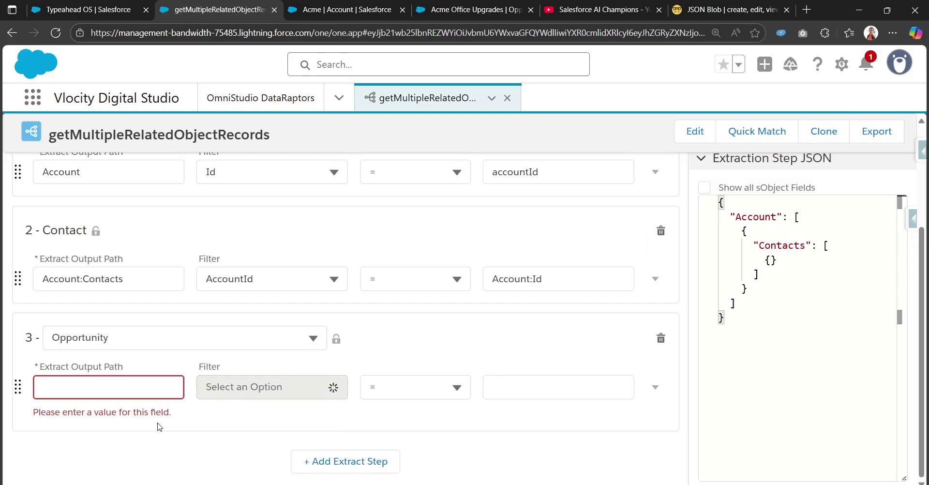
Set the Opportunity step's extract output path to Account:Opportunities, reusing the Contact step's path, and copy the finished path.
double_click(142, 279)
key("ctrl+c")
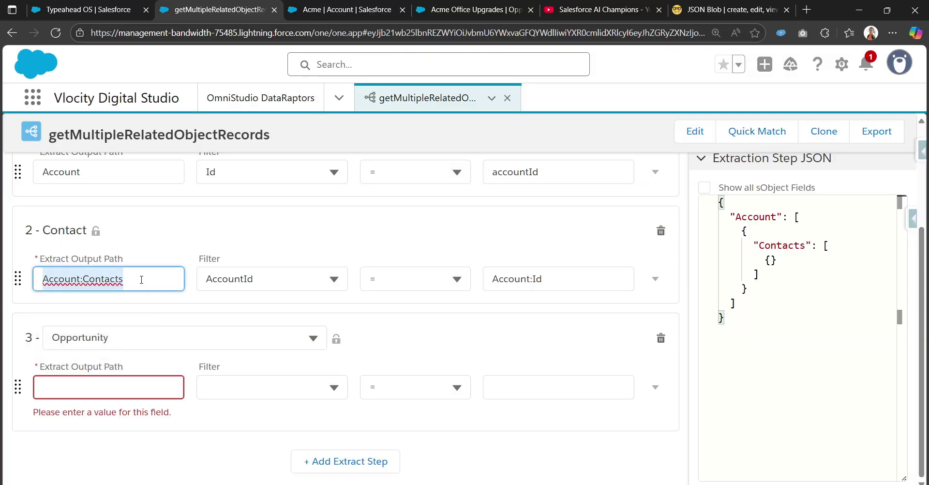
left_click(119, 389)
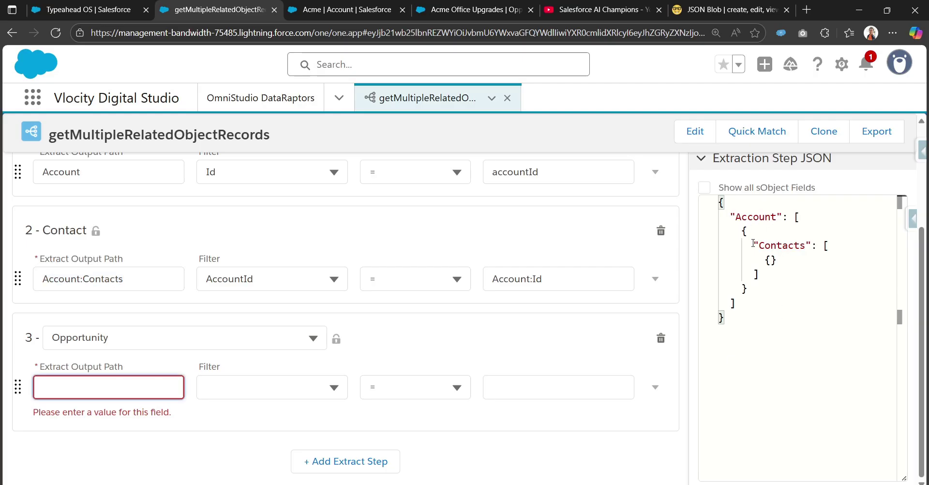
key("ctrl+v")
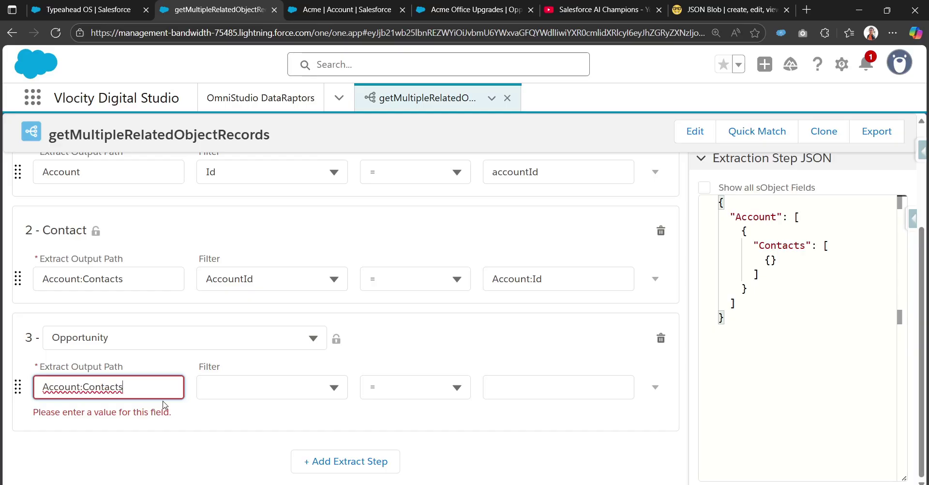
double_click(103, 406)
key("BackSpace")
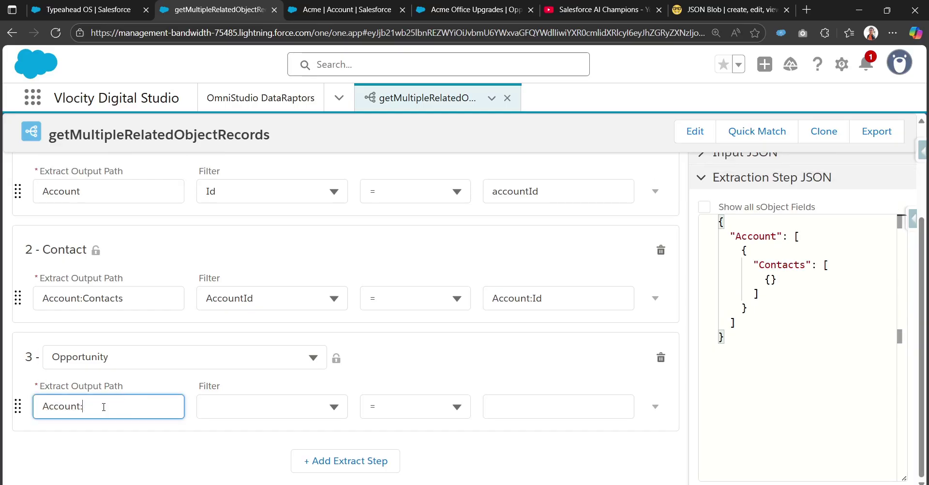
type("Opp")
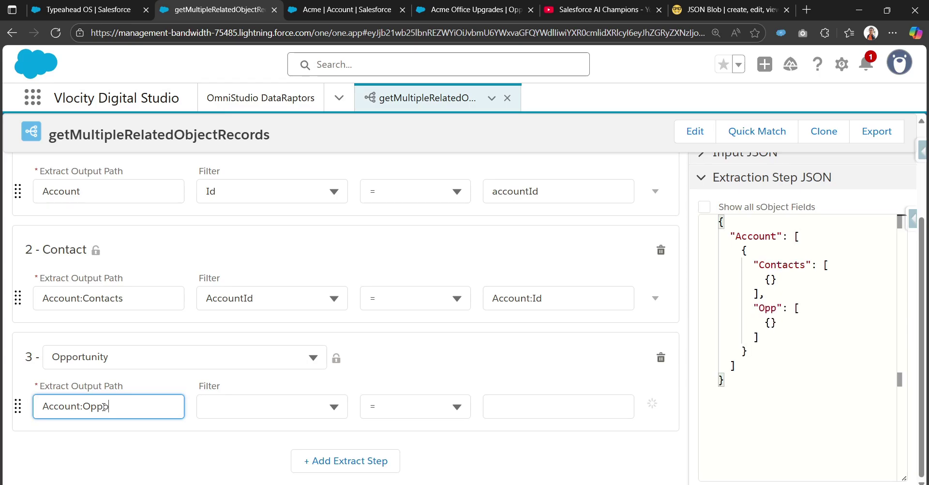
type("ortunities")
key("ctrl+a")
key("ctrl+c")
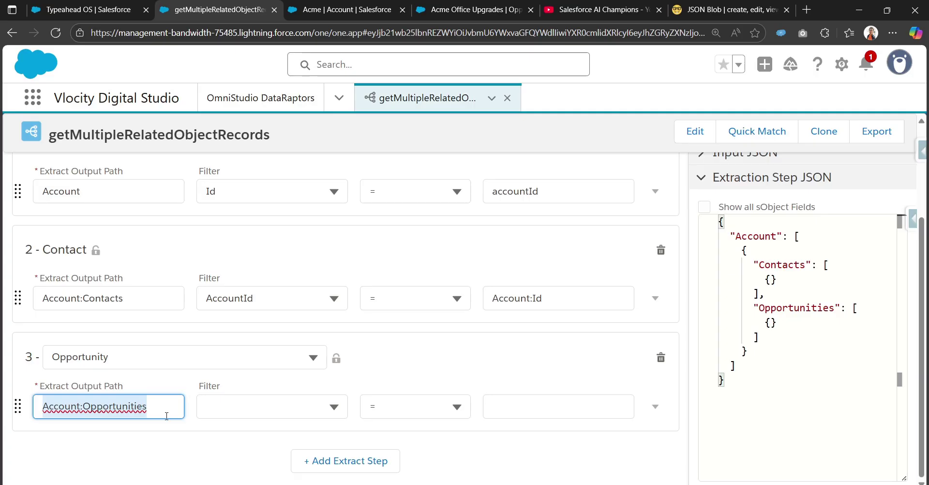
Filter the Opportunity extract step so that AccountId = Account:Id.
left_click(259, 415)
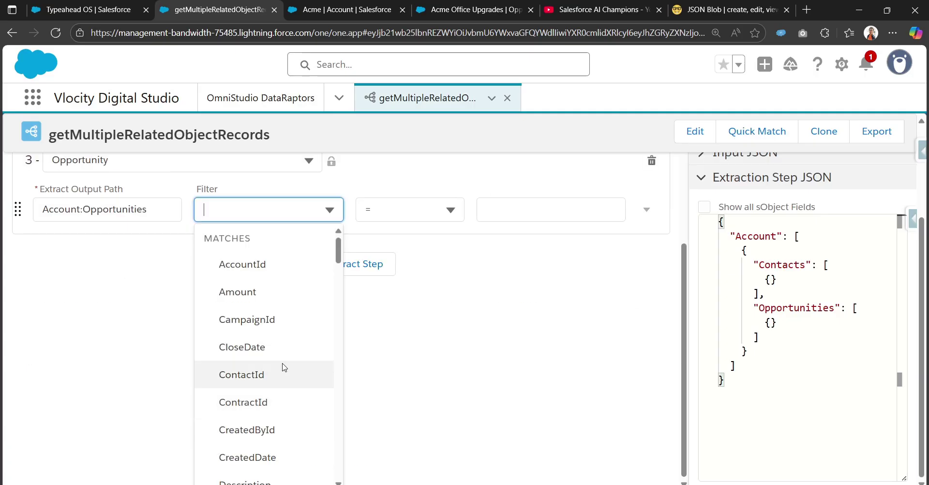
left_click(306, 270)
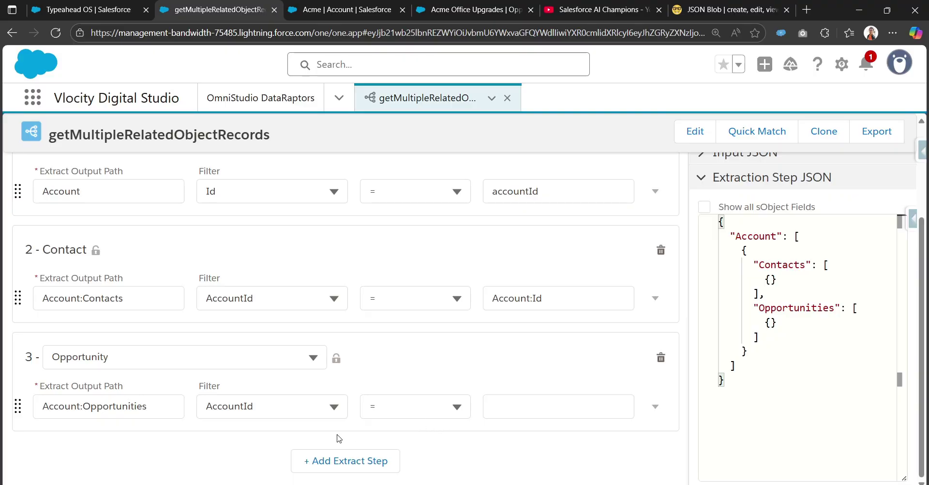
left_click(523, 407)
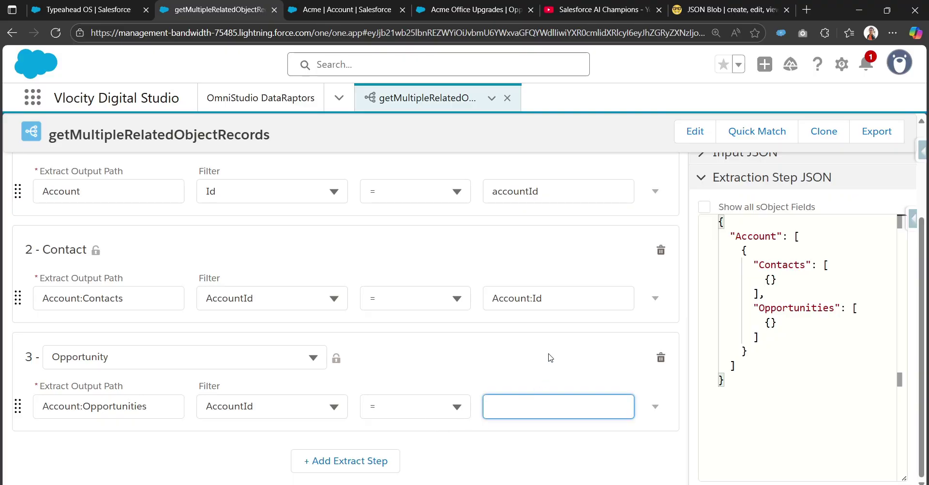
type("Account:Id")
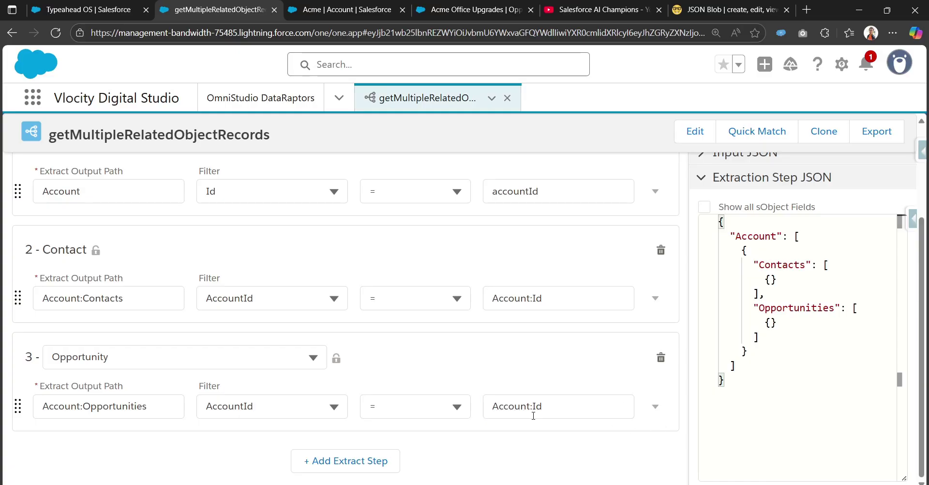
Add an output mapping from Account:Opportunities:AccountId to the new output path Account:Opportunities:OppAccountId.
scroll(400, 377, "up", 2)
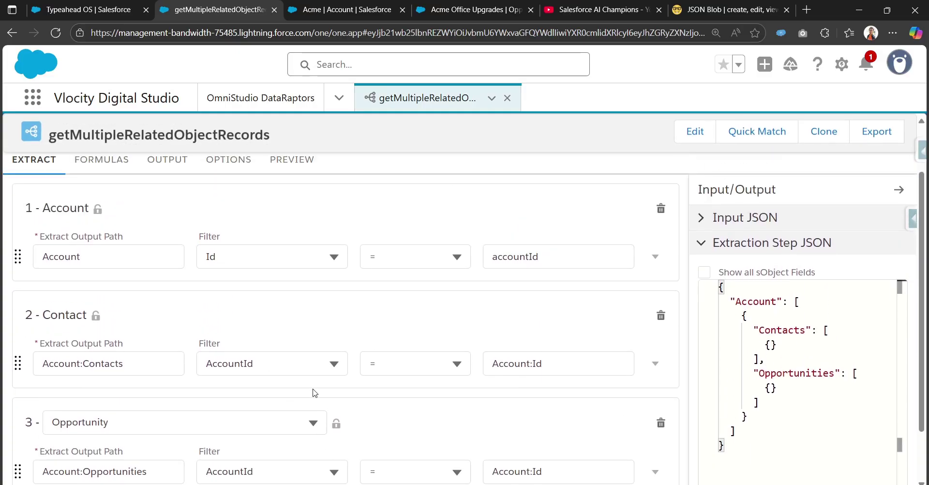
scroll(314, 393, "up", 1)
left_click(167, 225)
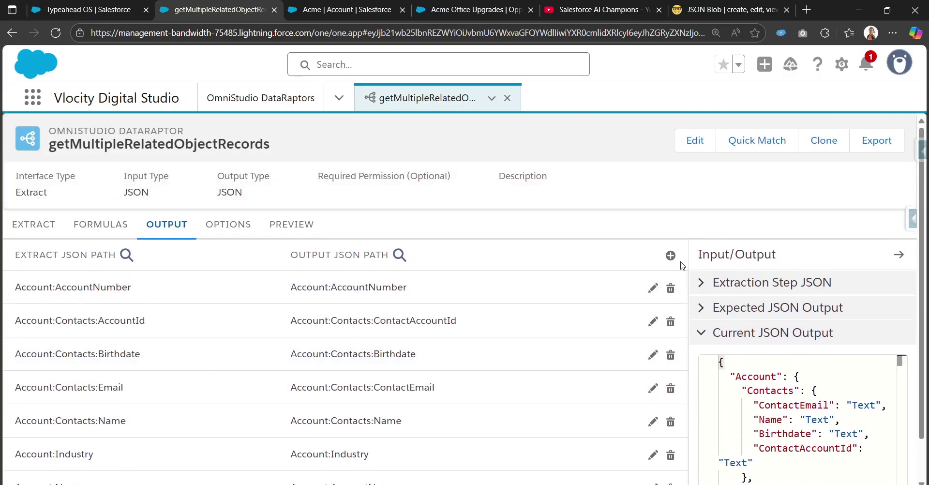
left_click(670, 255)
left_click(239, 277)
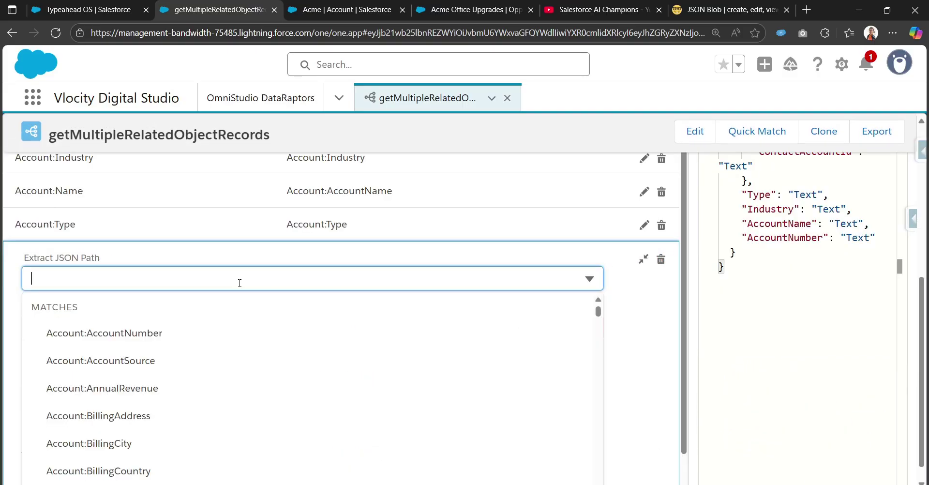
key("ctrl+v")
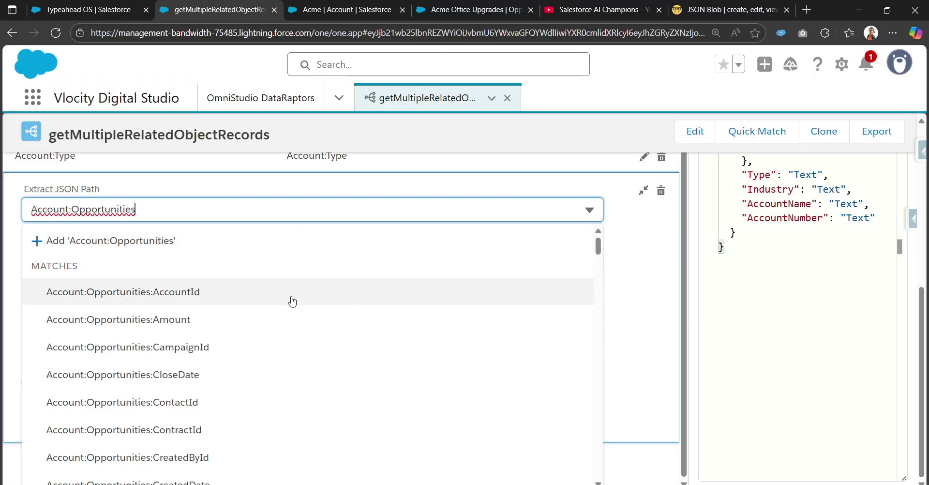
left_click(293, 301)
left_click(178, 271)
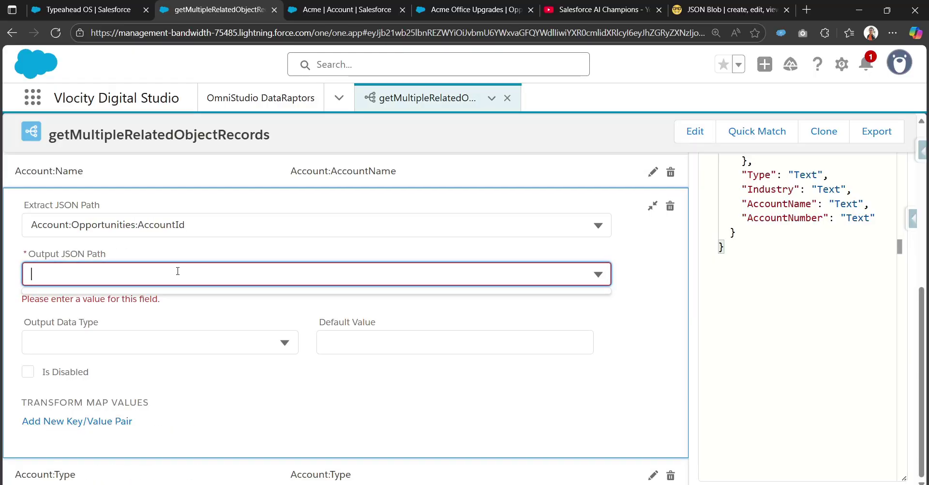
key("ctrl+v")
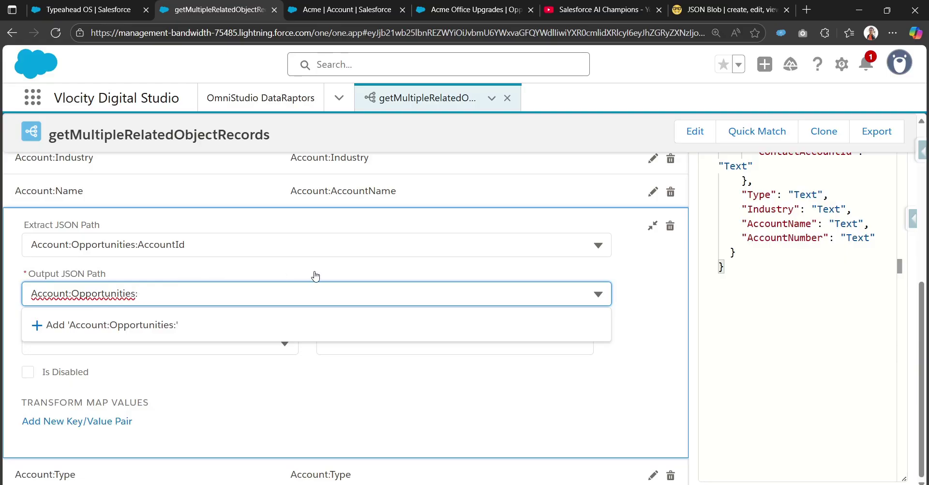
type(":OppAccountId")
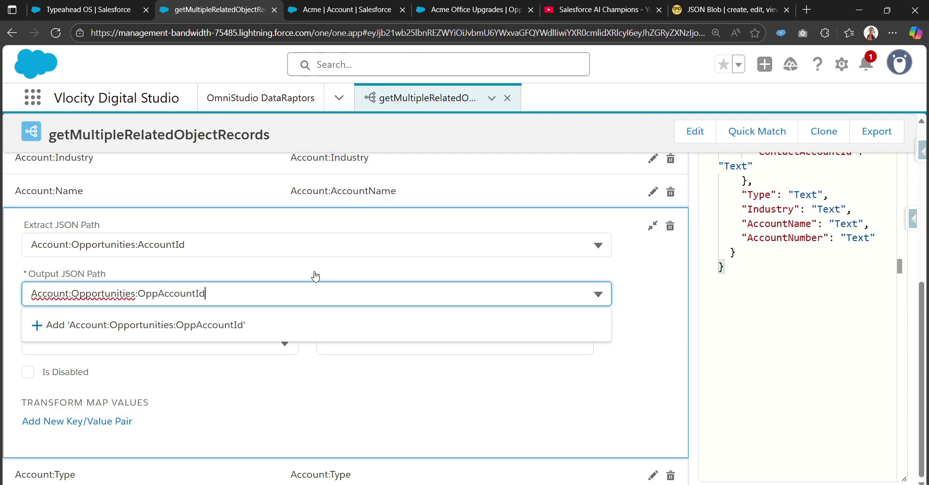
right_click(314, 279)
left_click(228, 316)
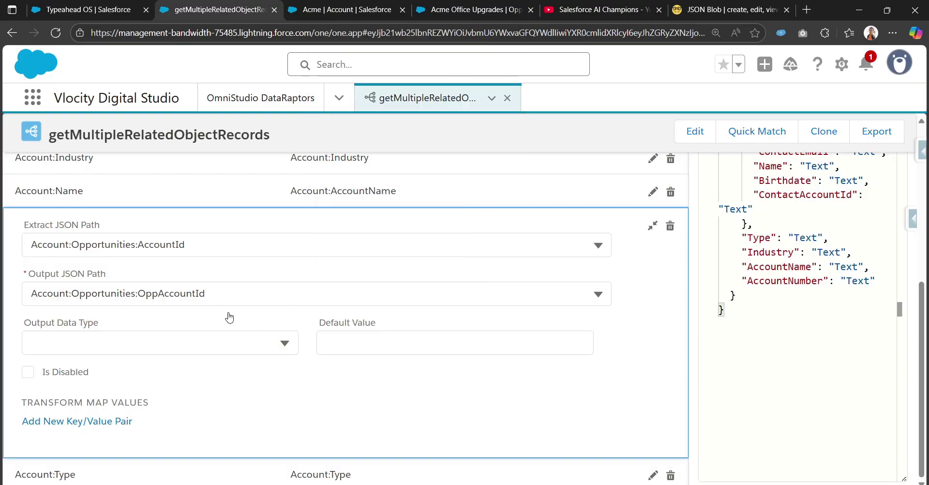
left_click(650, 229)
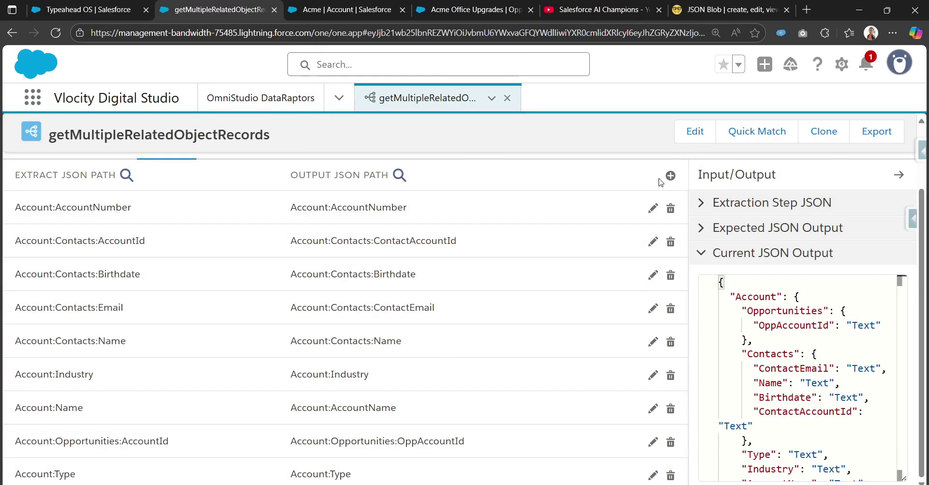
Add an output mapping from Account:Opportunities:Amount to Account:Opportunities:Amount and check the Opportunities node in the current JSON output.
left_click(670, 175)
left_click(201, 278)
key("ctrl+v")
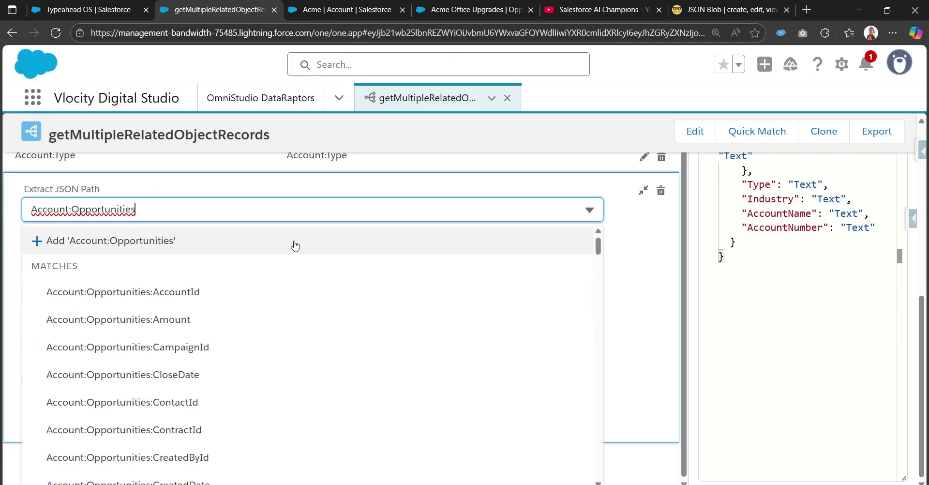
type(":")
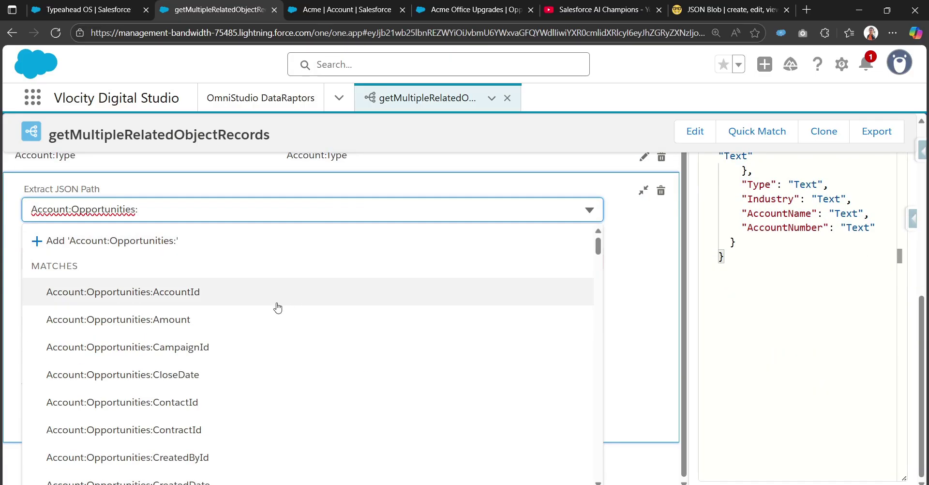
left_click(263, 317)
left_click(152, 268)
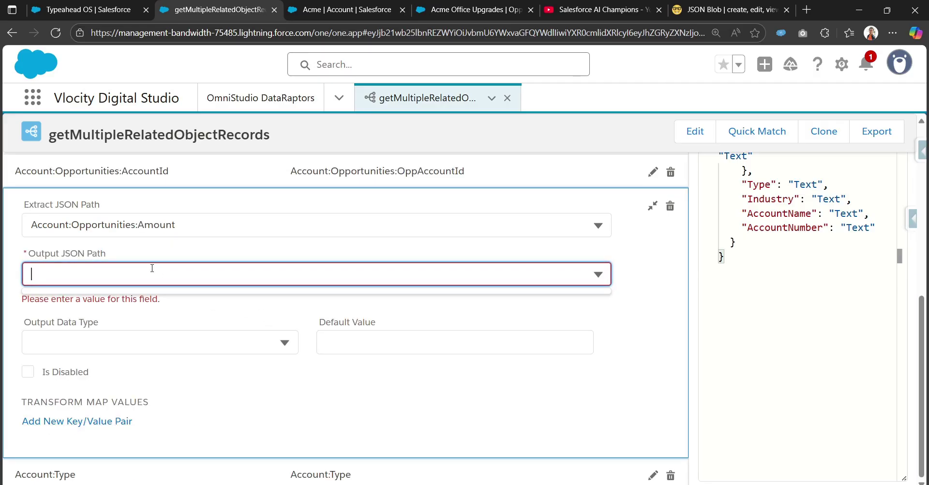
type("Account:Opportunities")
type(":Am")
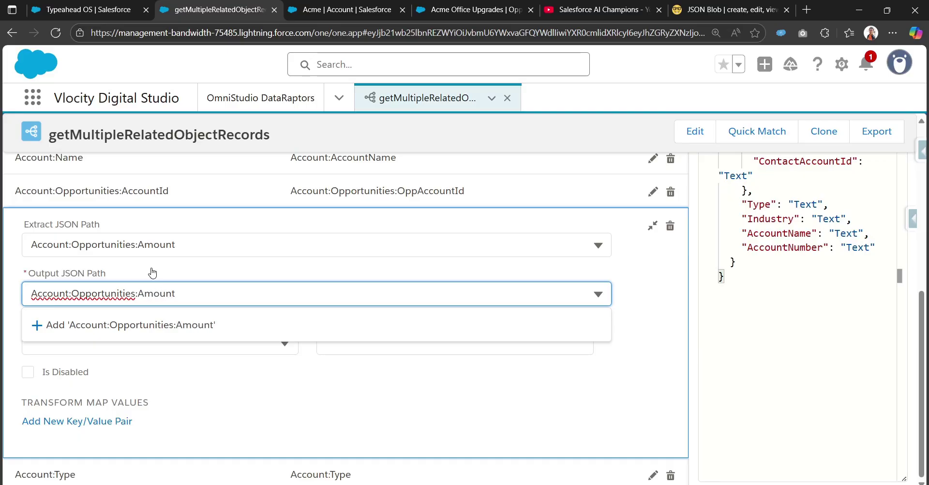
left_click(155, 324)
scroll(653, 252, "up", 2)
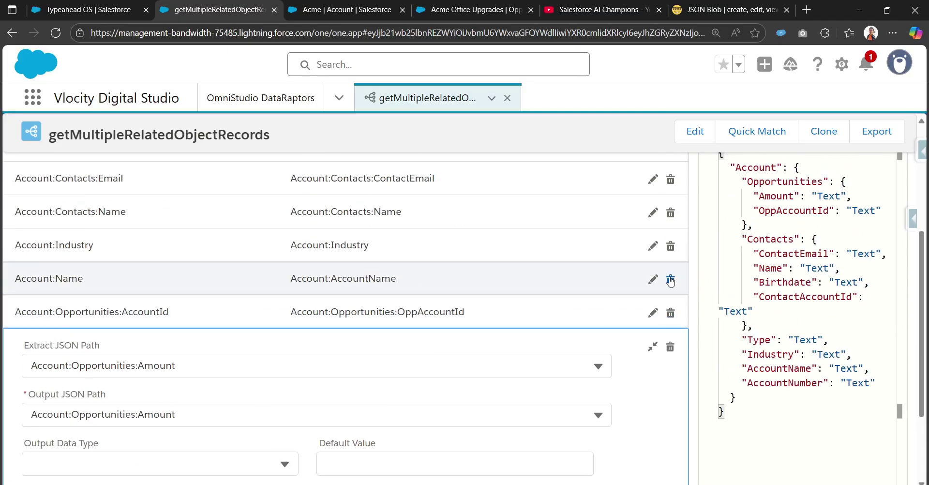
left_click(653, 346)
scroll(726, 343, "down", 1)
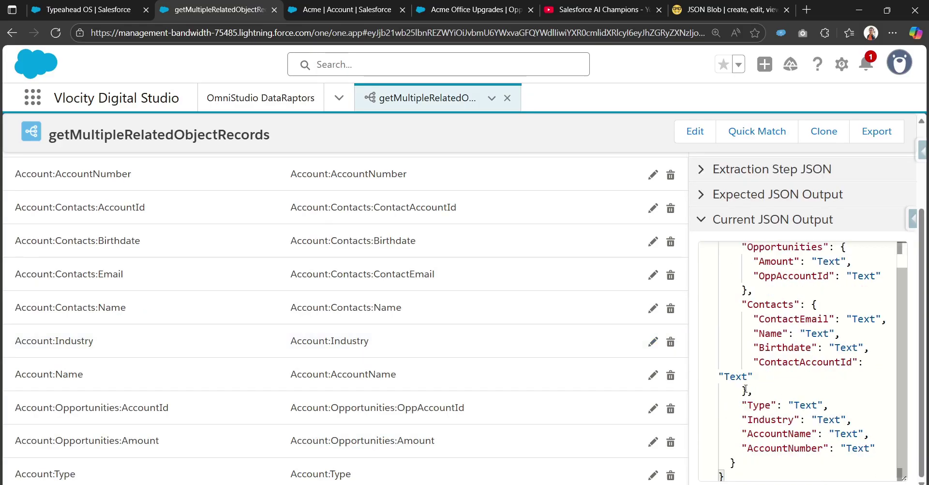
scroll(736, 292, "up", 1)
double_click(749, 262)
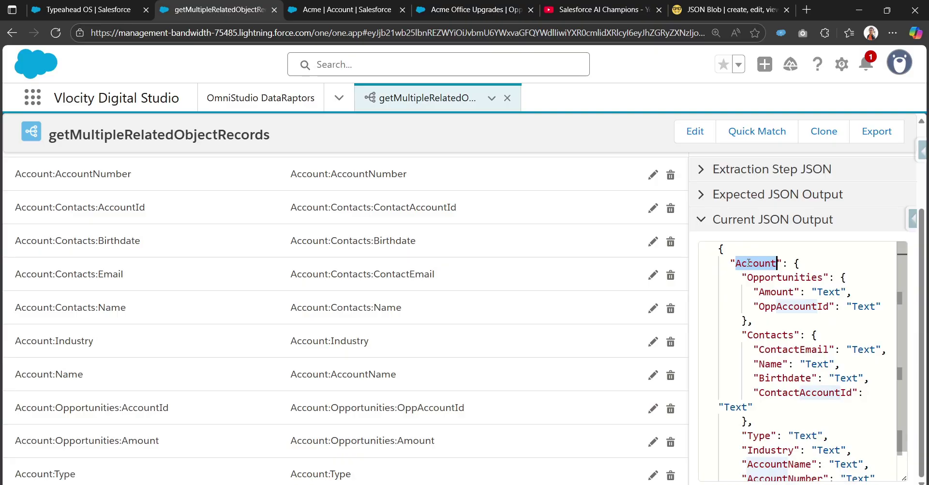
double_click(755, 277)
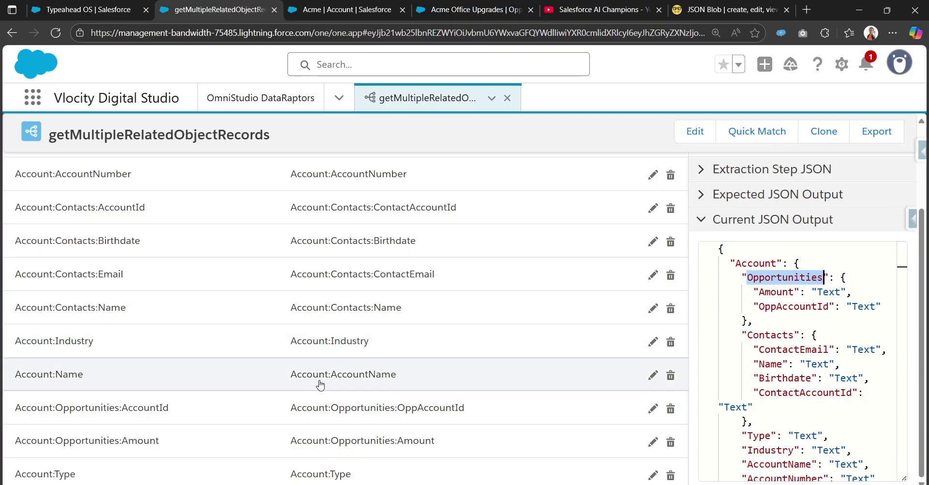
Add an output mapping from Account:Opportunities:CloseDate to Account:Opportunities:CloseDate.
scroll(659, 213, "up", 1)
scroll(659, 213, "up", 3)
left_click(669, 253)
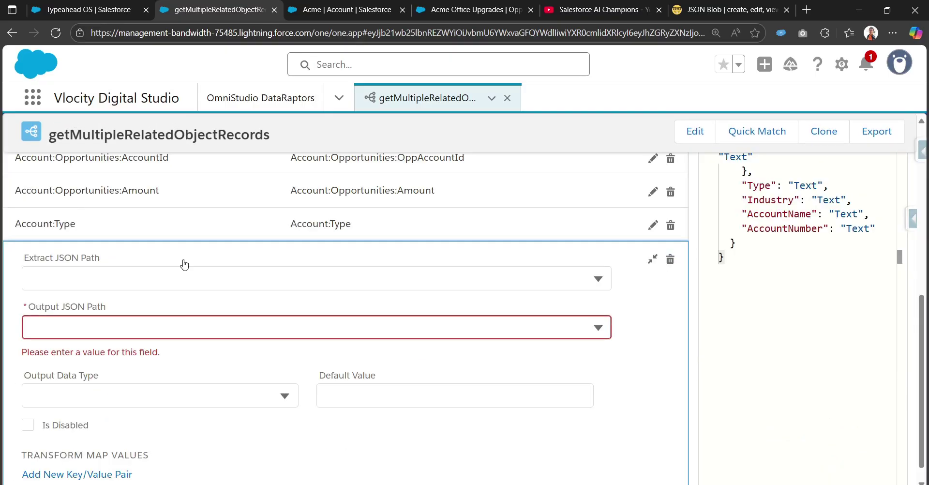
left_click(181, 278)
type("Account:Opportunities")
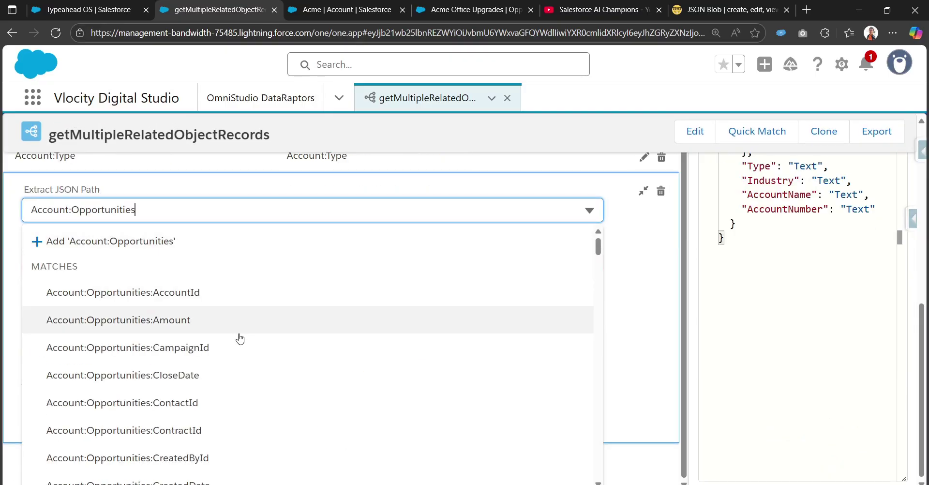
left_click(180, 377)
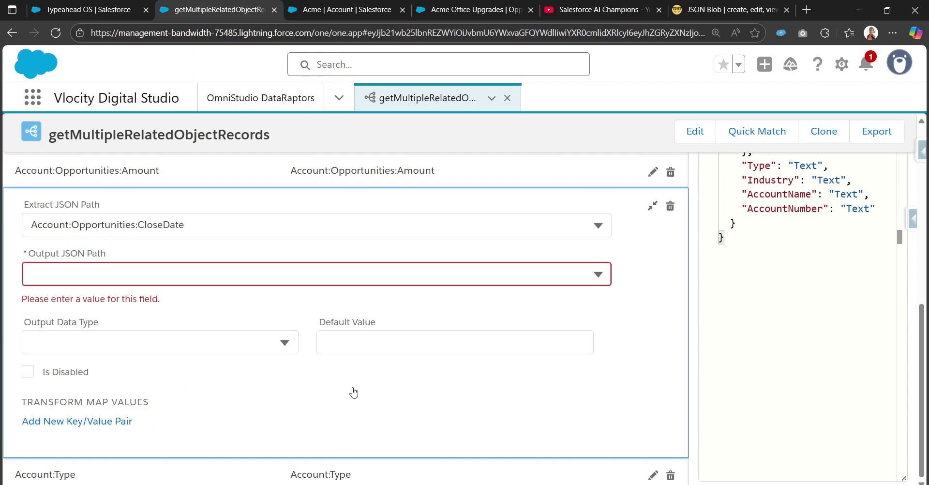
left_click(152, 275)
type("Account:Opportunities")
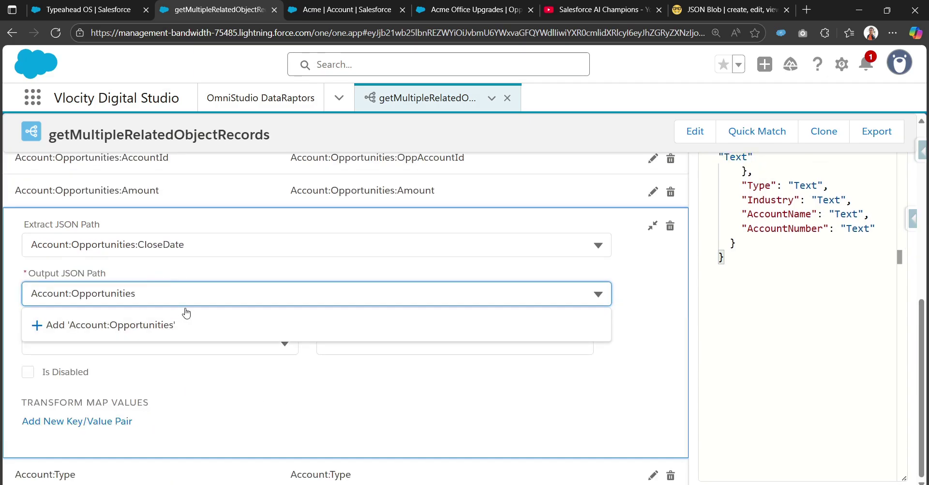
type(":CloseDate")
left_click(184, 325)
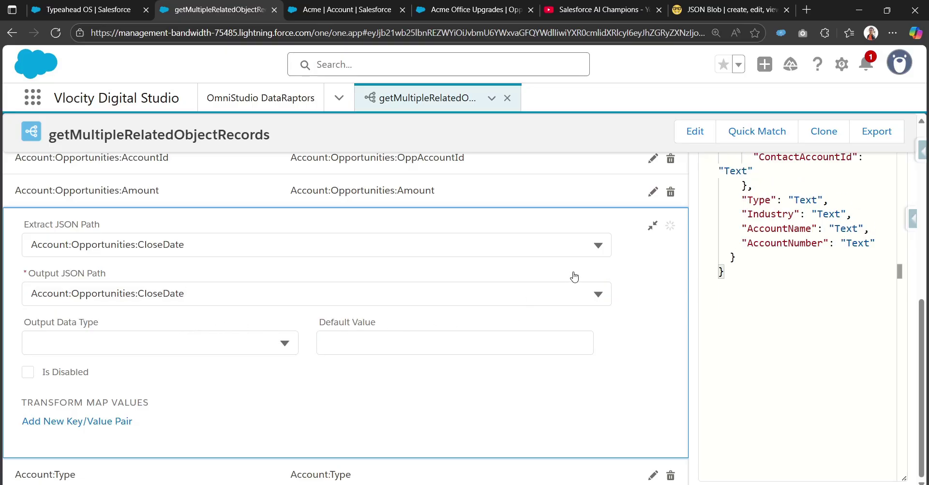
left_click(648, 225)
Add another output mapping and set its extract path to Account:Opportunities:Name.
scroll(604, 252, "up", 5)
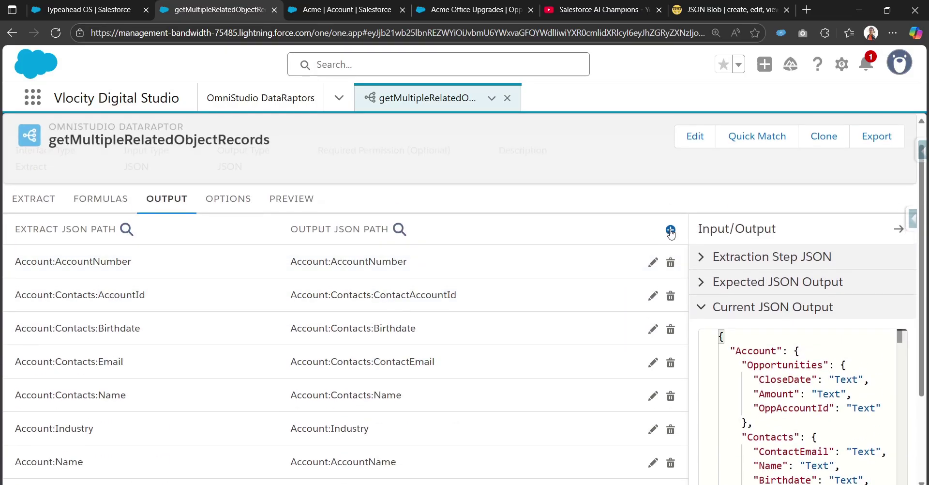
left_click(671, 232)
left_click(170, 280)
type("Account:Opportunities")
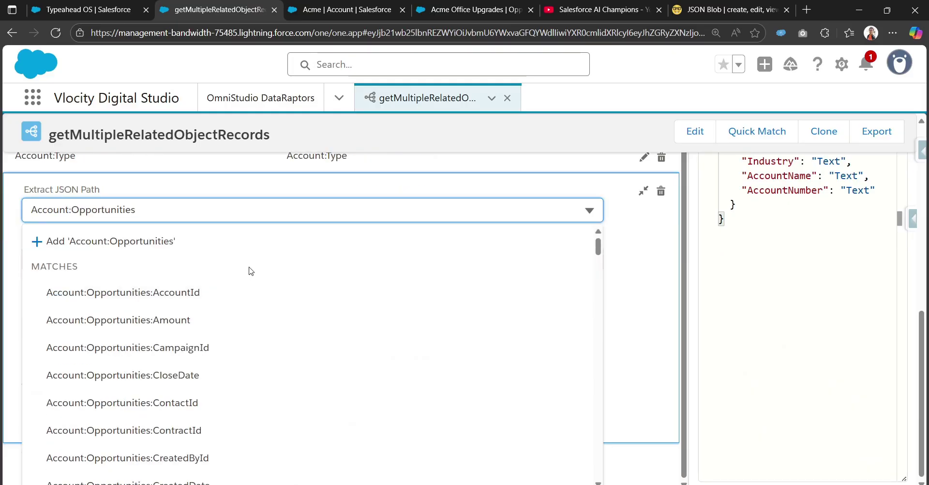
scroll(265, 412, "down", 6)
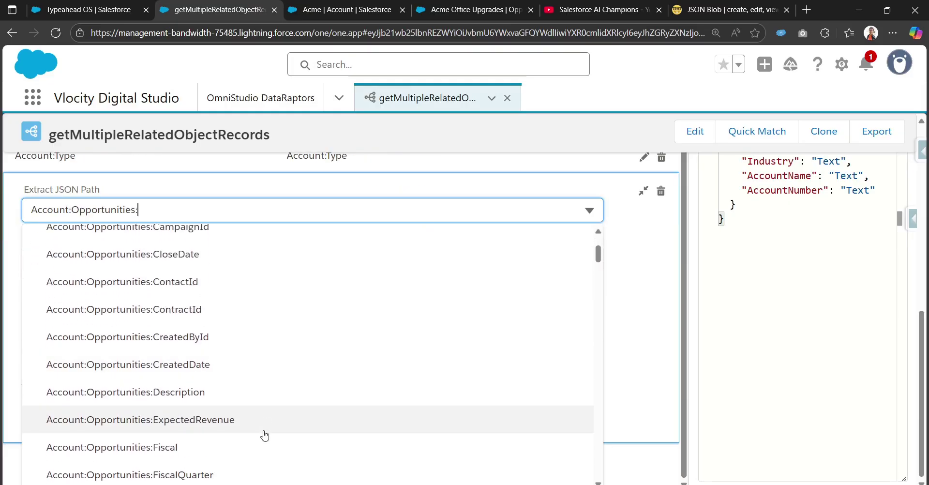
scroll(265, 439, "down", 5)
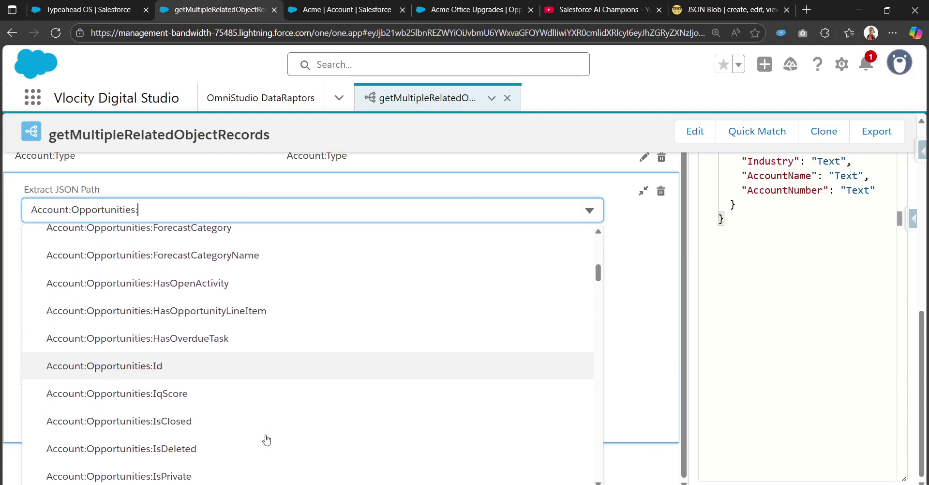
scroll(267, 439, "down", 5)
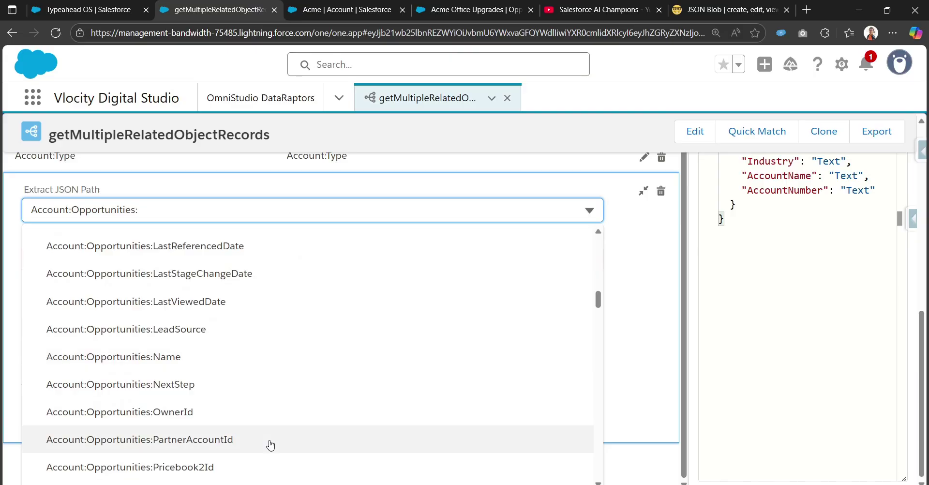
scroll(270, 443, "up", 6)
scroll(256, 433, "down", 6)
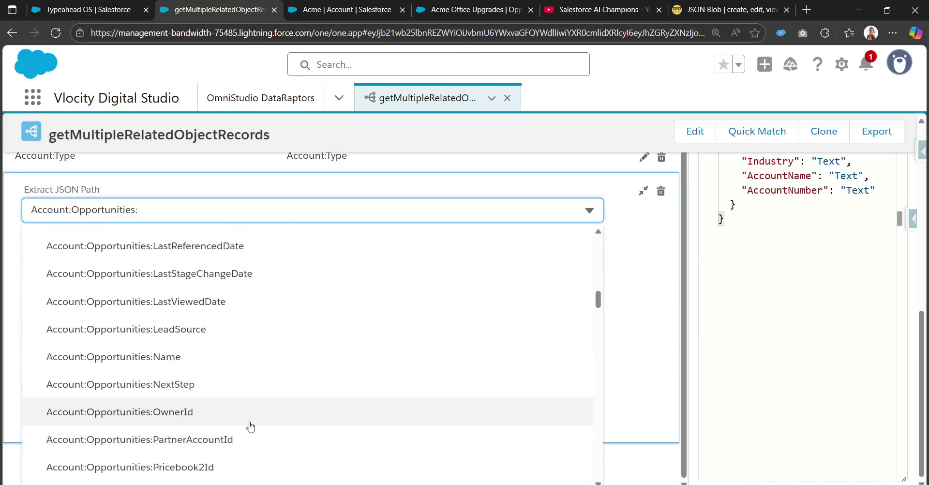
left_click(243, 360)
Set the output path of the Account:Opportunities:Name mapping to Account:Opportunities:OpportunityName and collapse the mapping.
left_click(253, 274)
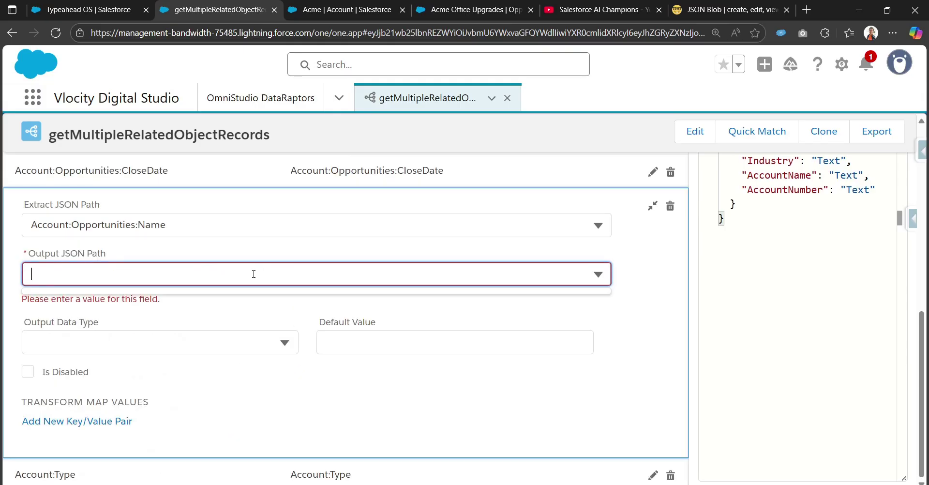
type("Account:Opportunities")
type(":")
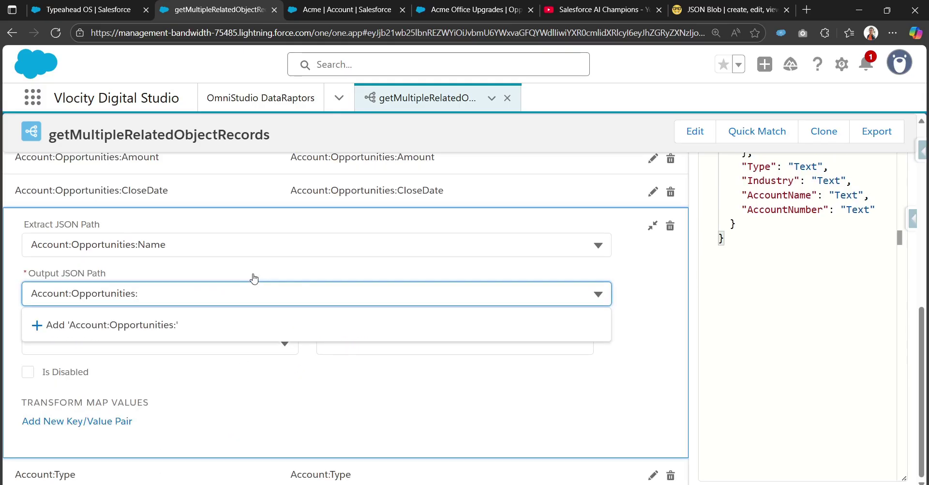
type("Opportunity")
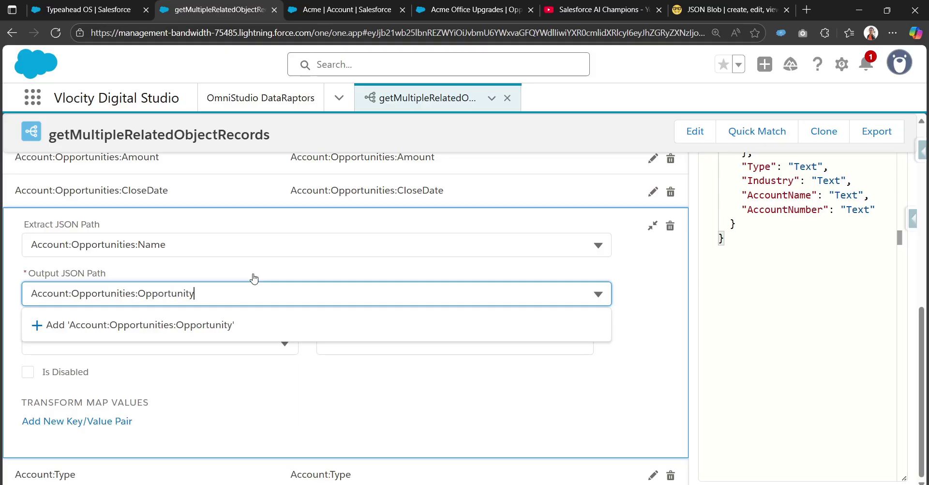
type("Name")
left_click(234, 323)
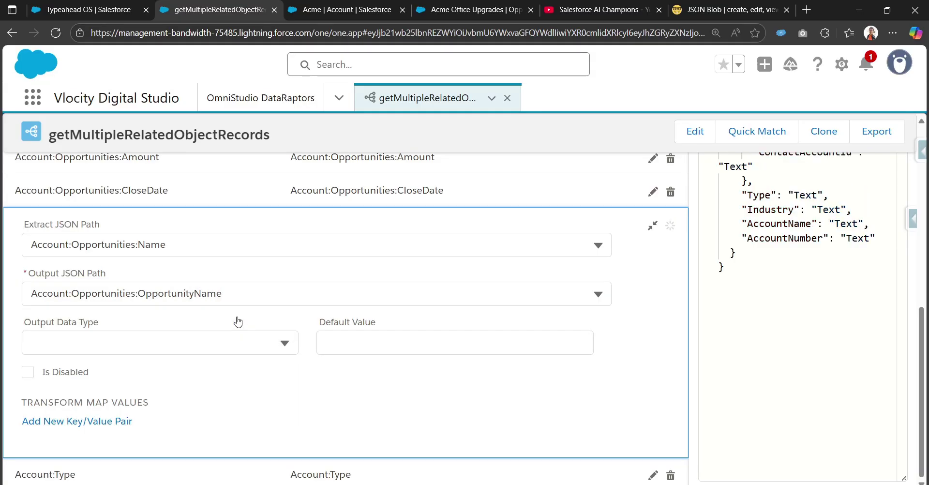
scroll(649, 289, "up", 1)
left_click(651, 288)
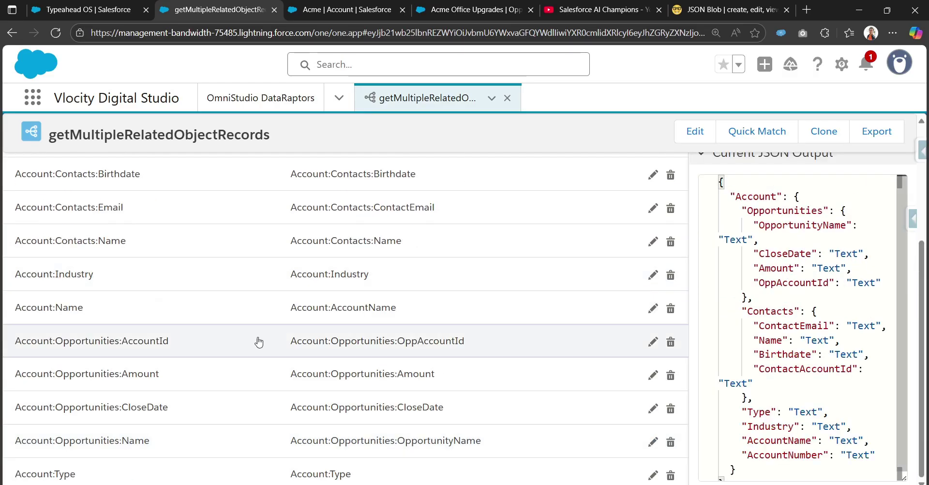
Run the DataRaptor preview with the existing accountId input parameter.
scroll(459, 385, "up", 5)
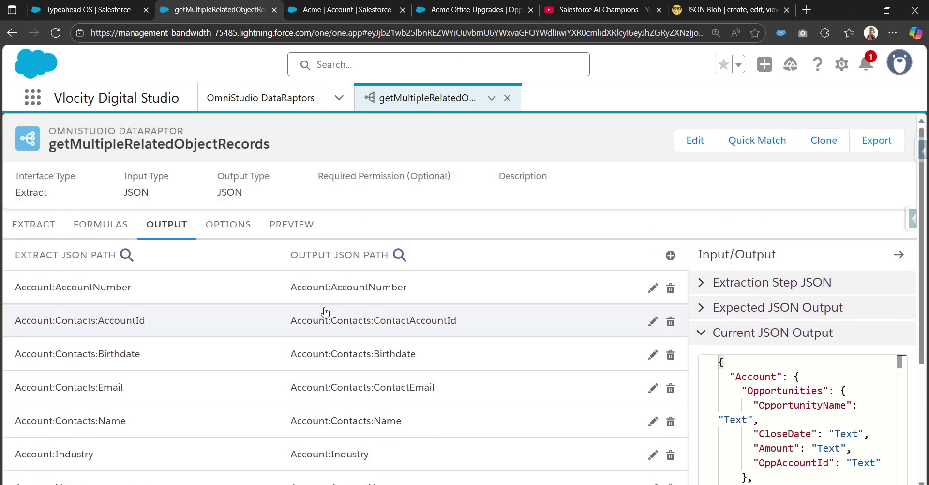
left_click(291, 224)
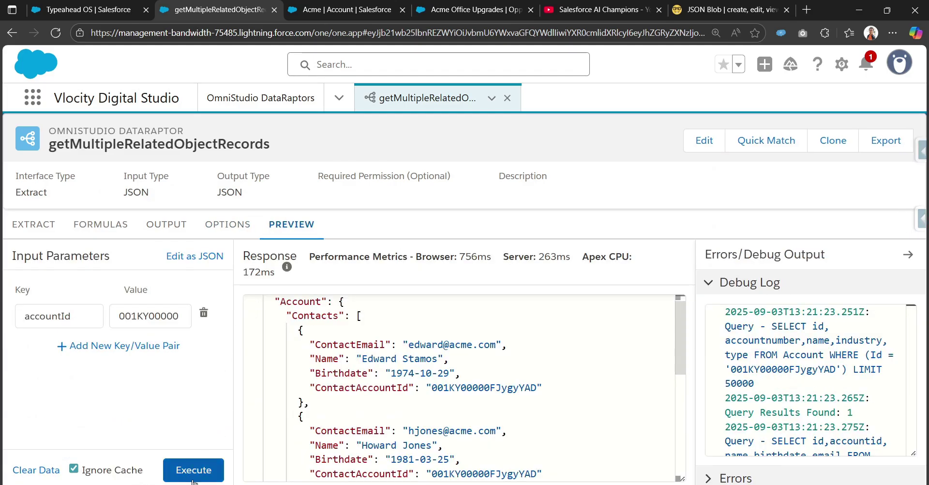
left_click(207, 464)
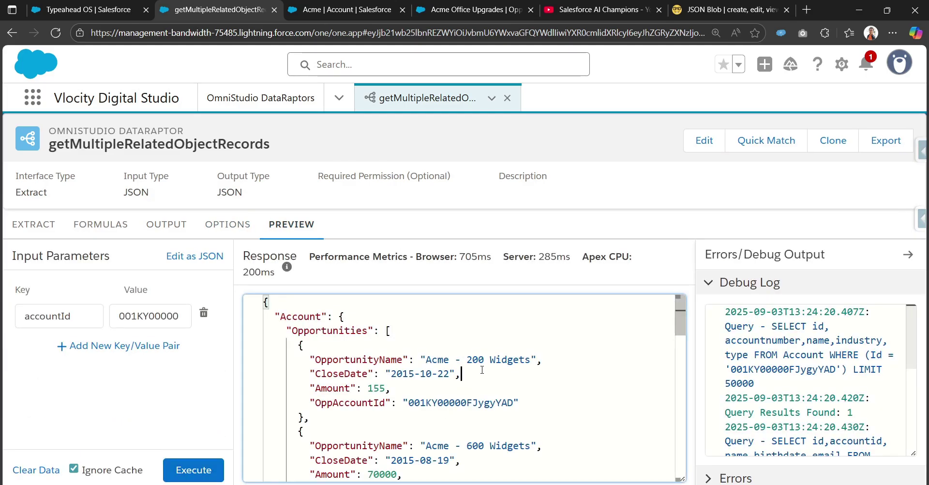
Copy the whole preview response and replace the JSON in the JSON Blob editor with it, dismissing the ad.
left_click(482, 370)
key("ctrl+a")
key("ctrl+9")
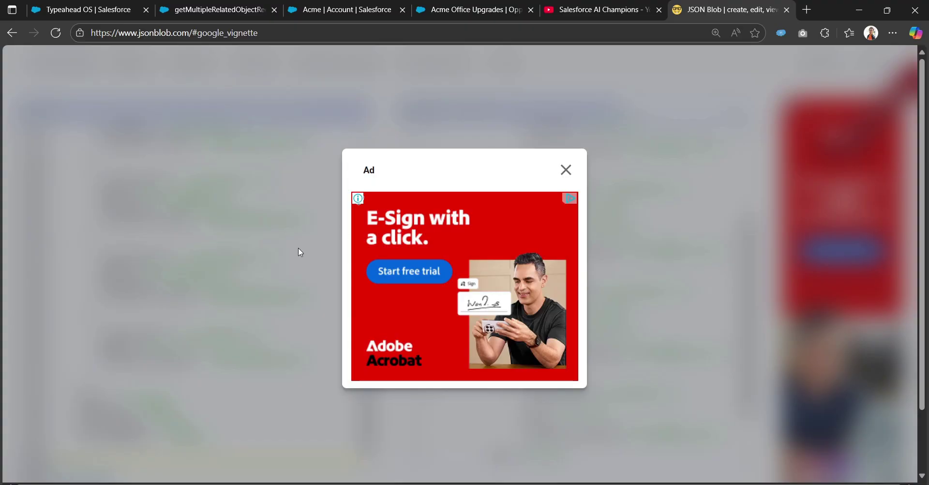
left_click(566, 171)
key("ctrl+a")
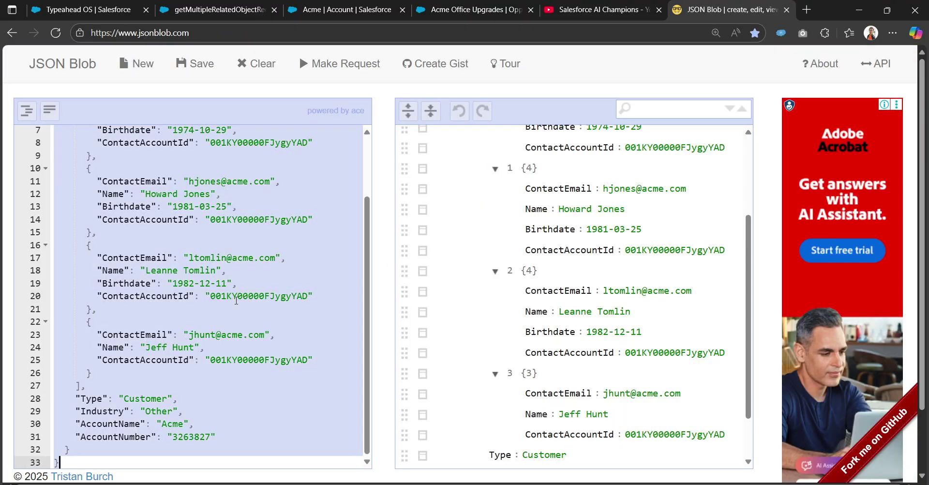
key("ctrl+v")
Examine the Account node in the JSON tree, expanding each entry of the Opportunities array to read its fields.
left_click(459, 154)
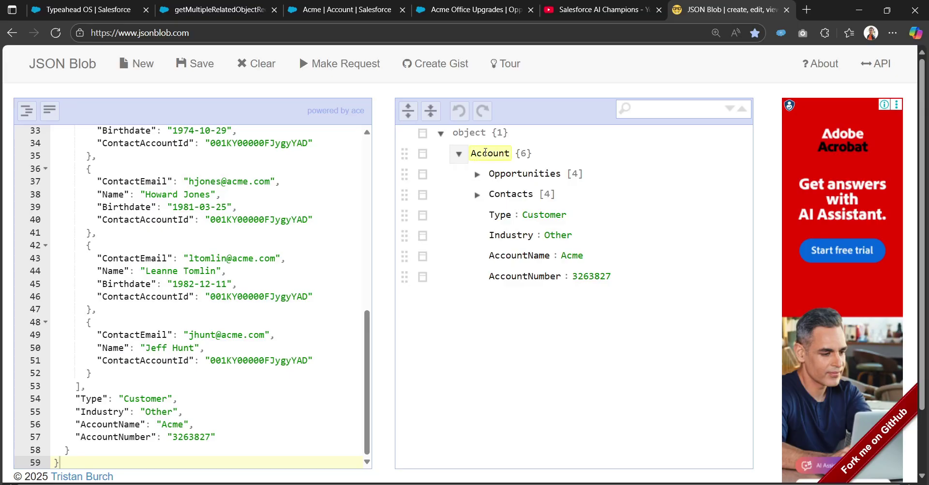
left_click(477, 194)
left_click(476, 194)
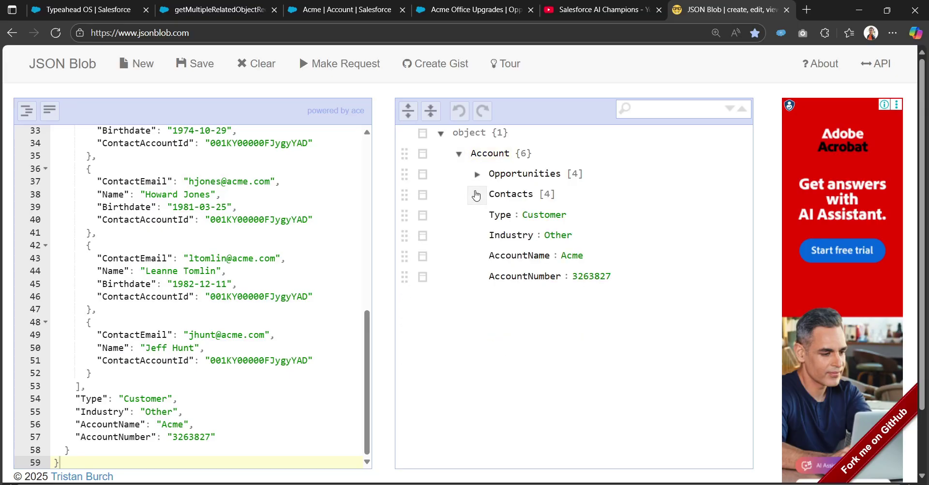
left_click(477, 176)
left_click(495, 195)
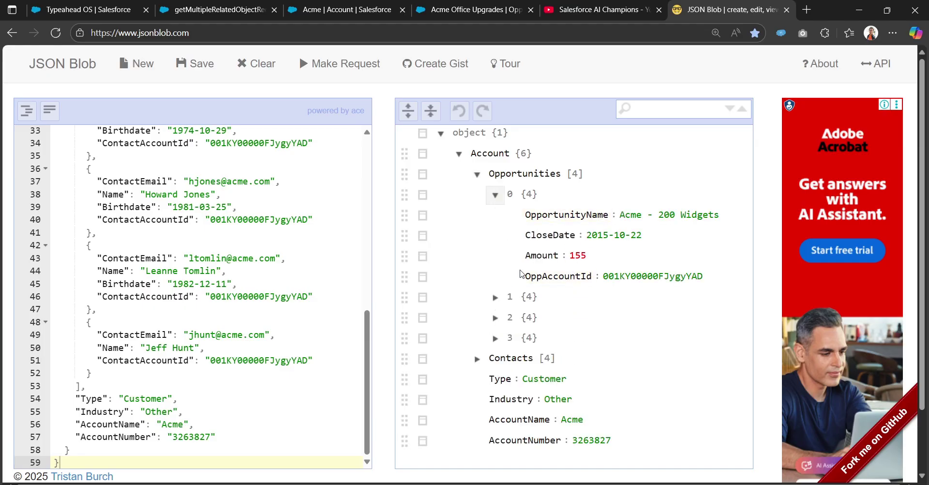
left_click(495, 297)
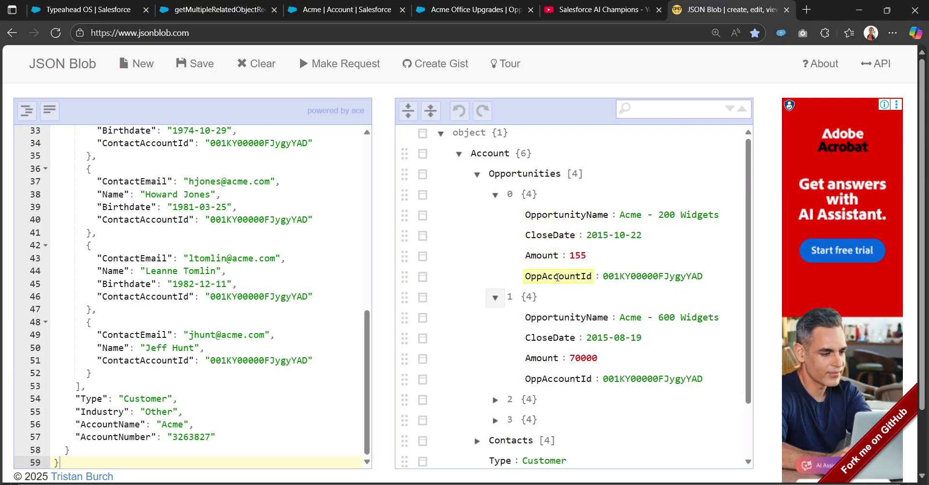
scroll(547, 339, "down", 2)
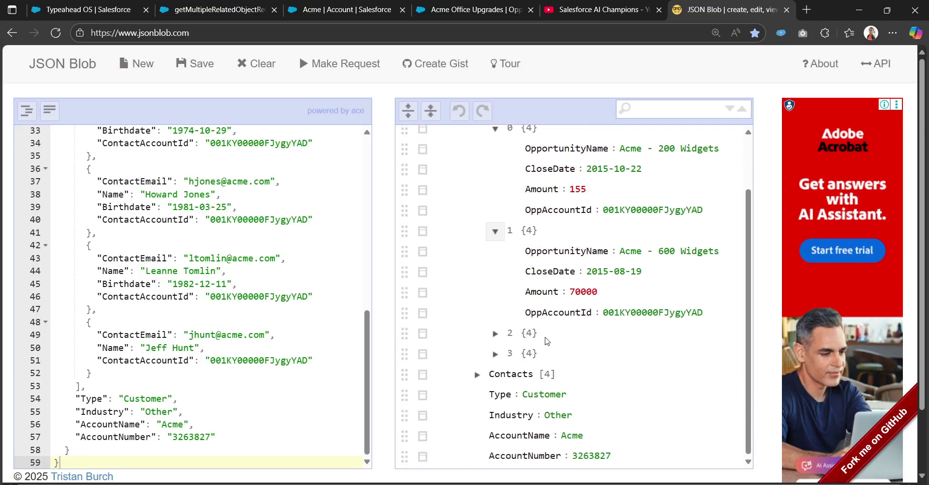
left_click(496, 334)
scroll(532, 348, "down", 2)
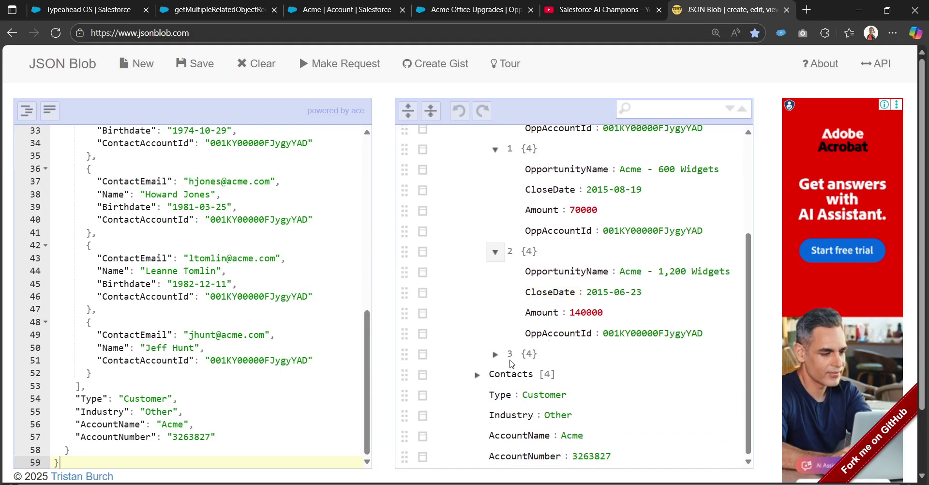
left_click(495, 358)
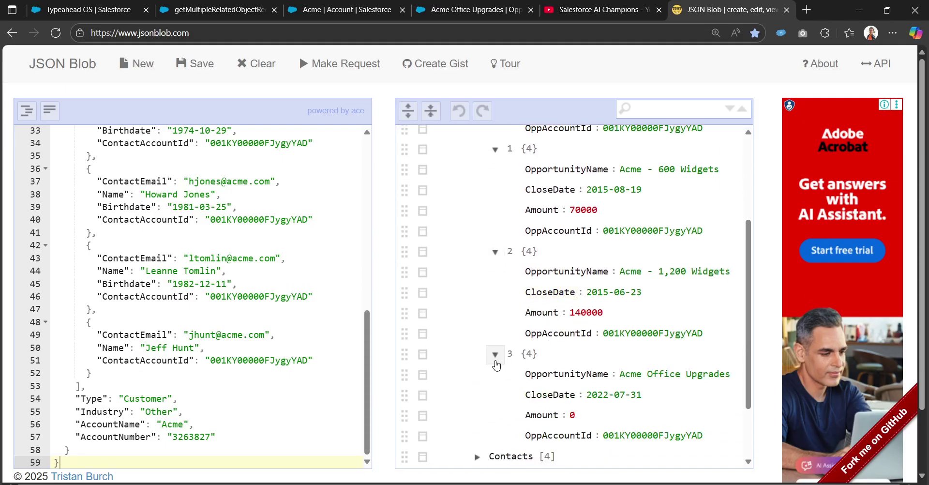
left_click(496, 360)
scroll(508, 355, "up", 3)
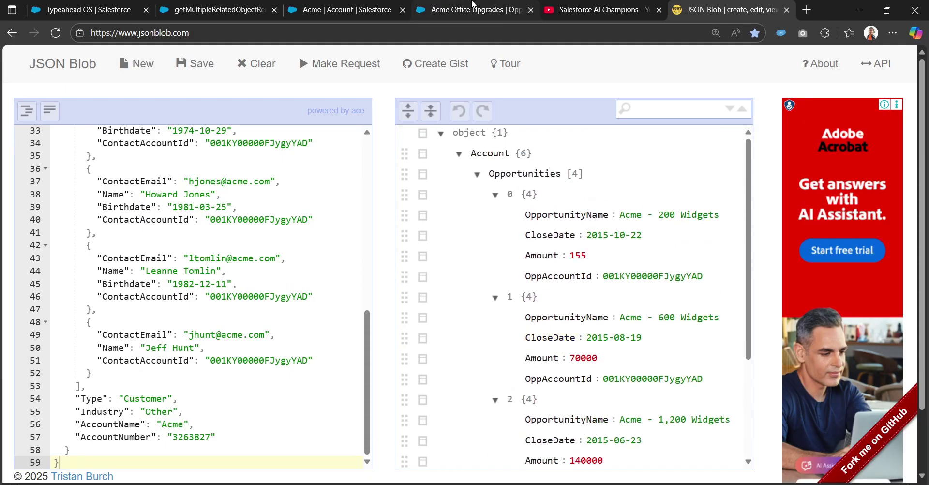
Compare the output with the Acme account's related opportunities and the Acme Office Upgrades record, and return to the DataRaptor preview.
left_click(472, 7)
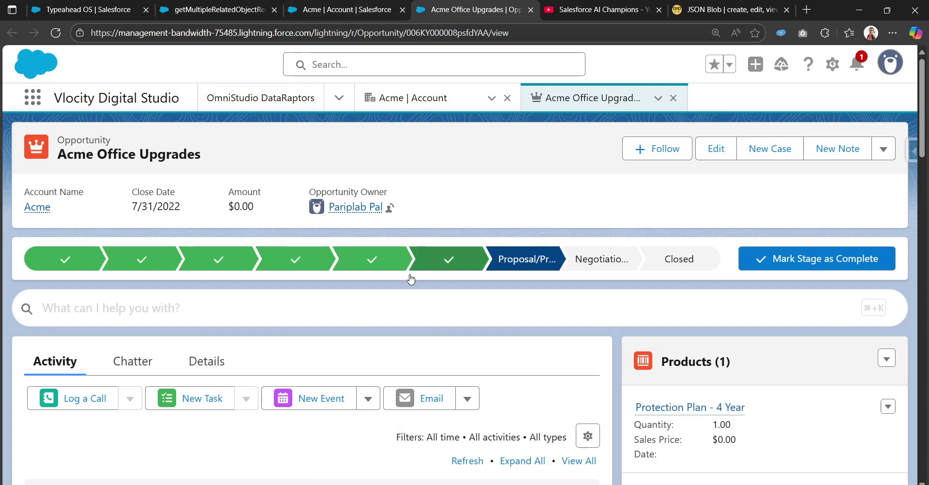
left_click(354, 13)
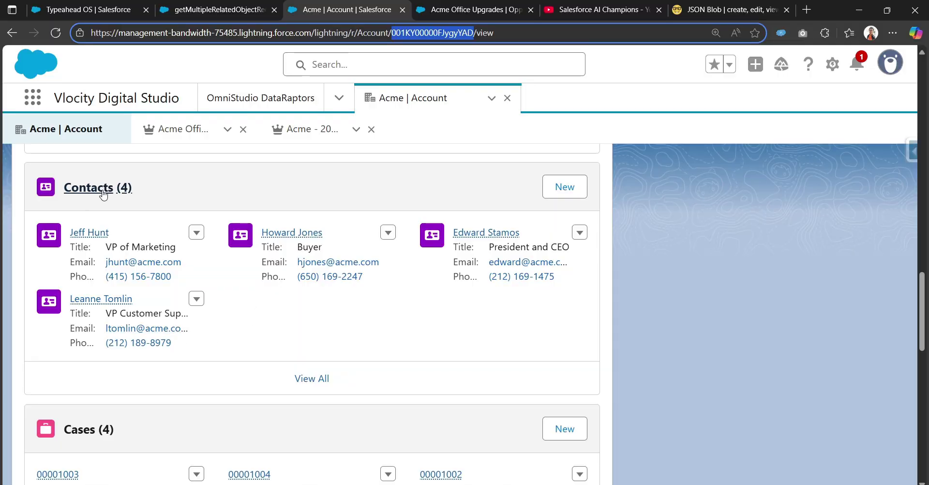
scroll(121, 290, "down", 5)
scroll(126, 315, "down", 6)
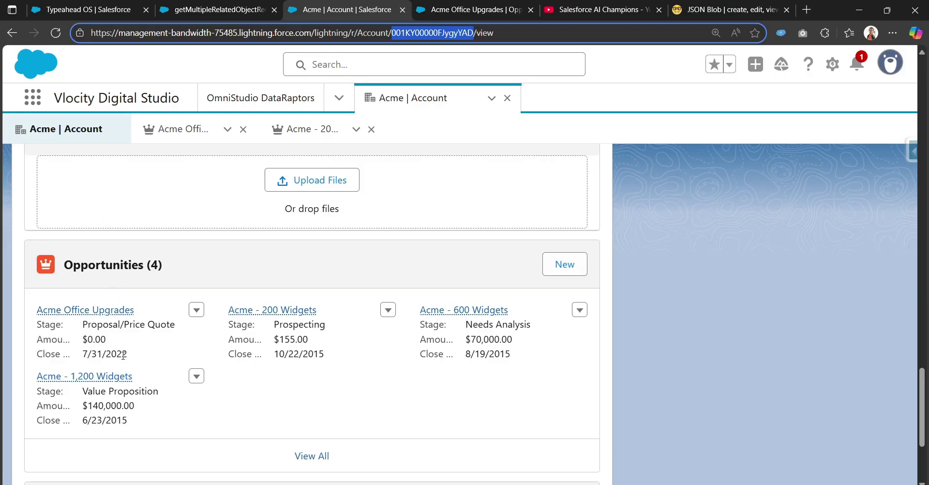
left_click(441, 7)
scroll(629, 373, "down", 1)
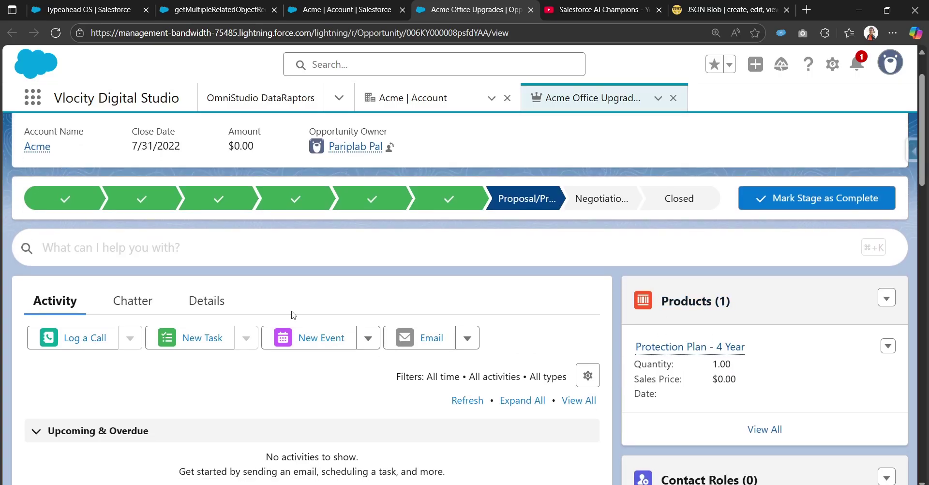
scroll(285, 298, "up", 1)
left_click(329, 9)
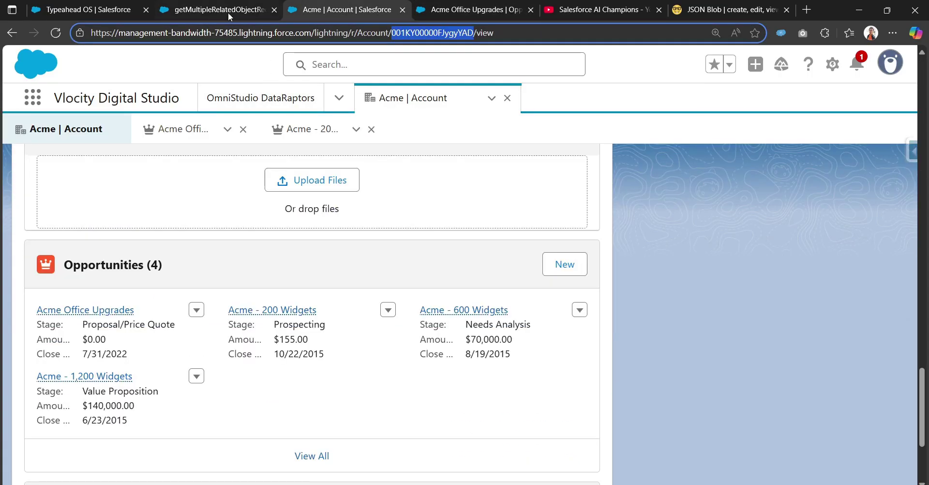
left_click(213, 14)
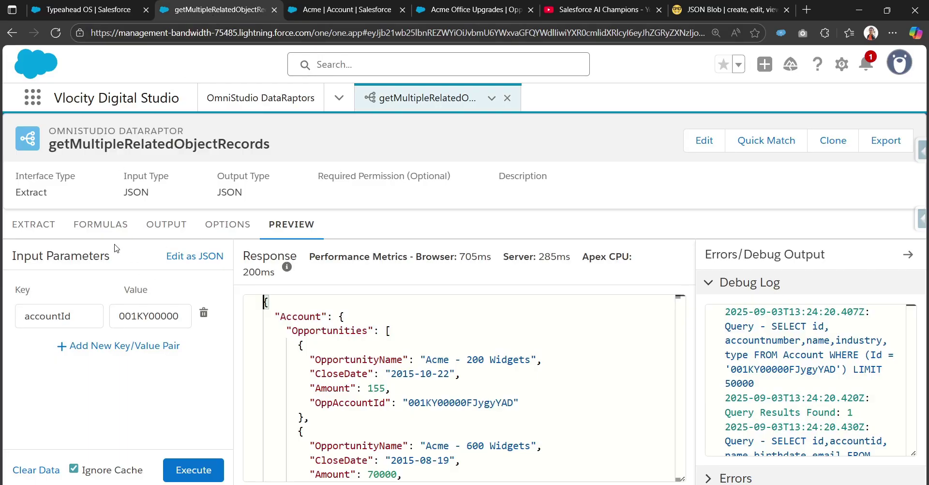
Add a fourth extract step on the OpportunityLineItem object to the DataRaptor.
left_click(44, 225)
scroll(180, 380, "down", 3)
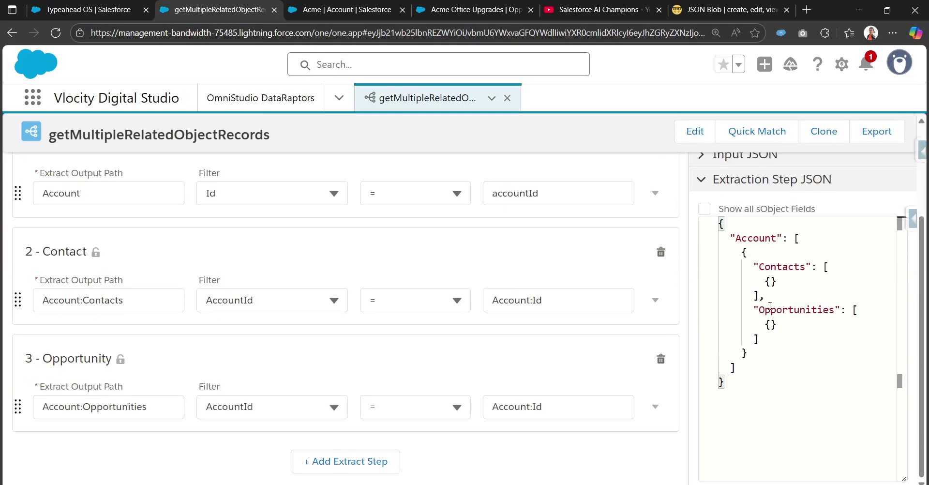
left_click_drag(758, 310, 835, 317)
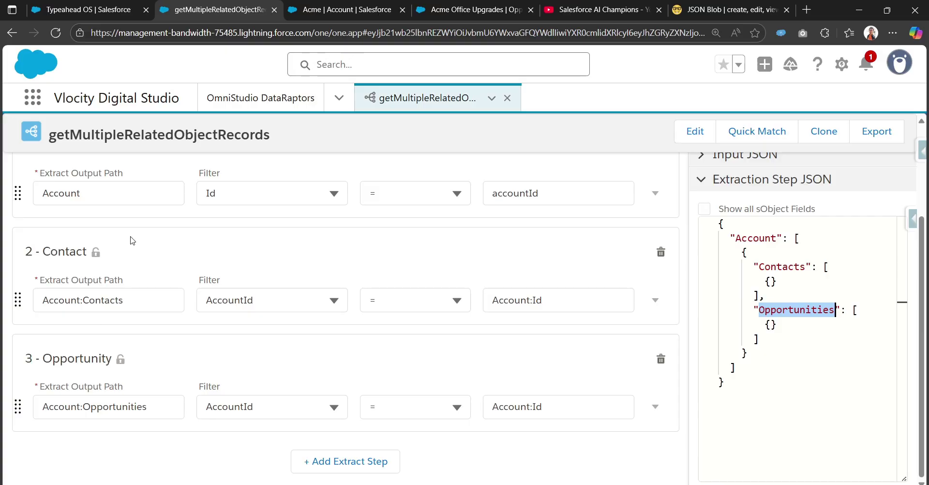
left_click(334, 463)
left_click(232, 415)
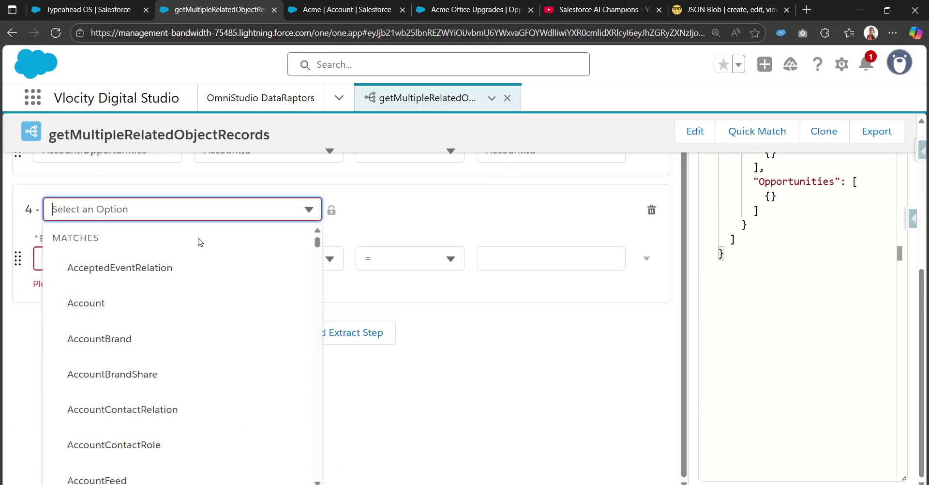
type("Opport")
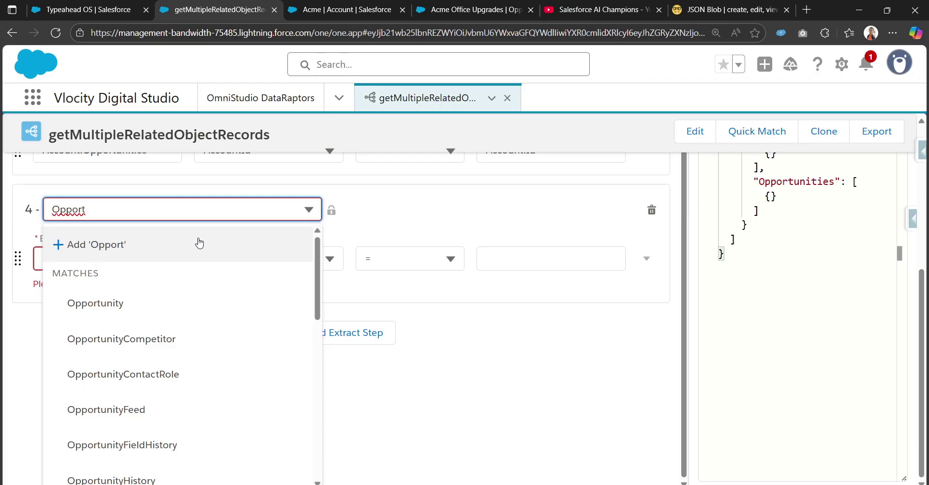
key("BackSpace")
type("tunityLi")
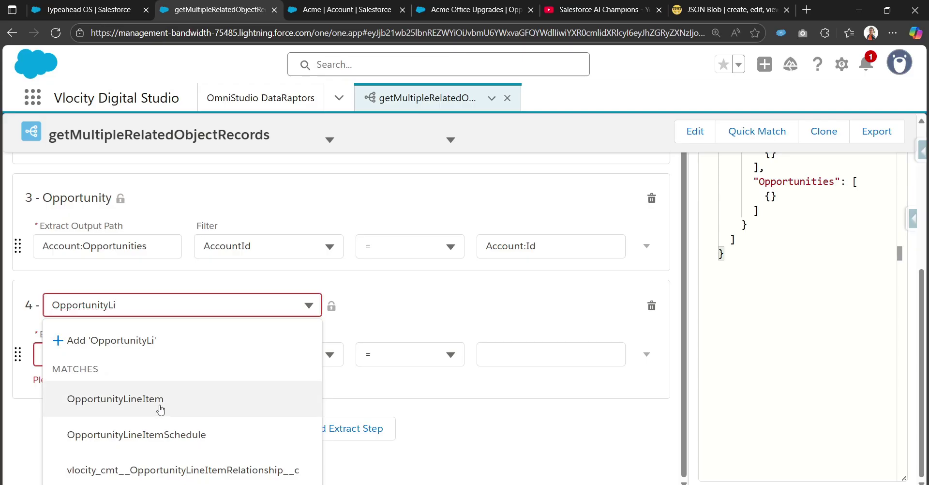
left_click(161, 401)
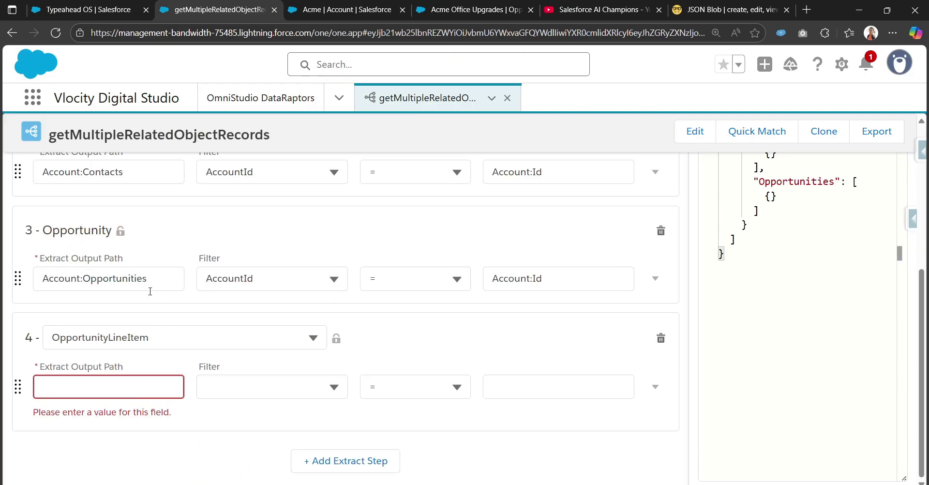
Set the OpportunityLineItem step's extract output path to Account:Opportunities:OppLineItems and check its nesting in the extraction step JSON.
left_click(161, 280)
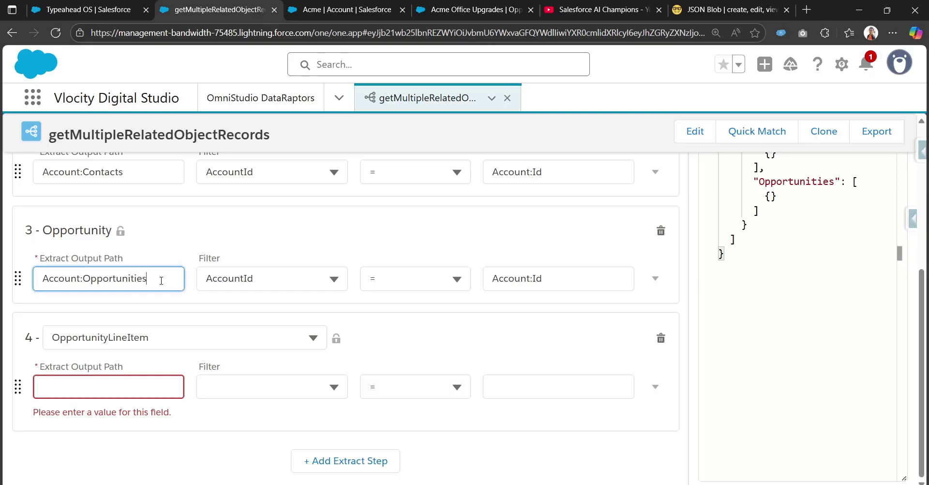
key("ctrl+a")
key("ctrl+c")
left_click(111, 387)
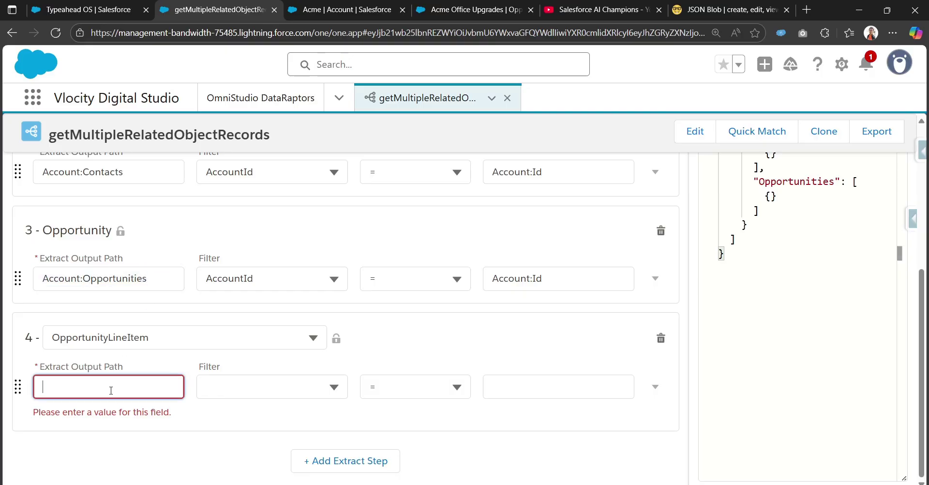
key("ctrl+v")
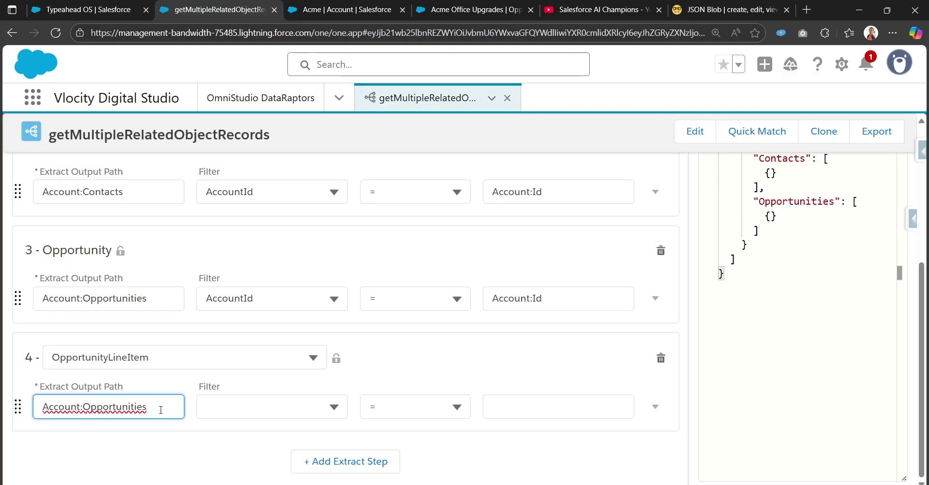
type(":Oppo")
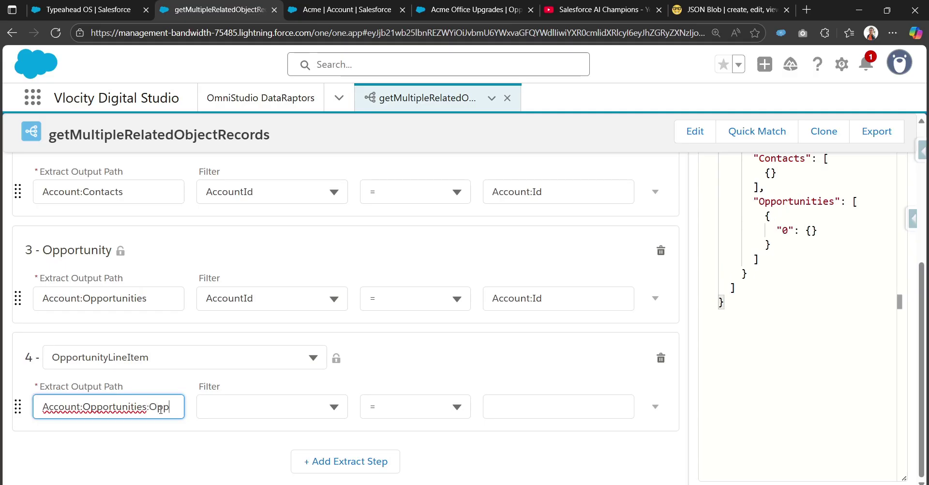
key("BackSpace")
key("BackSpace")
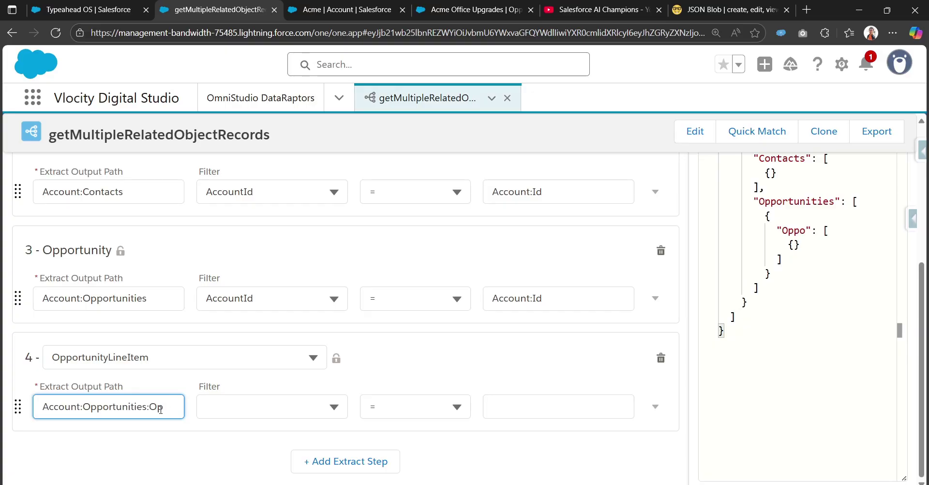
type("pLine")
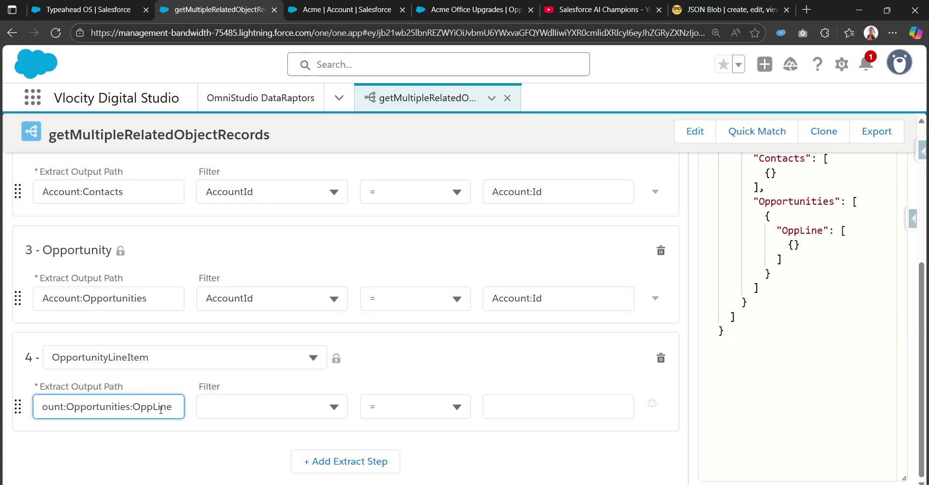
type("Items")
key("ctrl+a")
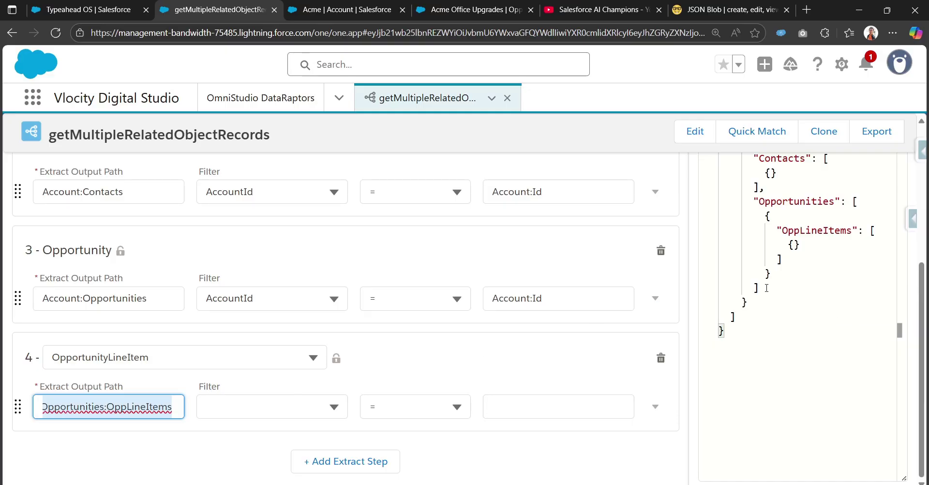
left_click(769, 252)
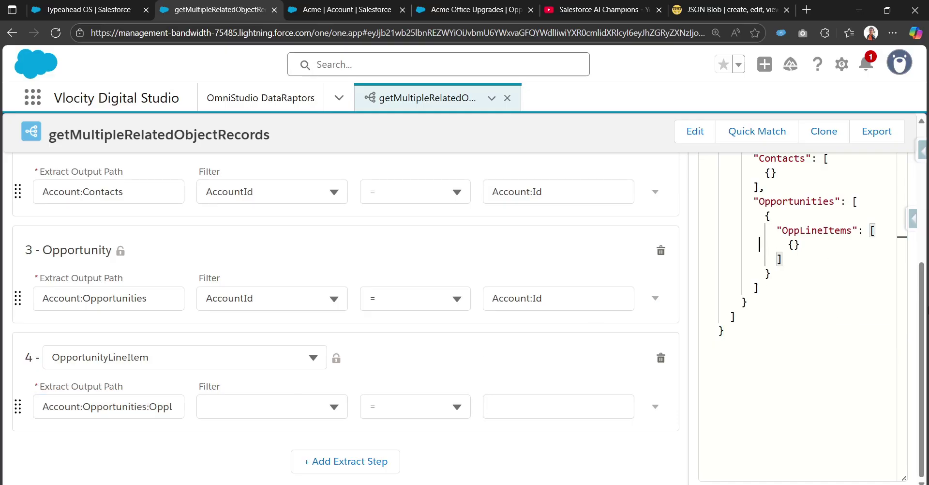
scroll(769, 245, "up", 3)
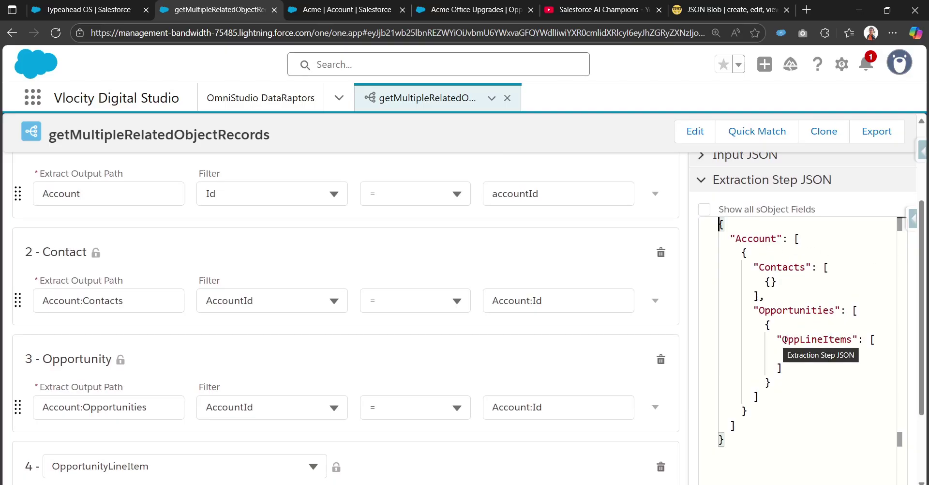
left_click_drag(783, 340, 852, 341)
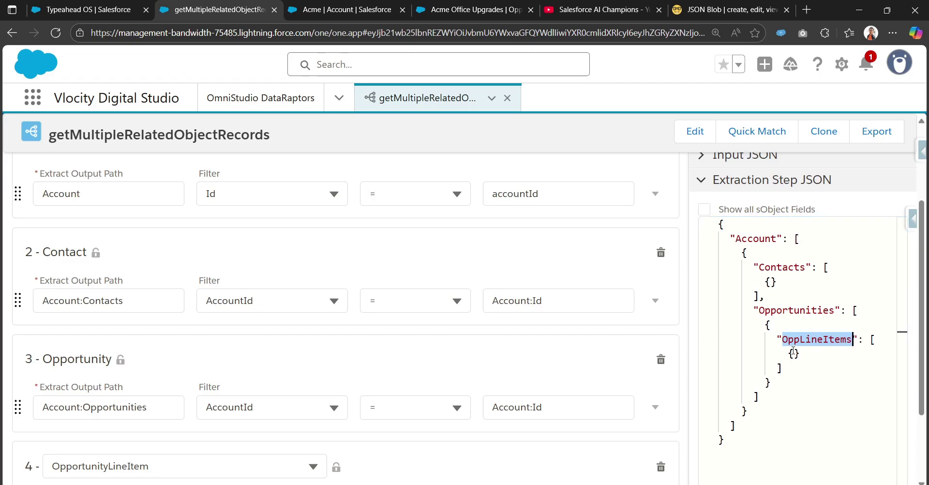
Choose OpportunityId as the filter field of the OpportunityLineItem extract step.
scroll(925, 289, "down", 3)
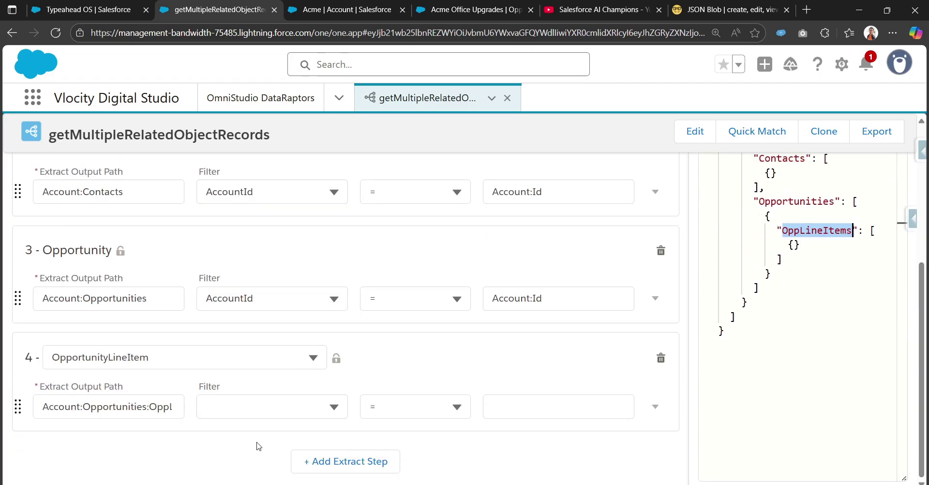
left_click(277, 413)
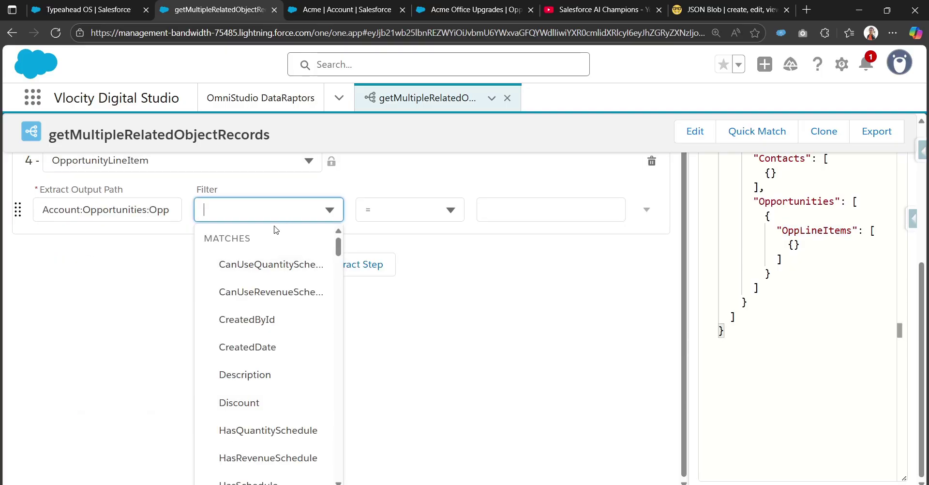
type("Opp")
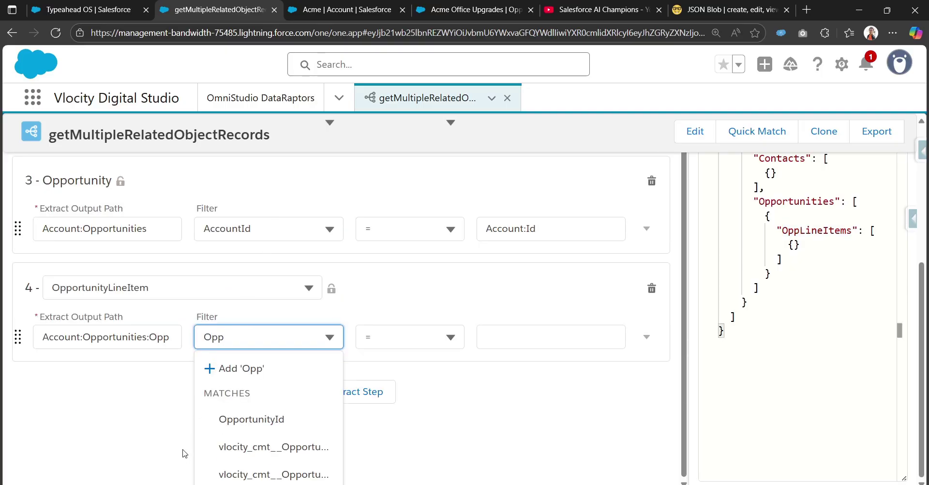
left_click(246, 420)
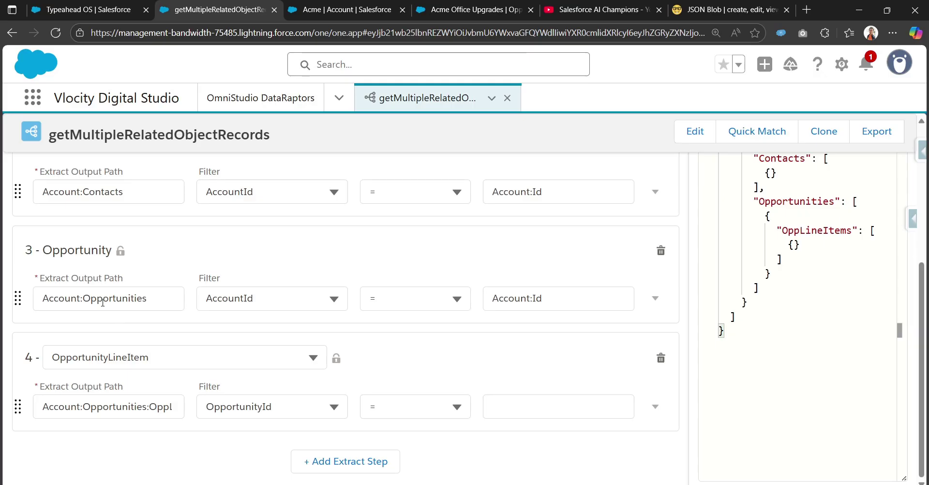
Set the OpportunityLineItem filter's comparison value to Account:Opportunities:Id, reusing the Opportunity step's output path.
left_click(169, 293)
double_click(168, 294)
key("ctrl+c")
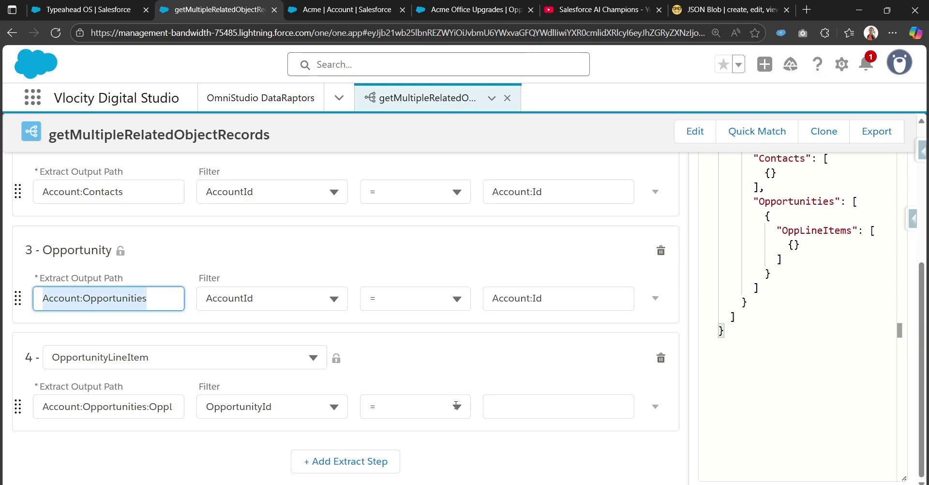
left_click(615, 398)
key("ctrl+v")
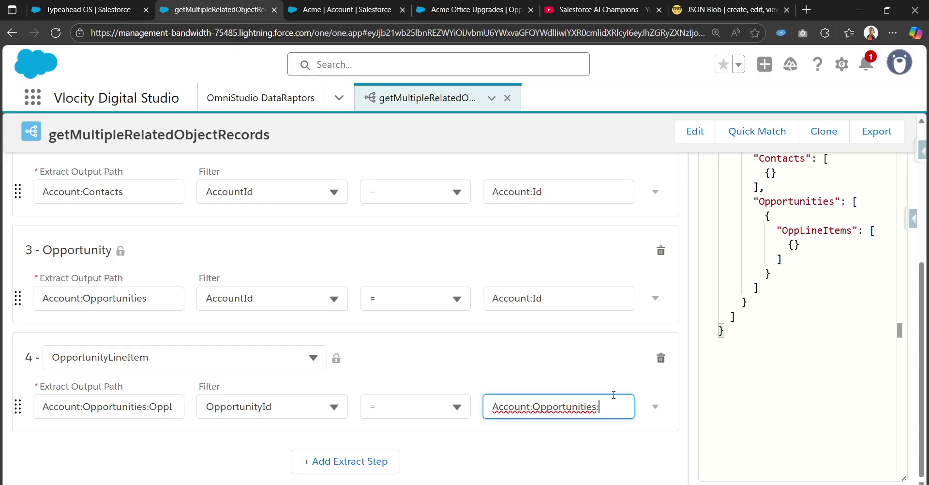
left_click(553, 356)
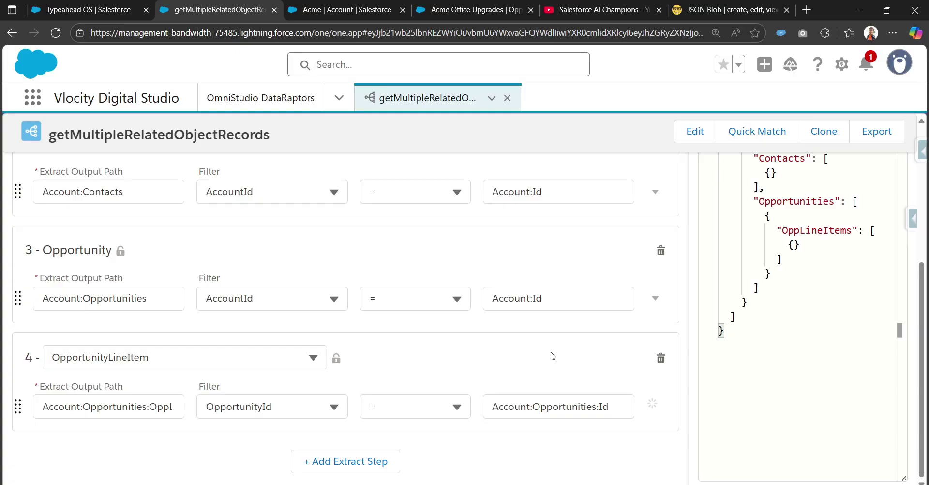
left_click_drag(607, 408, 491, 406)
key("ctrl+c")
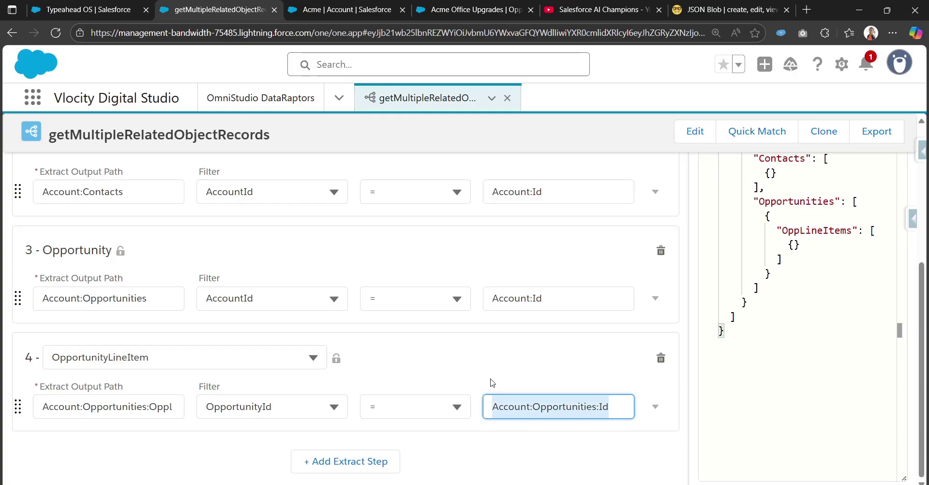
left_click(535, 364)
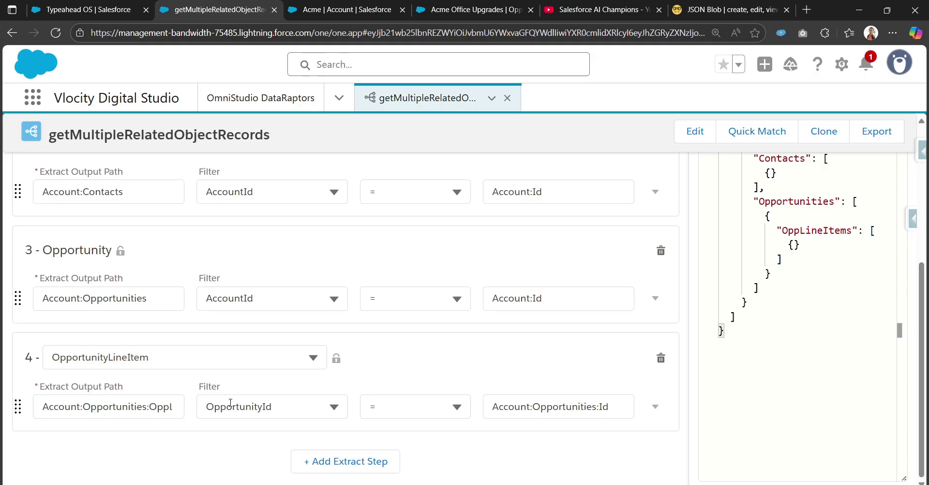
Add a new mapping row to the DataRaptor's output mappings.
scroll(230, 403, "up", 5)
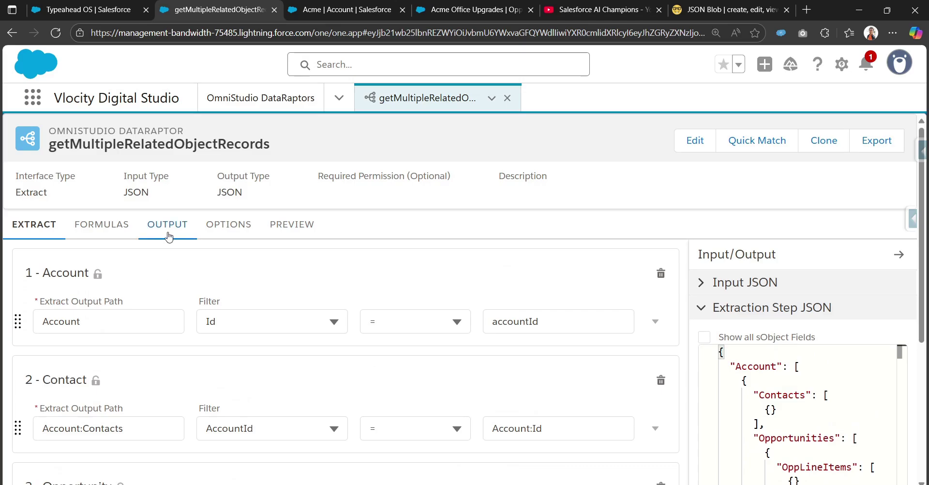
left_click(168, 237)
scroll(338, 325, "down", 3)
scroll(512, 352, "up", 3)
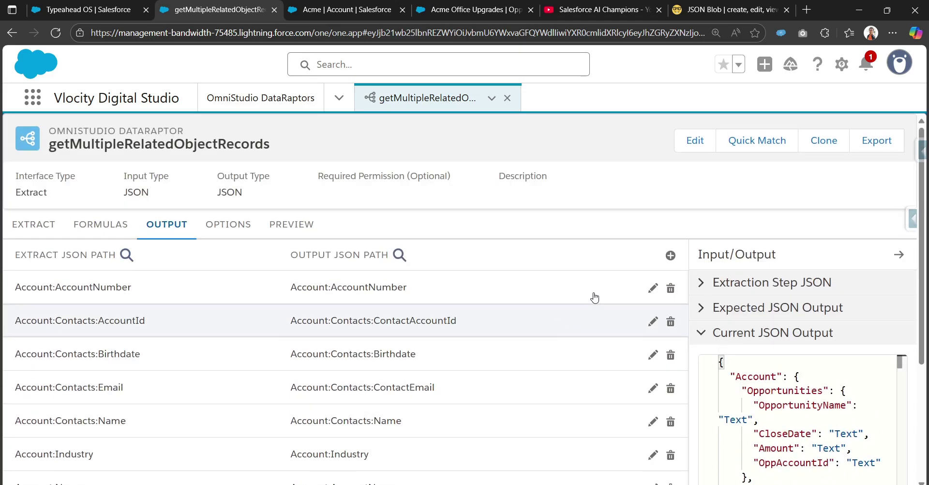
left_click(669, 254)
Set the new output mapping's extract JSON path to Account:Opportunities:OppLineItems:Name.
left_click(158, 275)
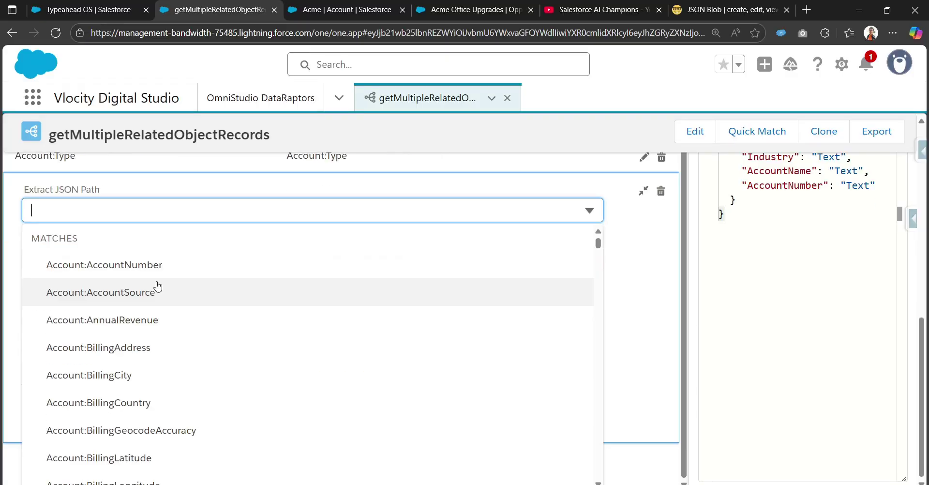
key("ctrl+v")
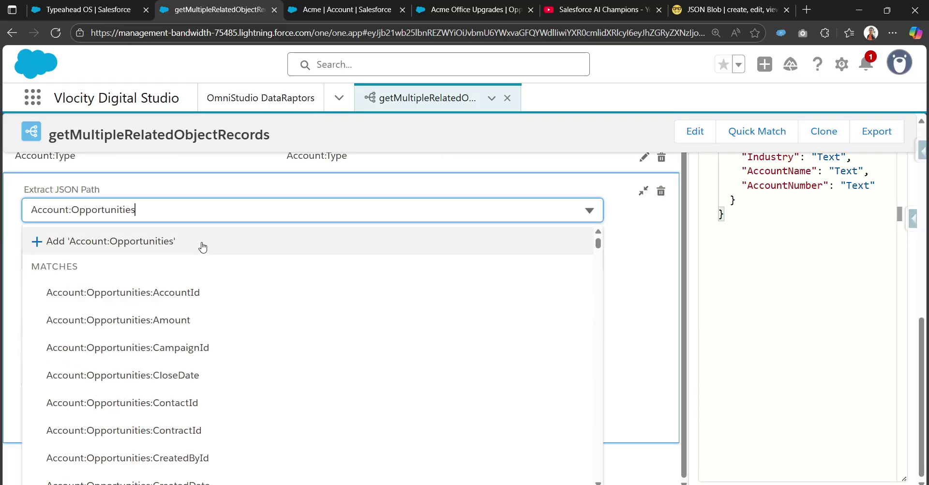
left_click(203, 245)
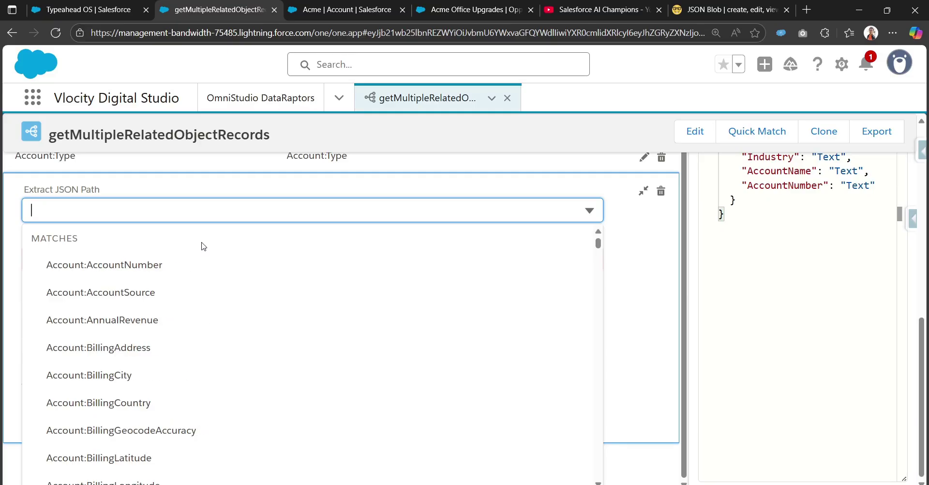
key("super+v")
left_click(152, 376)
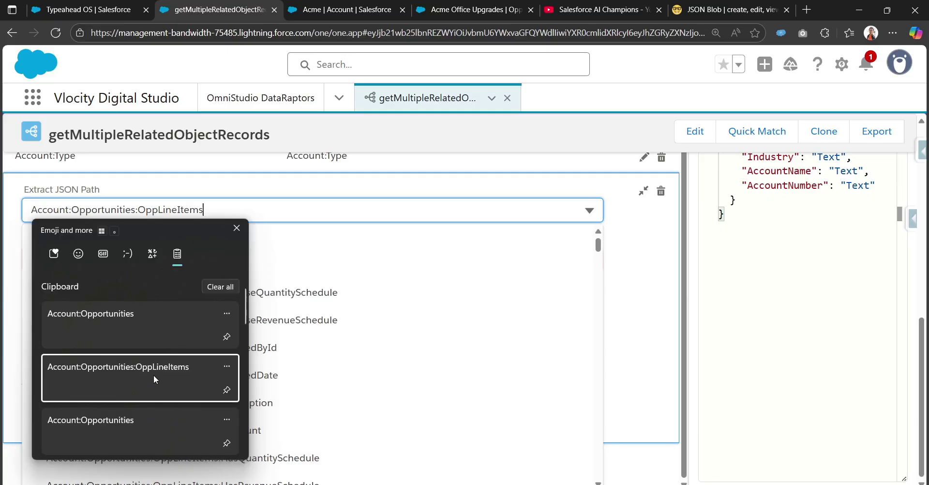
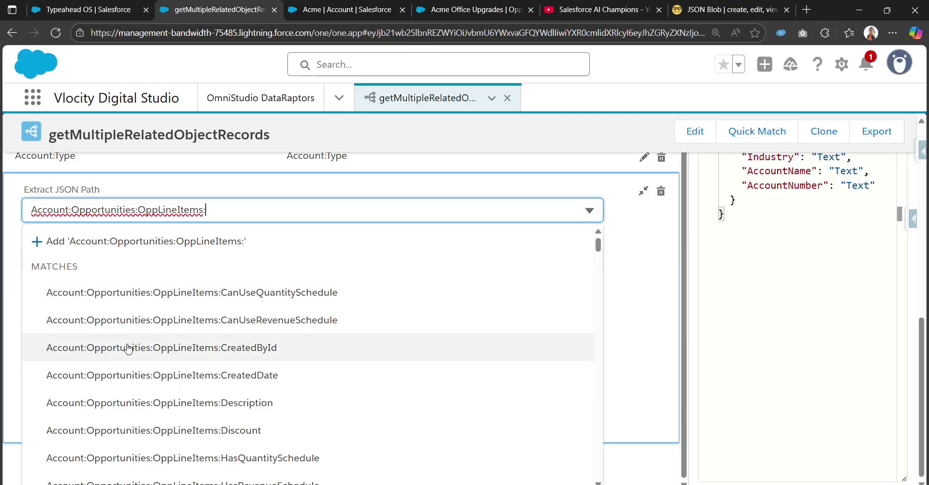
scroll(244, 427, "down", 2)
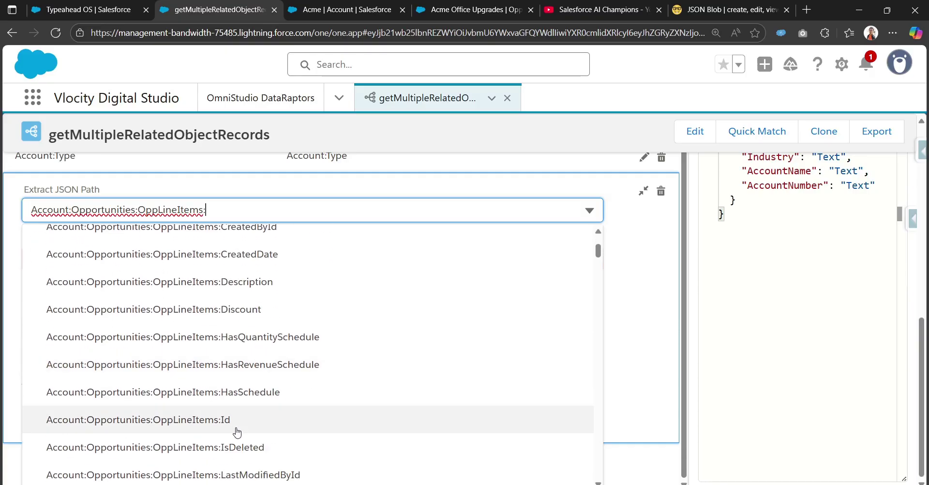
scroll(257, 450, "down", 4)
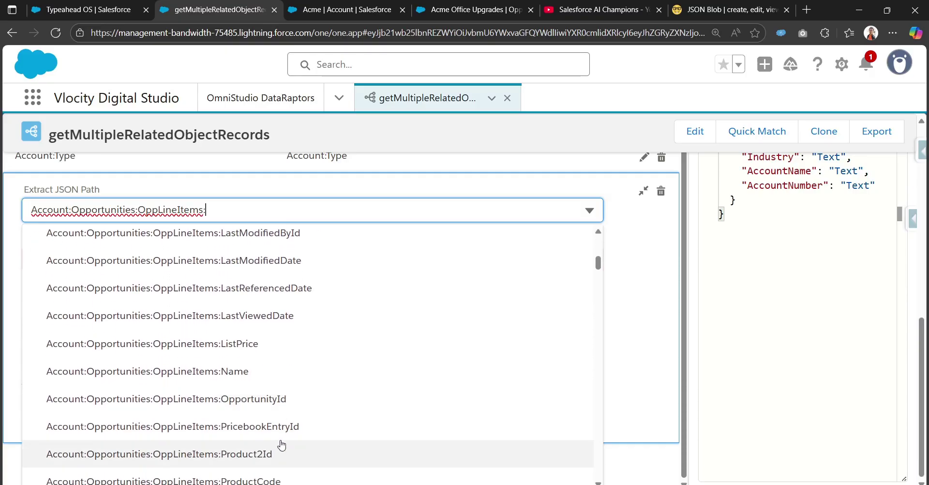
scroll(289, 375, "down", 1)
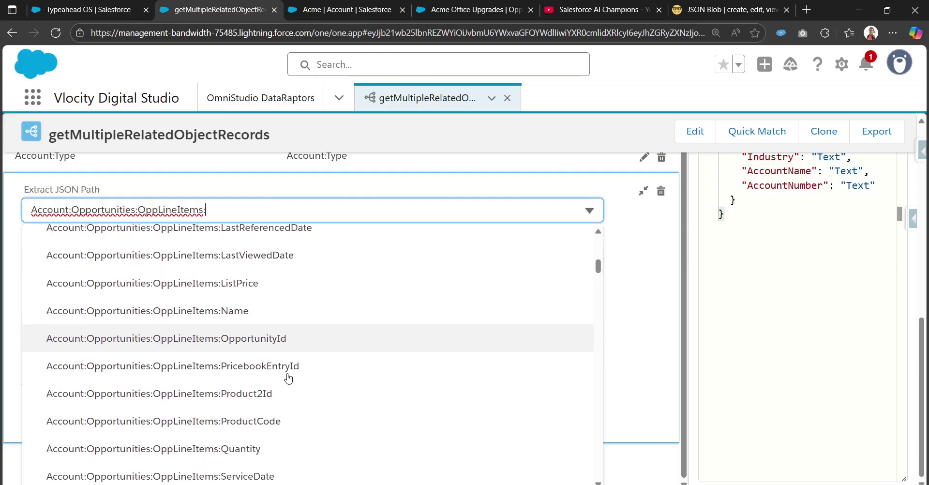
left_click(300, 312)
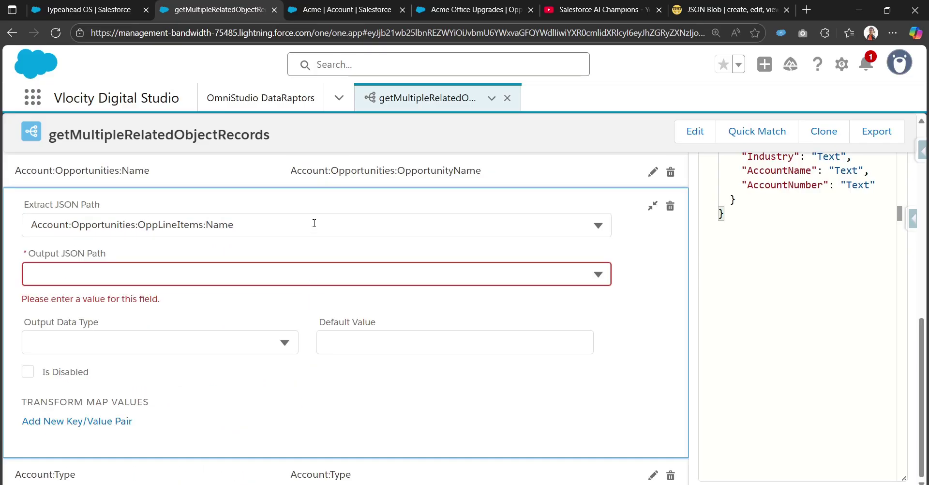
Reuse the line item name mapping's extract path to set its output JSON path to Account:Opportunities:OppLineItems:OppLineItemName.
left_click(314, 225)
triple_click(267, 215)
key("ctrl+c")
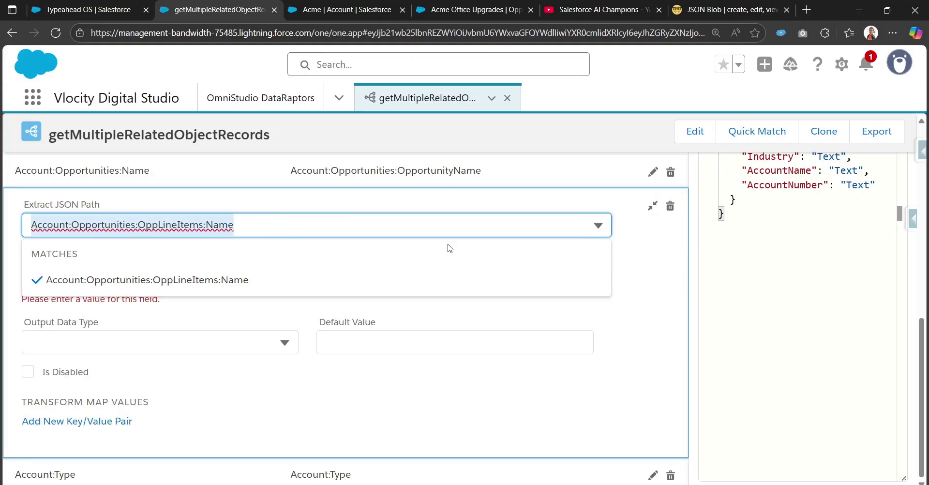
left_click(652, 206)
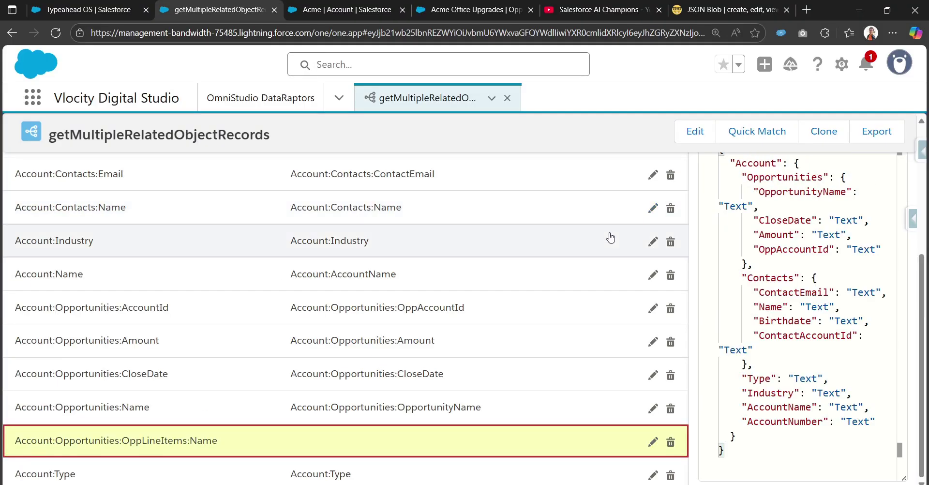
left_click(408, 451)
scroll(336, 412, "down", 2)
left_click(245, 388)
key("ctrl+v")
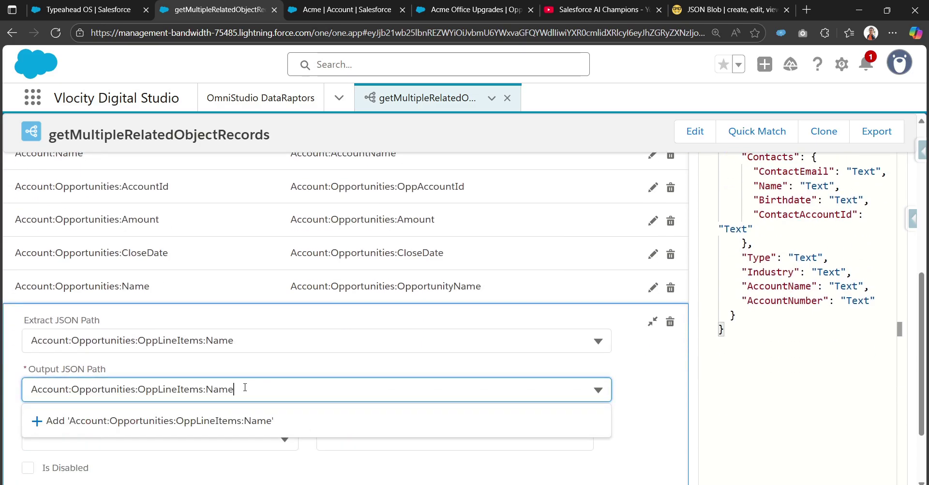
key("BackSpace")
key("BackSpace")
key("BackSpace")
key("BackSpace")
type("O")
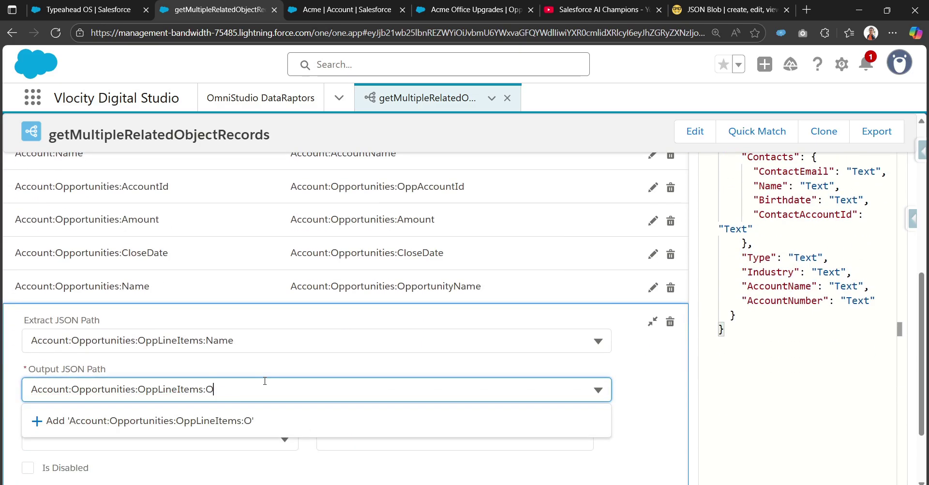
type("ppLineI")
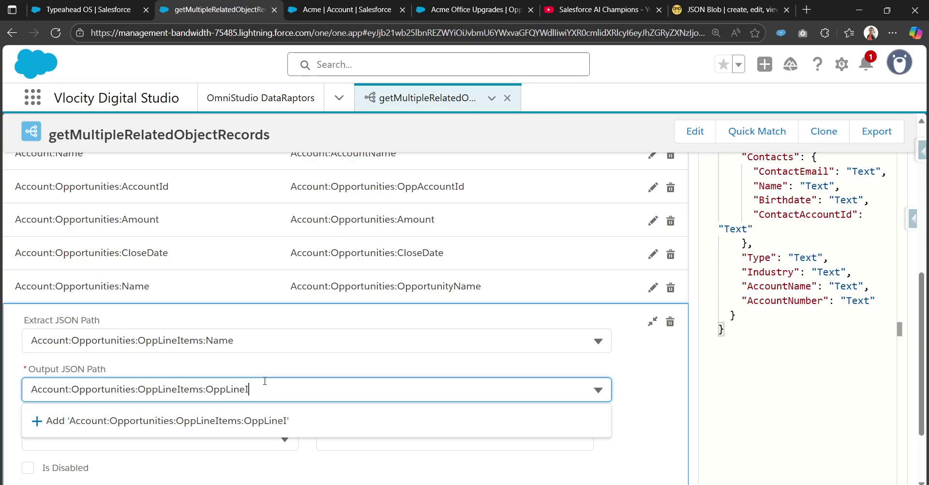
type("temName")
left_click(289, 425)
left_click(652, 321)
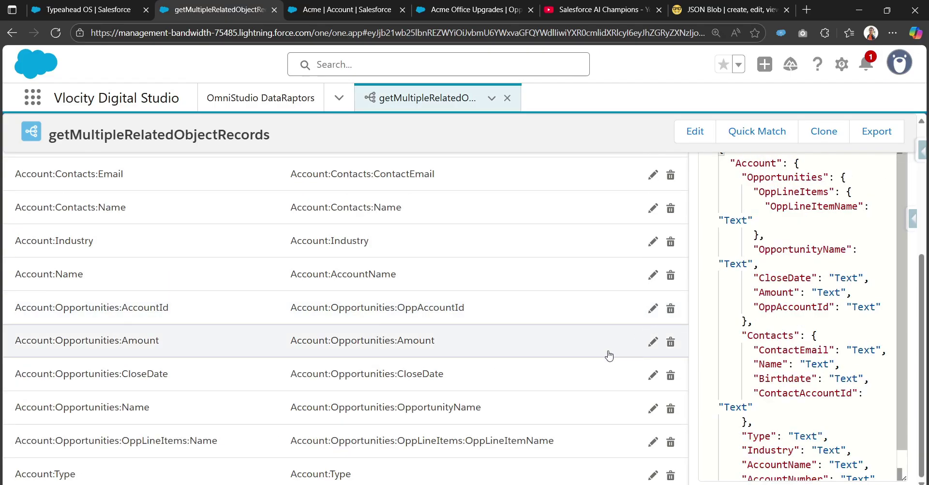
Add another output mapping with the extract JSON path Account:Opportunities:OppLineItems:Quantity.
left_click(670, 224)
left_click(264, 284)
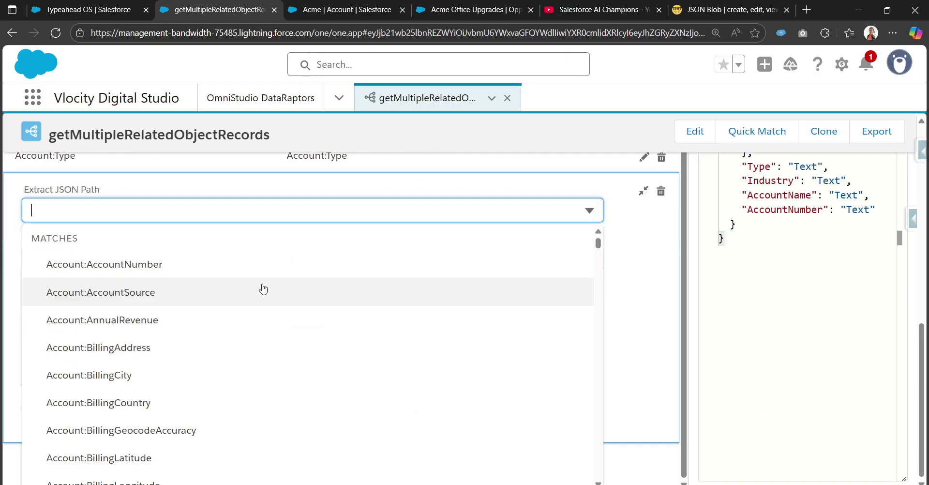
key("ctrl+v")
key("BackSpace")
key("BackSpace")
key("BackSpace")
key("BackSpace")
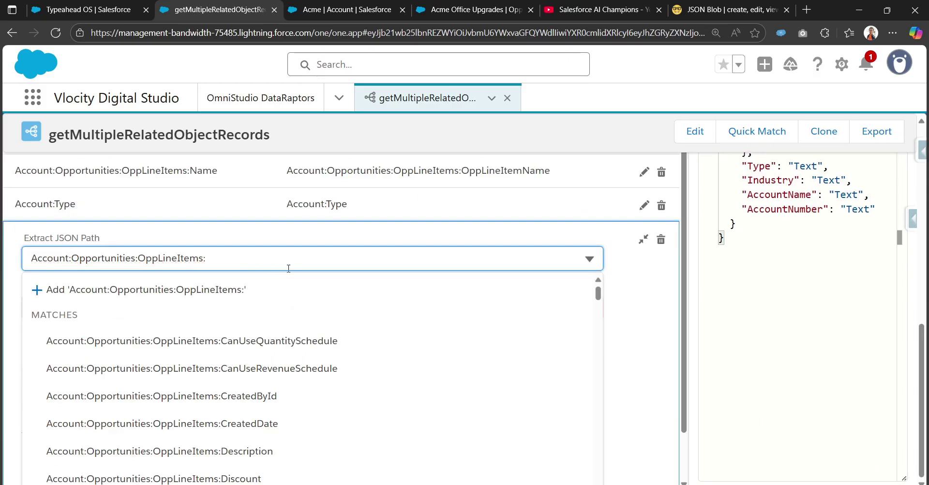
scroll(363, 417, "down", 10)
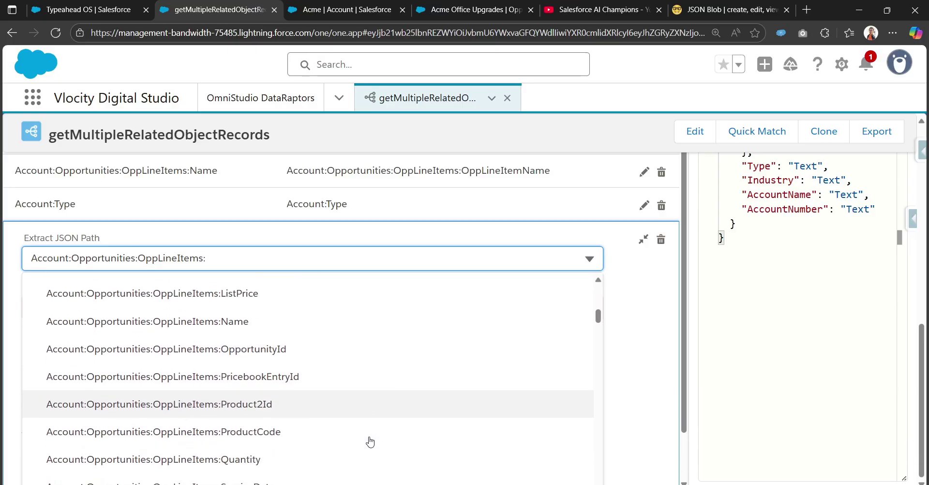
scroll(370, 441, "down", 2)
left_click(376, 387)
Set the Quantity mapping's output JSON path to Account:Opportunities:OppLineItems:Quantity and collapse the row.
left_click(304, 278)
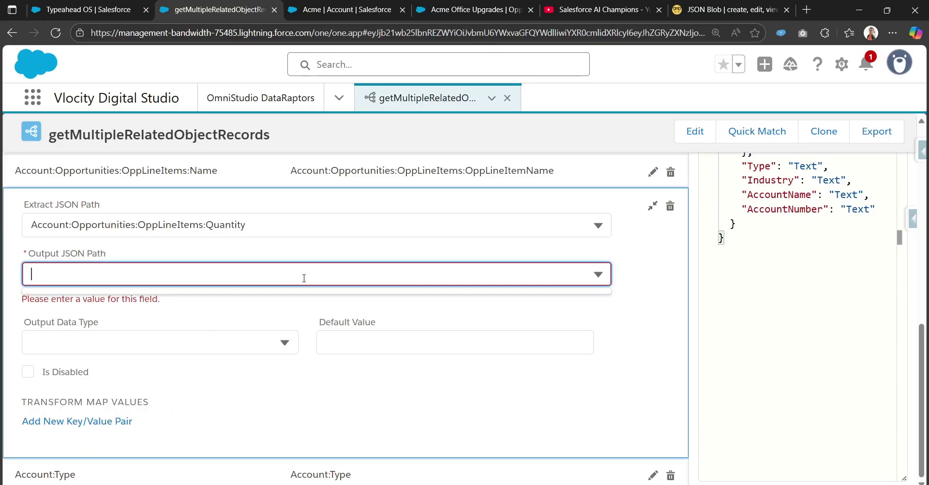
key("ctrl+v")
key("BackSpace")
key("BackSpace")
key("BackSpace")
key("BackSpace")
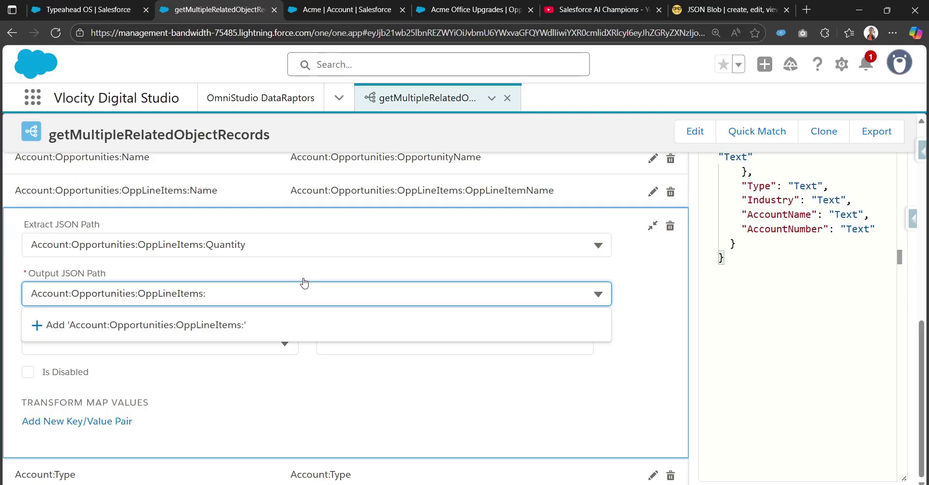
type("Quantity")
left_click(266, 334)
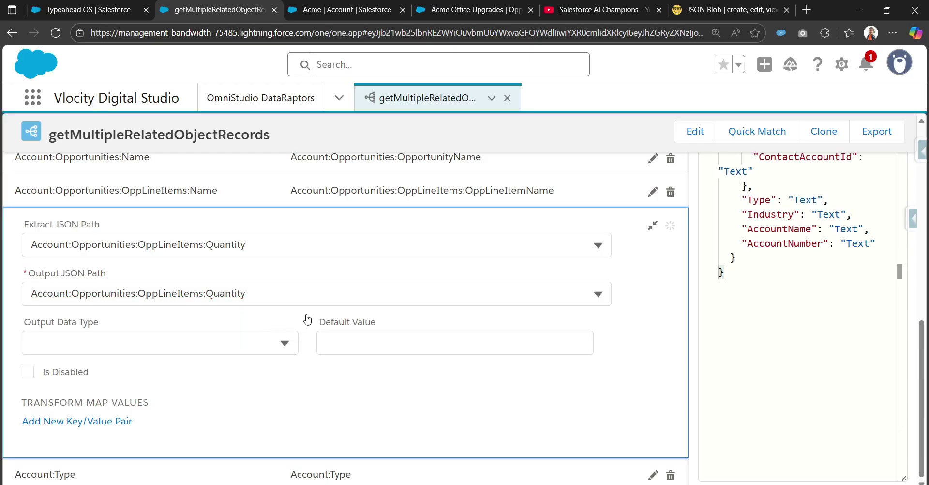
left_click(653, 226)
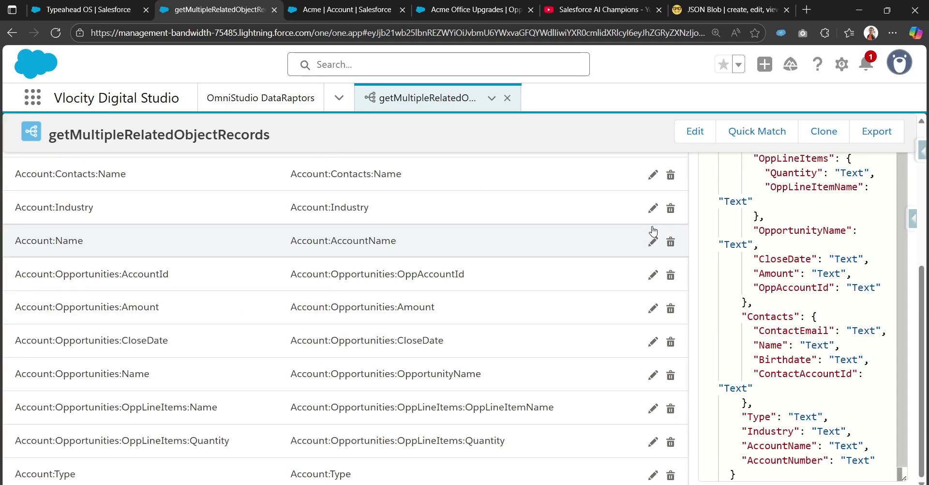
Add another output mapping with the extract JSON path Account:Opportunities:OppLineItems:TotalPrice.
scroll(657, 239, "up", 5)
left_click(670, 250)
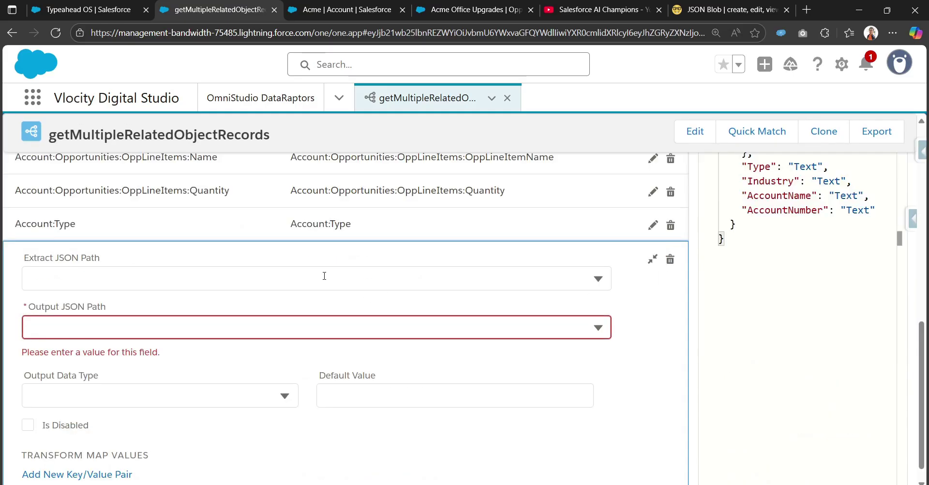
left_click(326, 275)
key("ctrl+v")
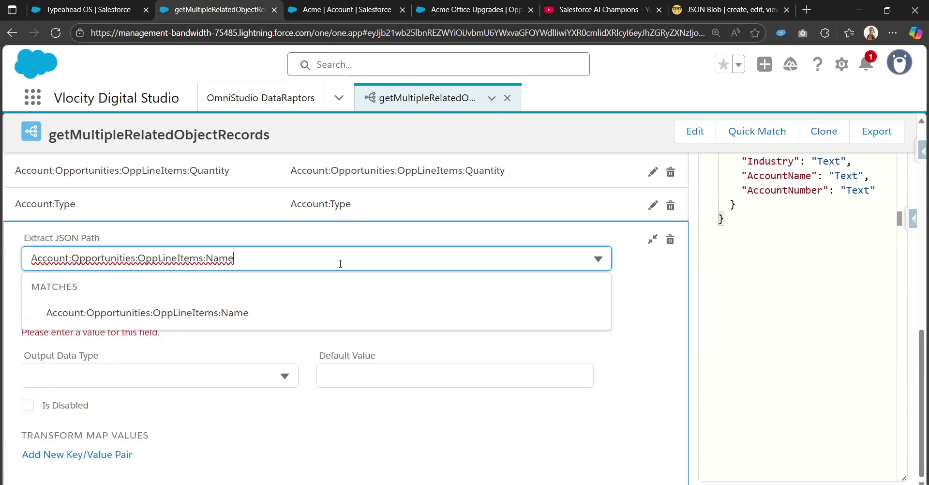
key("BackSpace")
key("BackSpace")
key("BackSpace")
key("BackSpace")
scroll(325, 472, "down", 4)
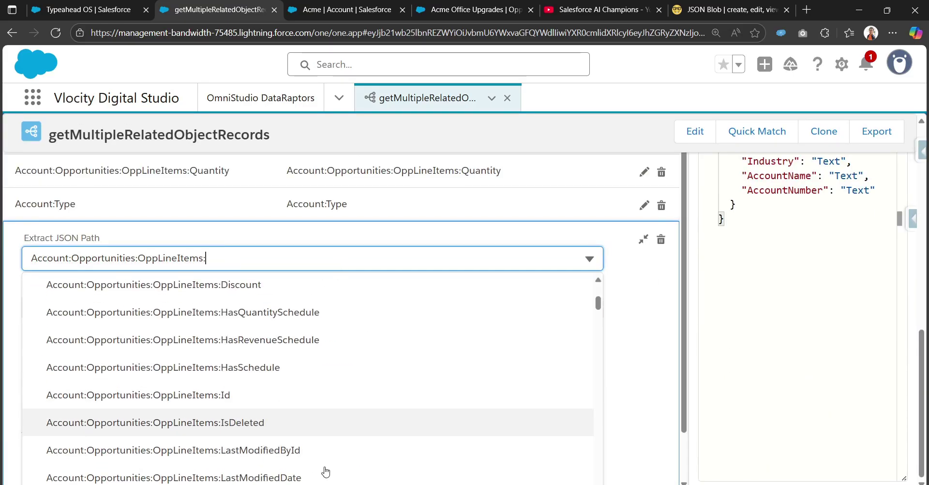
scroll(344, 469, "down", 7)
scroll(374, 475, "up", 2)
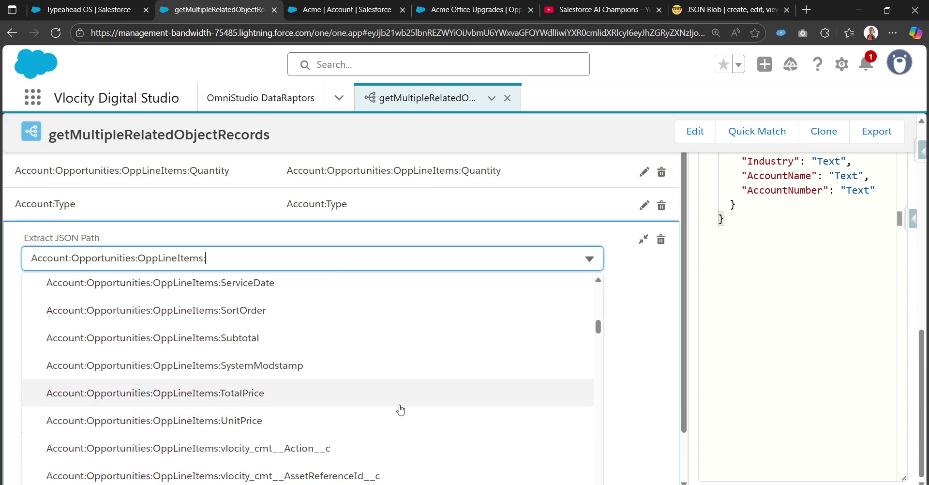
left_click(401, 410)
Set the TotalPrice mapping's output JSON path to Account:Opportunities:OppLineItems:TotalPrice.
left_click(313, 277)
type("Account:Opportunities:OppLineItems:Name")
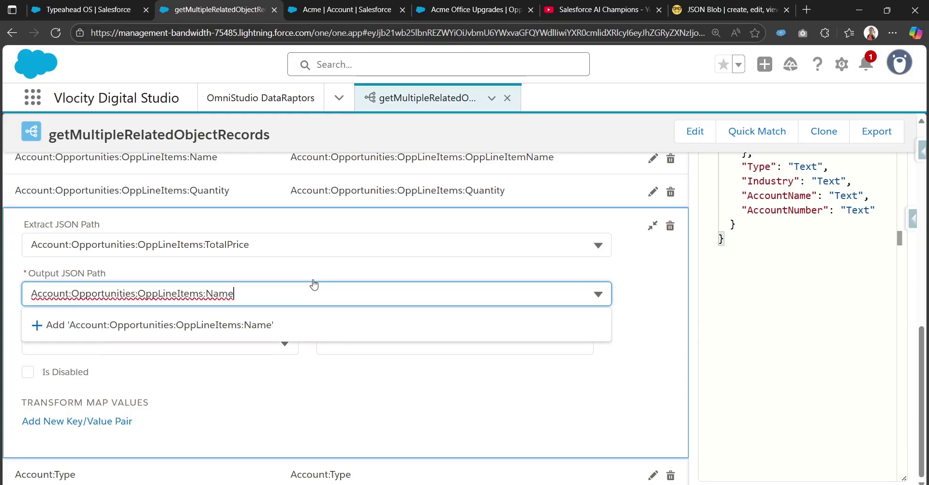
key("BackSpace")
key("BackSpace")
key("BackSpace")
key("BackSpace")
type("Tot")
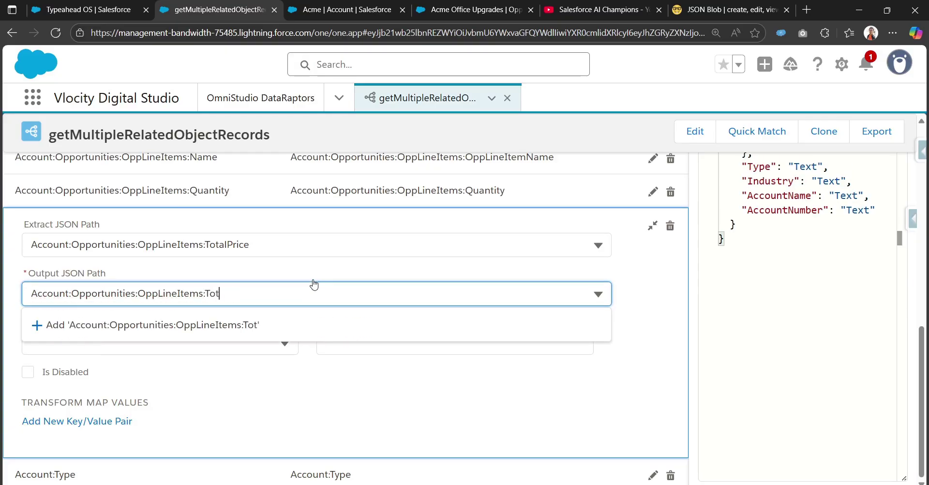
type("alPrice")
left_click(440, 334)
Add another output mapping with the extract JSON path Account:Opportunities:OppLineItems:ProductCode.
scroll(672, 217, "up", 10)
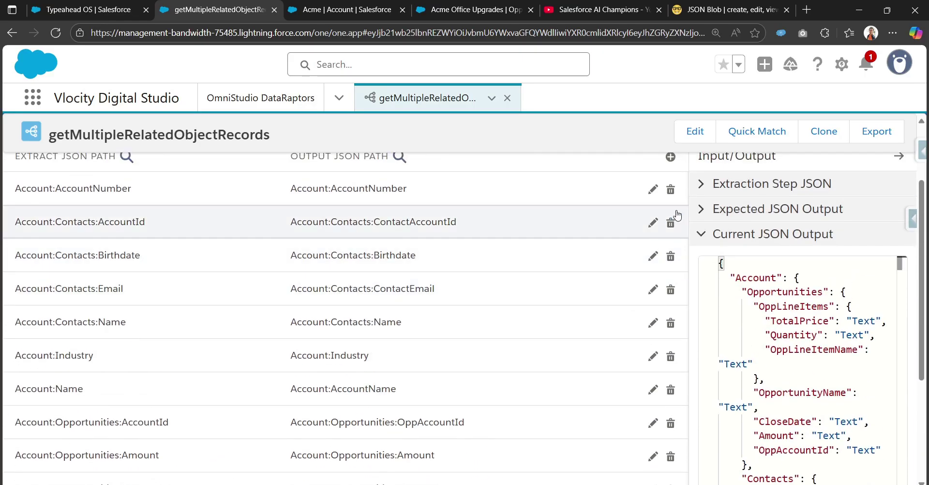
left_click(670, 210)
left_click(252, 289)
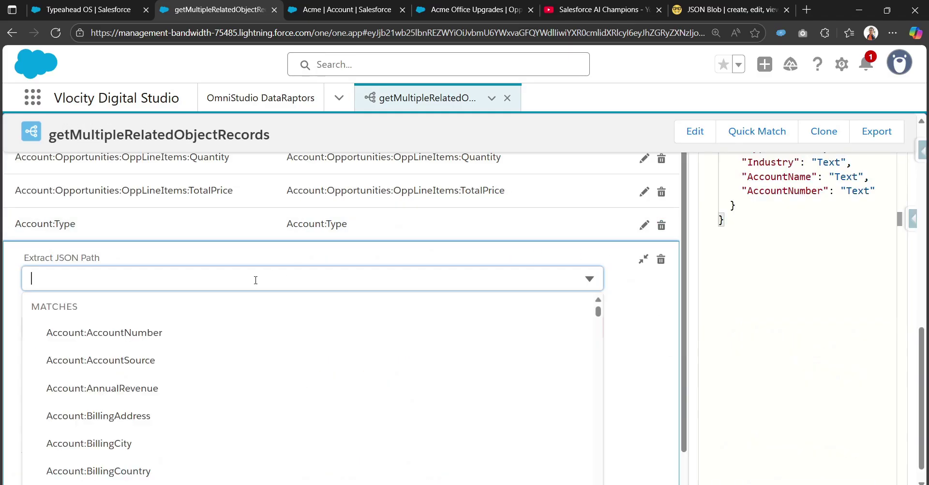
type("Account:Opportunities:OppLineItems:Name")
key("BackSpace")
key("BackSpace")
key("BackSpace")
key("BackSpace")
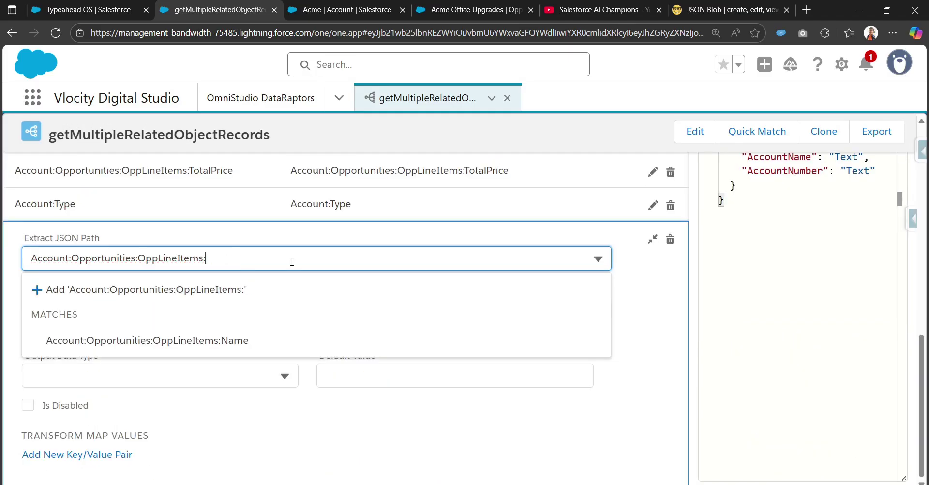
type("Pro")
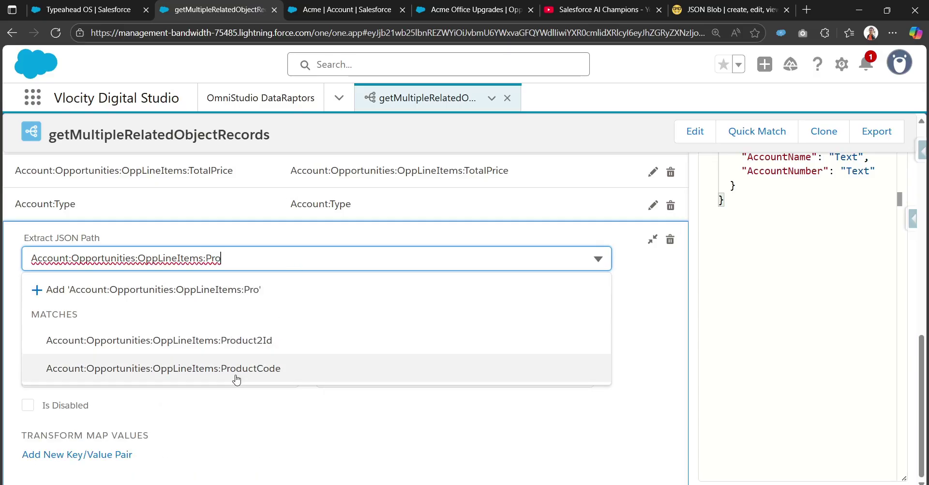
left_click(242, 369)
Set the ProductCode mapping's output JSON path to Account:Opportunities:OppLineItems:ProductCode and collapse the row.
left_click(428, 214)
type("Account:Opportunities:OppLineItems:Name")
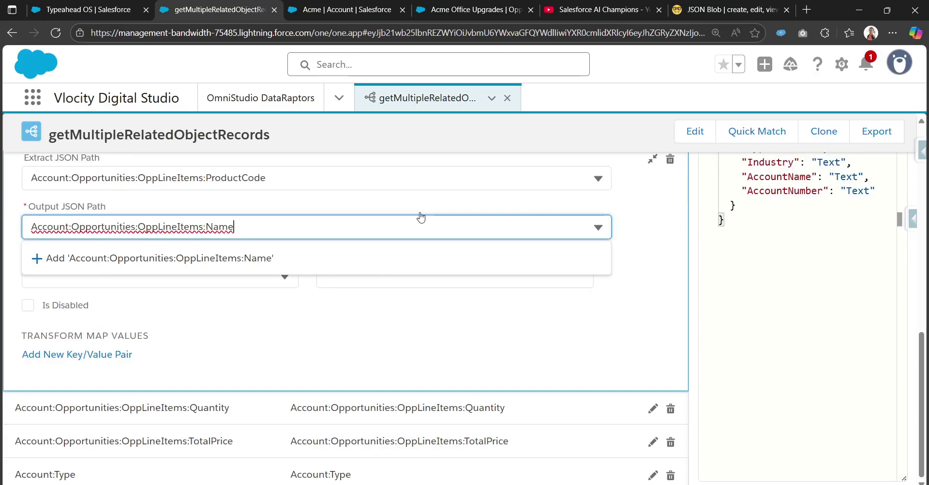
key("BackSpace")
key("BackSpace")
key("BackSpace")
key("BackSpace")
type("Pro")
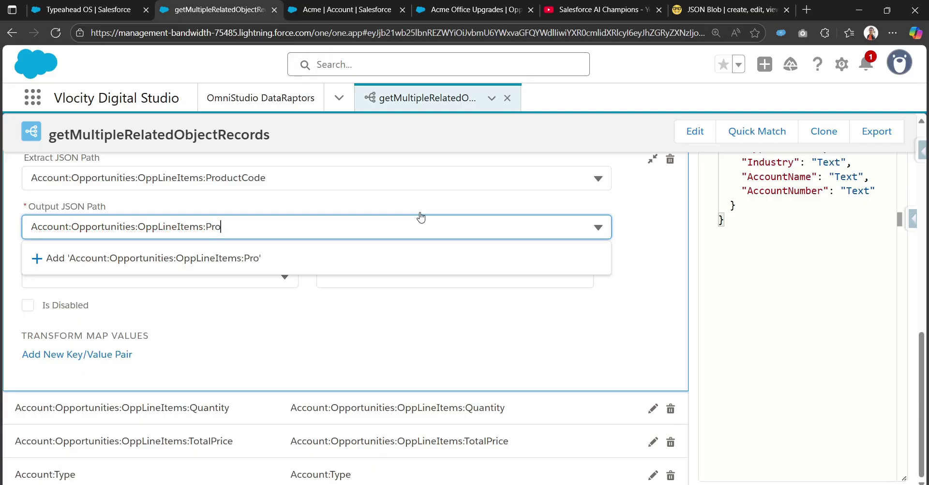
type("ductCode")
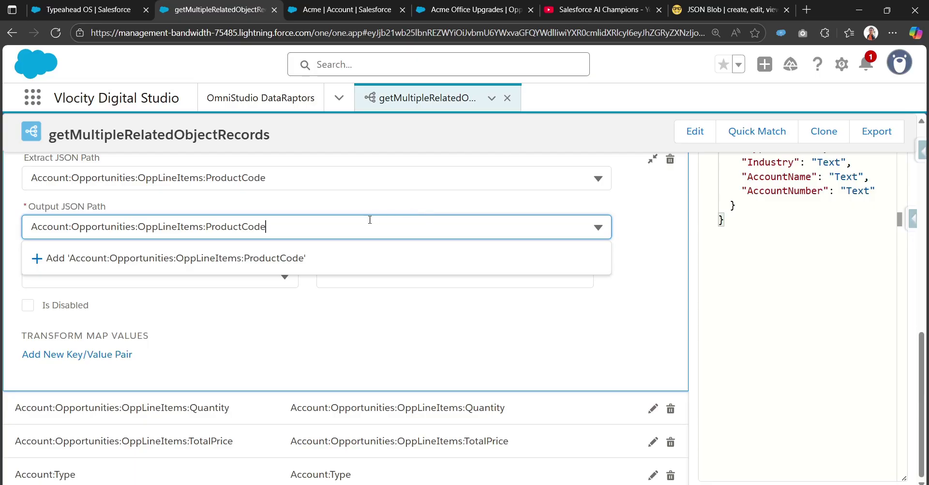
left_click(322, 261)
scroll(582, 237, "up", 10)
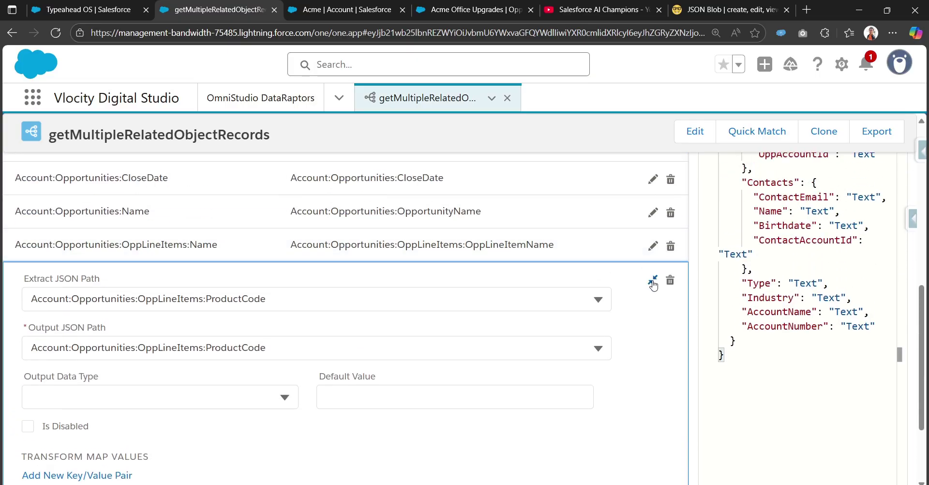
Execute the DataRaptor preview again with the existing accountId and copy the entire JSON response.
left_click(306, 235)
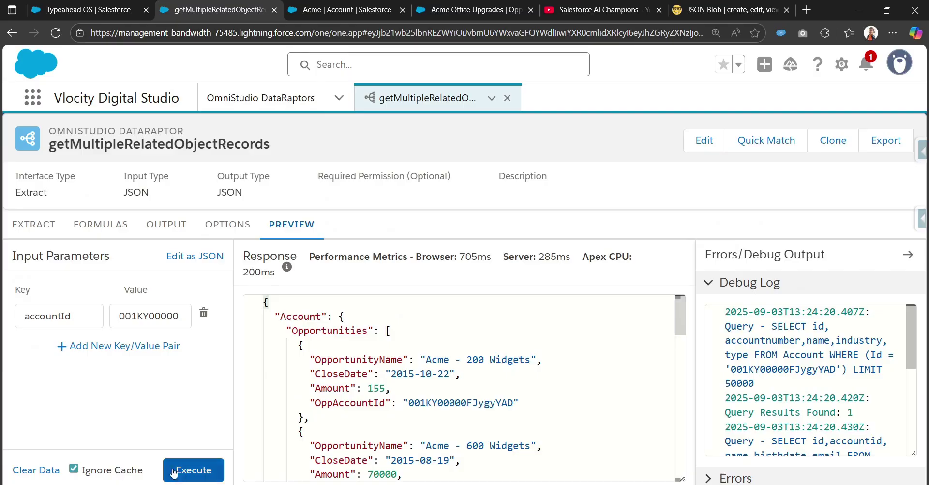
left_click(189, 469)
left_click(389, 330)
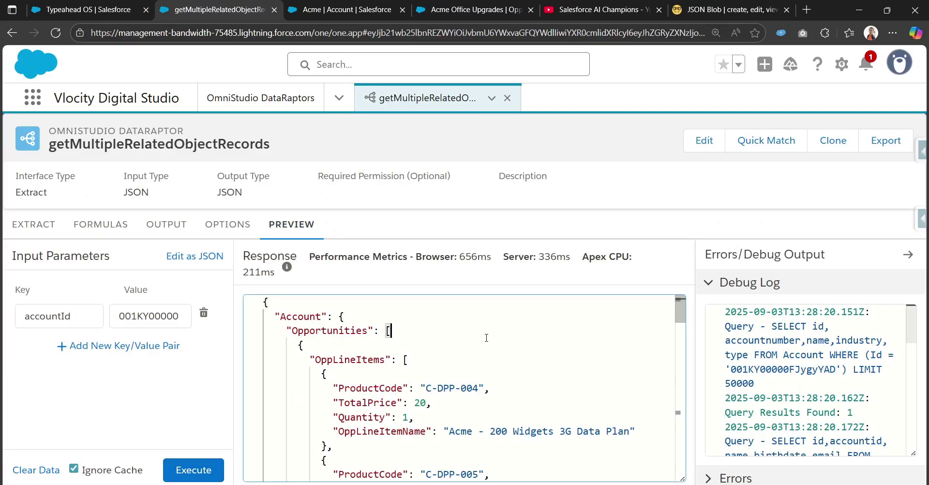
key("ctrl+a")
Switch to JSON Blob and replace all of the editor's JSON with the copied response.
left_click(766, 5)
left_click(297, 220)
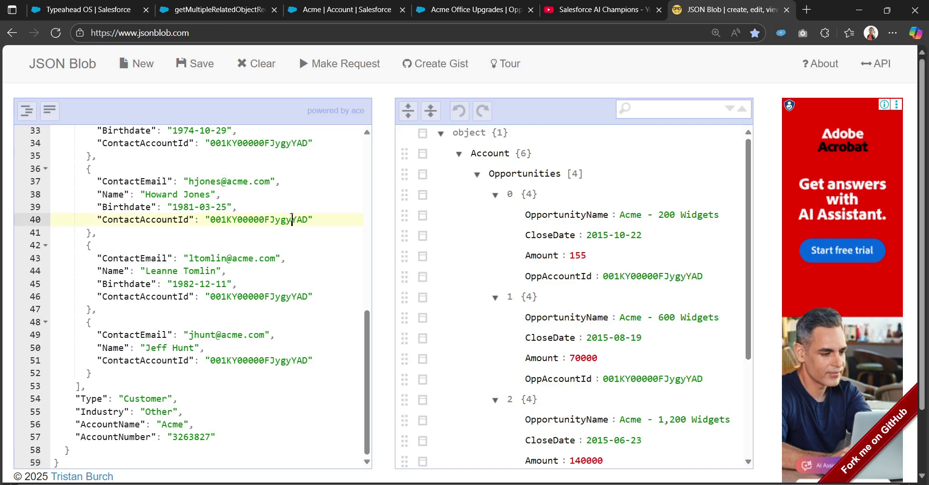
key("ctrl+a")
key("ctrl+v")
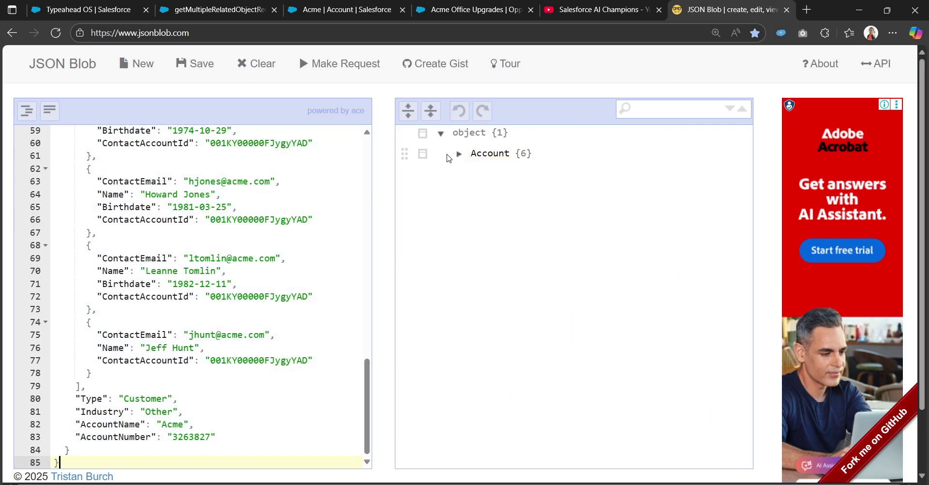
Expand Account, Opportunities and the first opportunity in the JSON tree, and examine the fields of each of its OppLineItems.
left_click(459, 153)
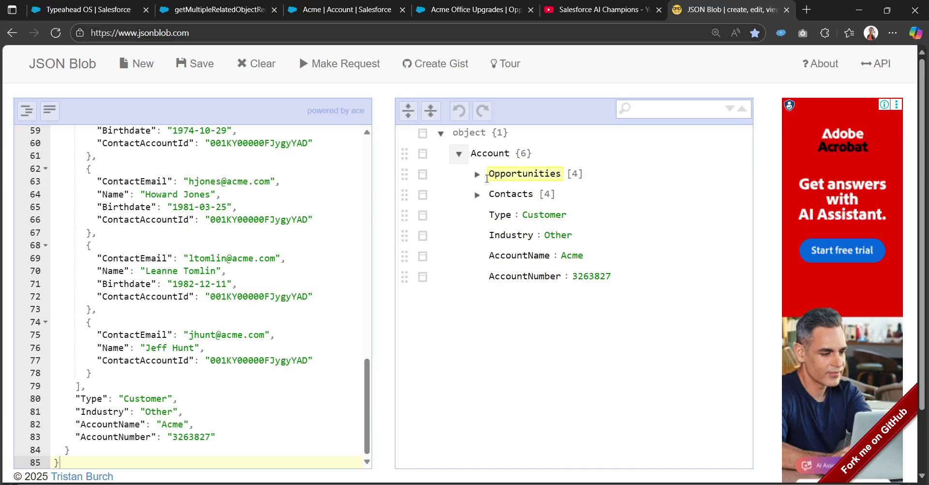
left_click(478, 174)
left_click(496, 195)
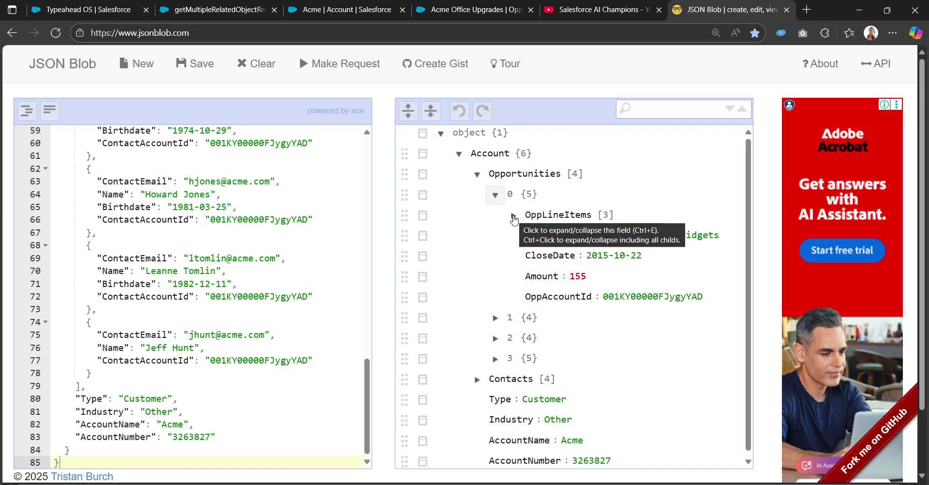
left_click(513, 215)
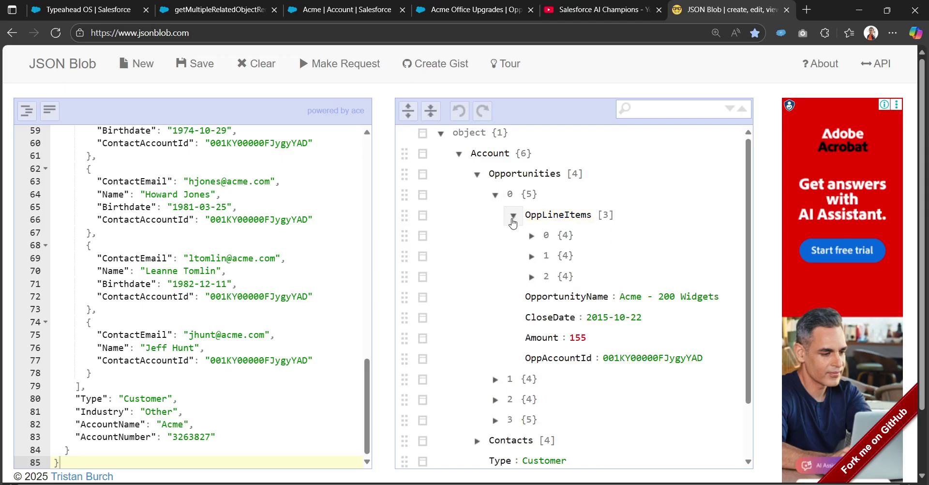
left_click(530, 236)
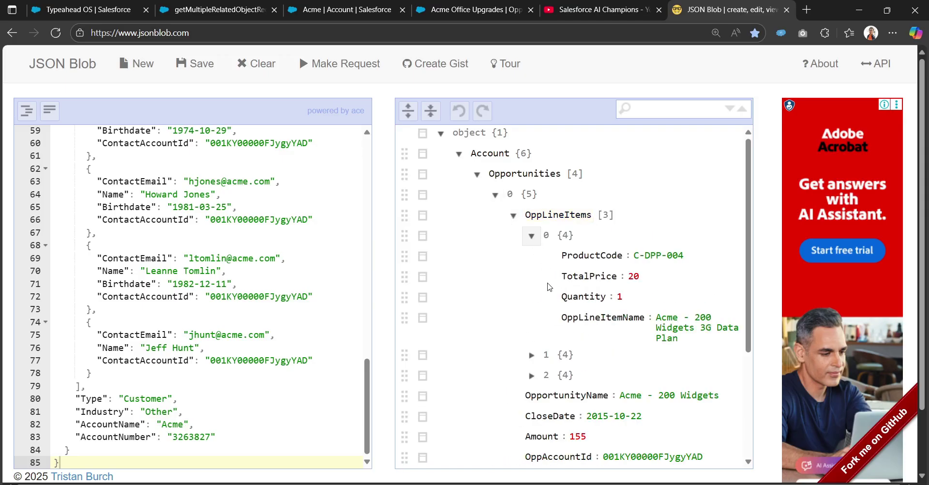
left_click(531, 356)
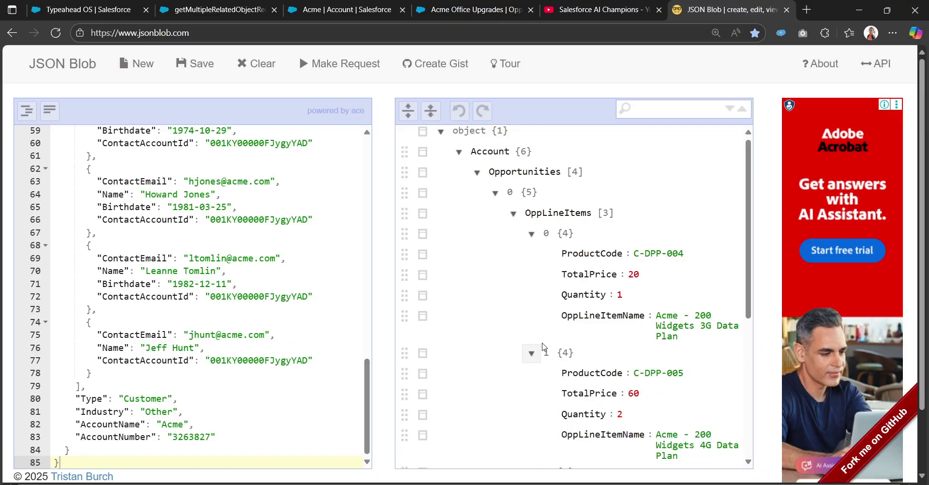
scroll(530, 352, "down", 3)
left_click(532, 292)
scroll(533, 319, "down", 3)
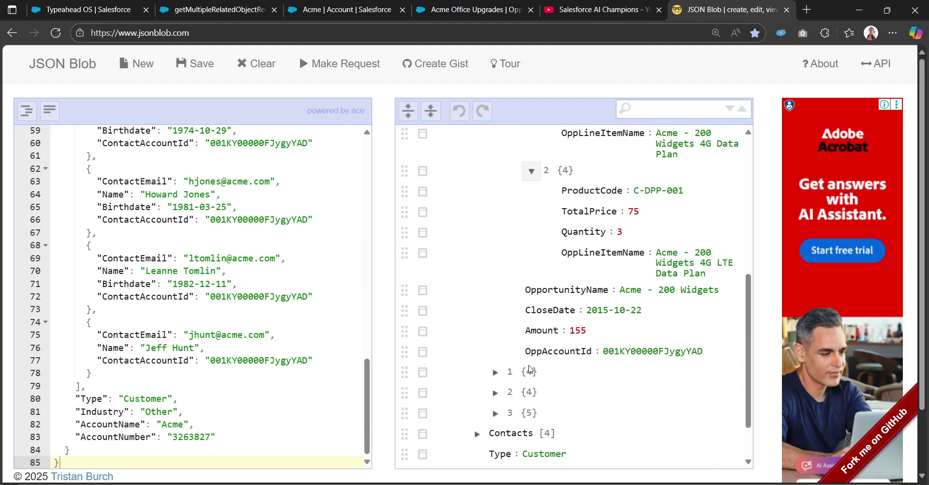
Examine opportunities 1, 2 and 3 in the JSON tree, including the OppLineItems of the Acme Office Upgrades opportunity.
left_click(497, 314)
scroll(506, 327, "down", 2)
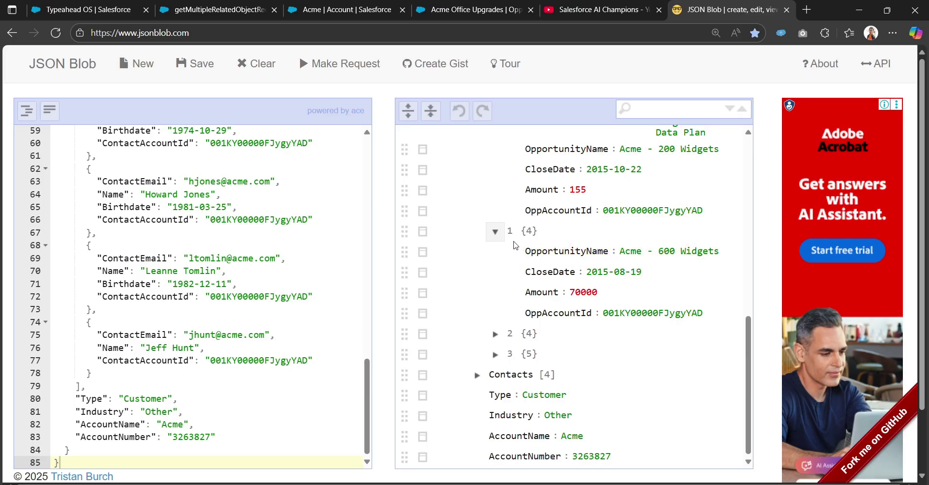
left_click(495, 232)
left_click(496, 332)
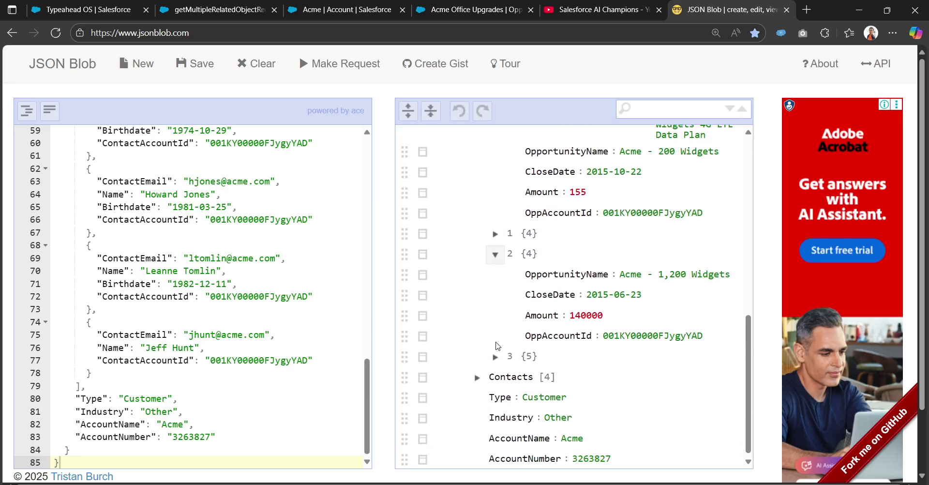
left_click(494, 253)
left_click(496, 353)
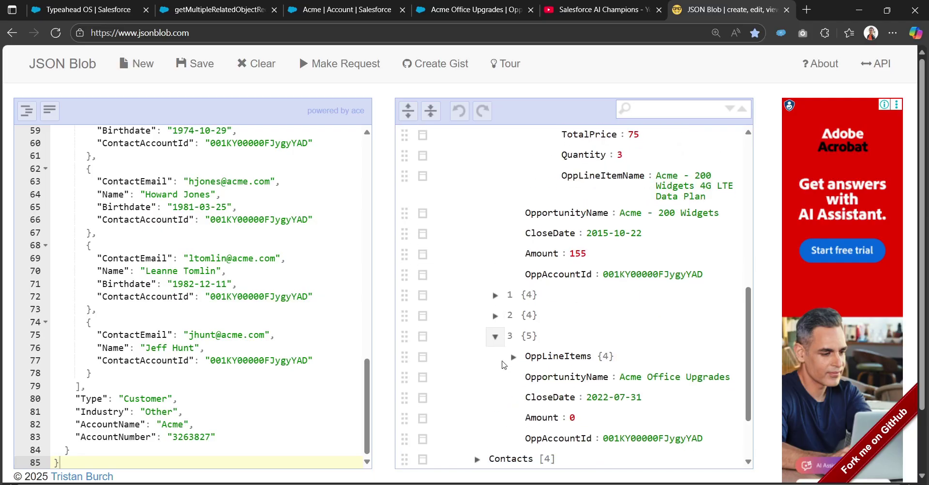
left_click(514, 273)
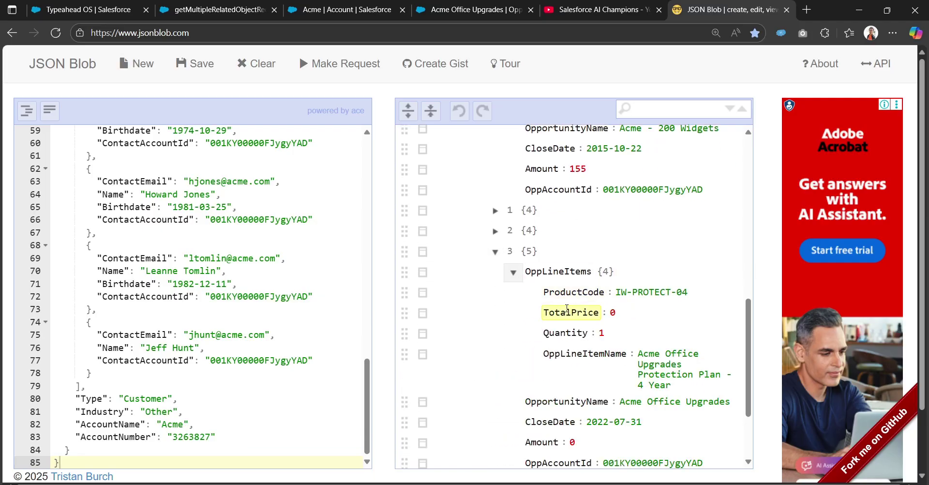
scroll(564, 329, "down", 3)
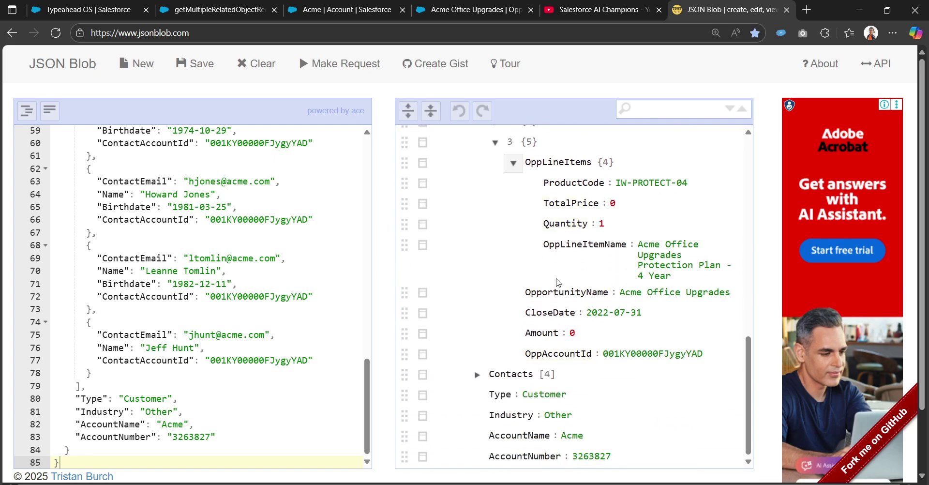
scroll(583, 310, "up", 2)
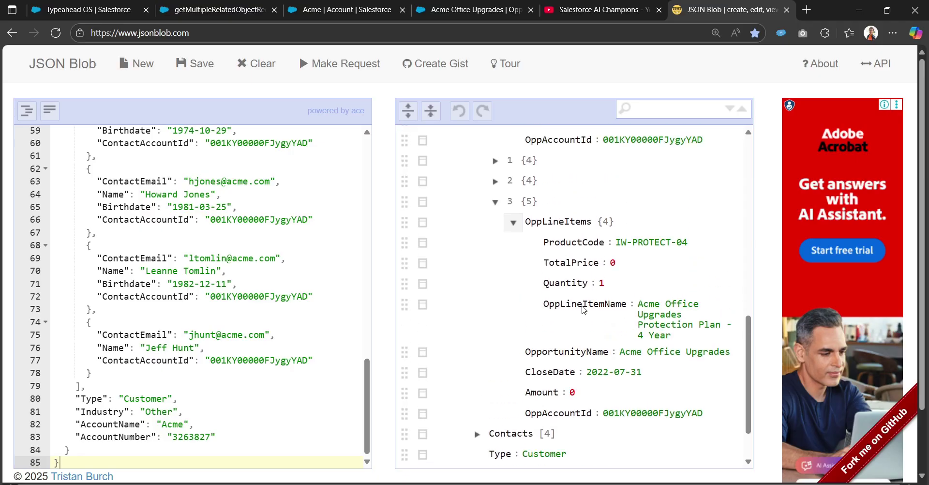
scroll(583, 309, "up", 10)
Check the Acme Office Upgrades opportunity record in Salesforce, and return to the DataRaptor preview to review its line items in the response.
left_click(429, 7)
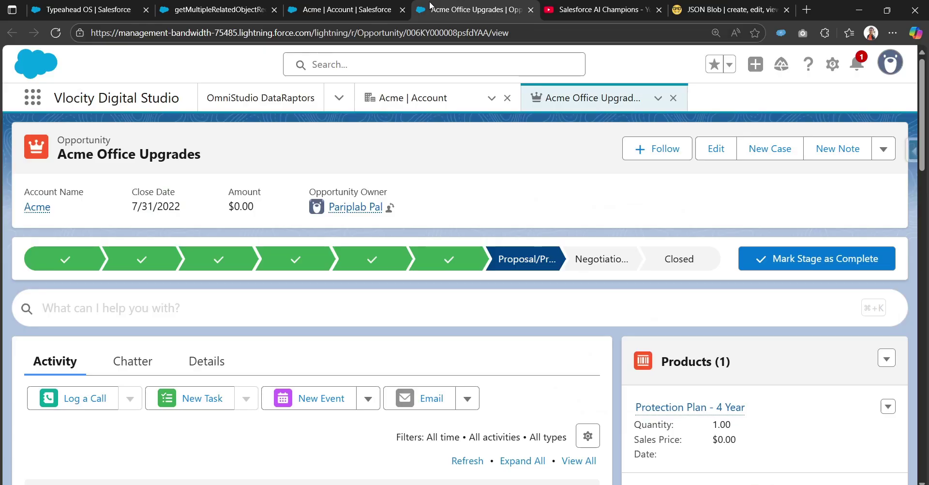
left_click(368, 7)
left_click(215, 11)
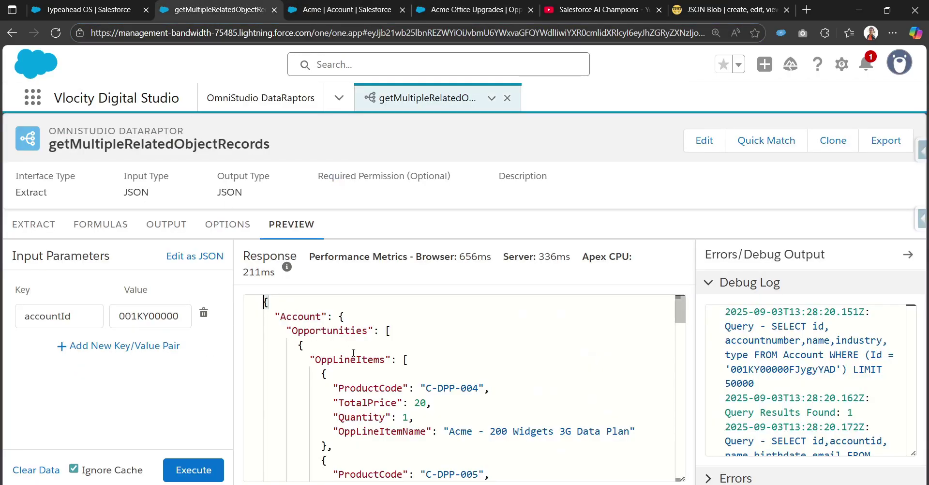
scroll(353, 352, "down", 10)
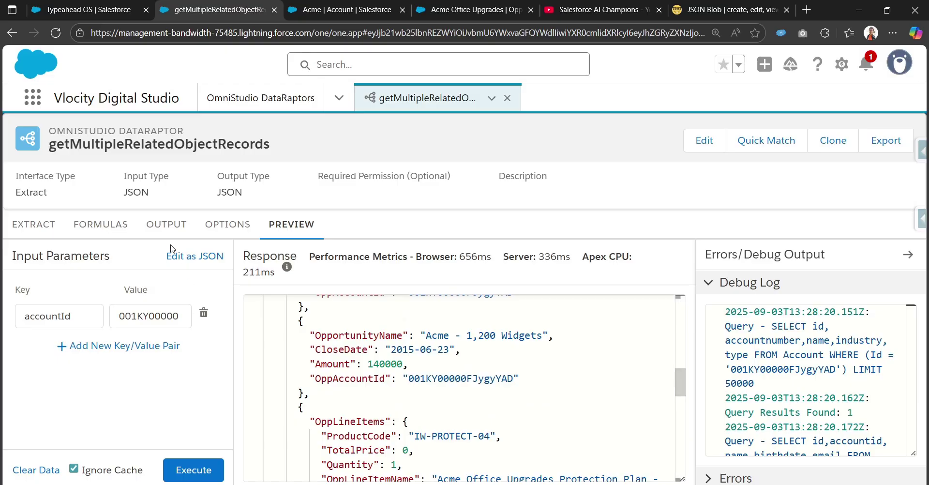
Review the output paths and filters of the Account, Contact, Opportunity and OpportunityLineItem extract steps.
left_click(48, 227)
scroll(553, 295, "down", 2)
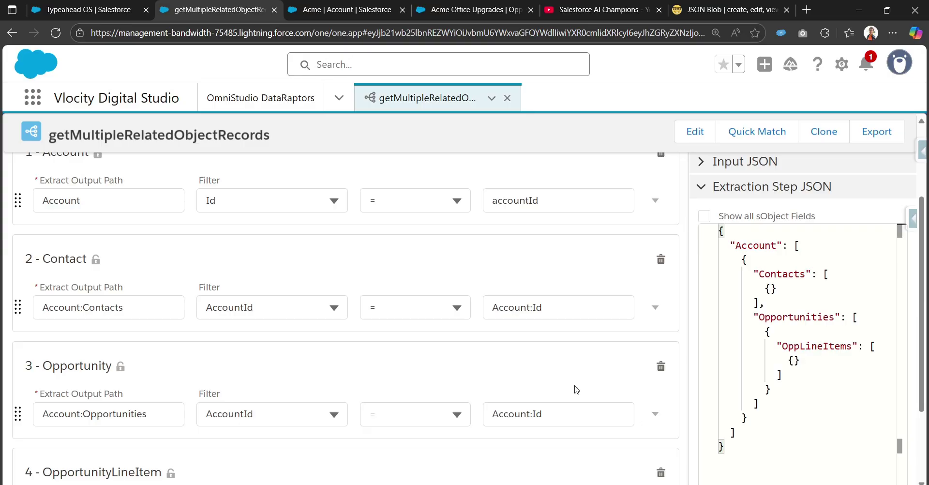
scroll(591, 380, "down", 2)
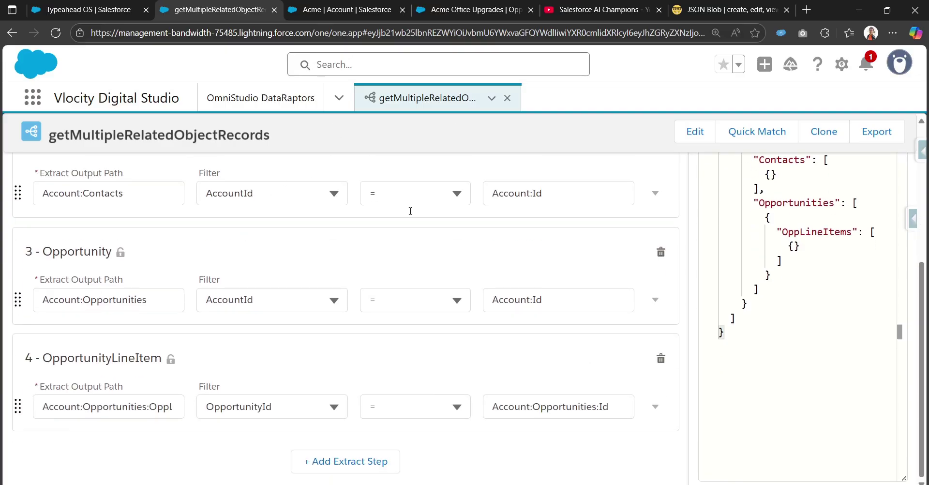
scroll(375, 303, "up", 4)
scroll(373, 307, "down", 4)
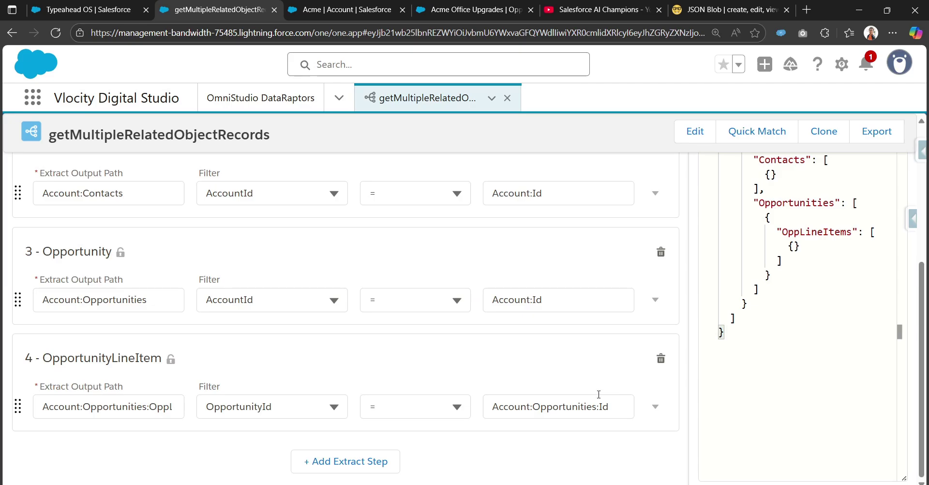
scroll(599, 394, "up", 5)
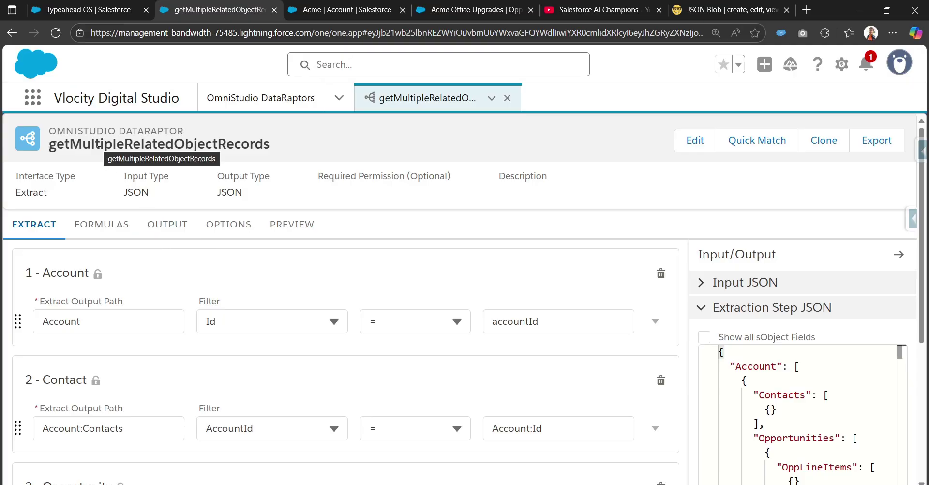
Return to the preview response and examine the OppLineItems nested under Acme Office Upgrades.
left_click(169, 235)
left_click(297, 222)
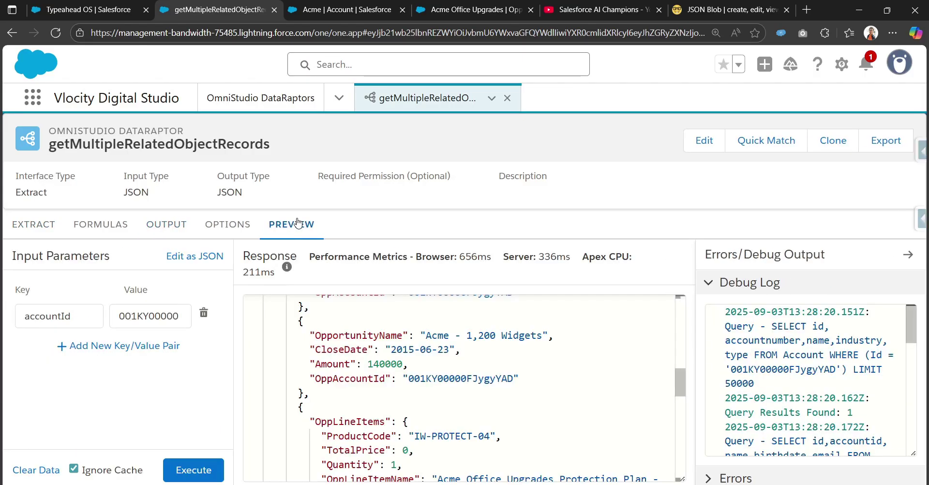
scroll(478, 436, "down", 1)
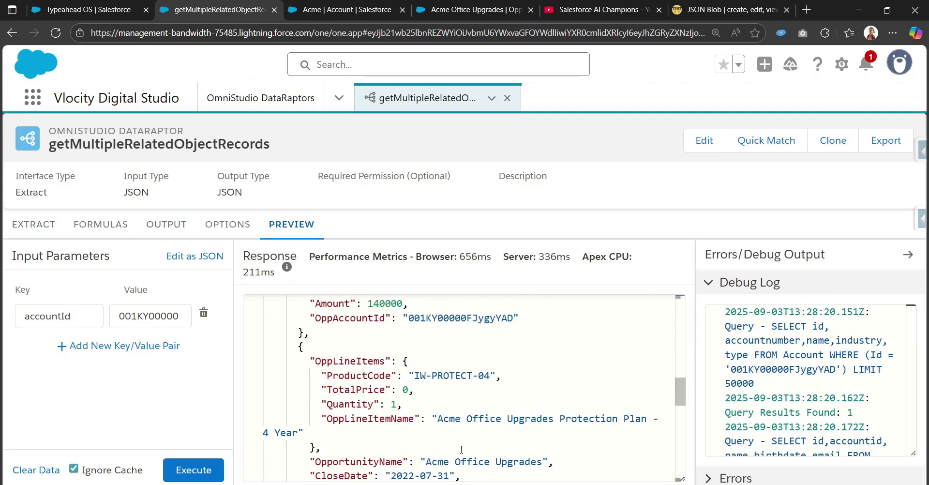